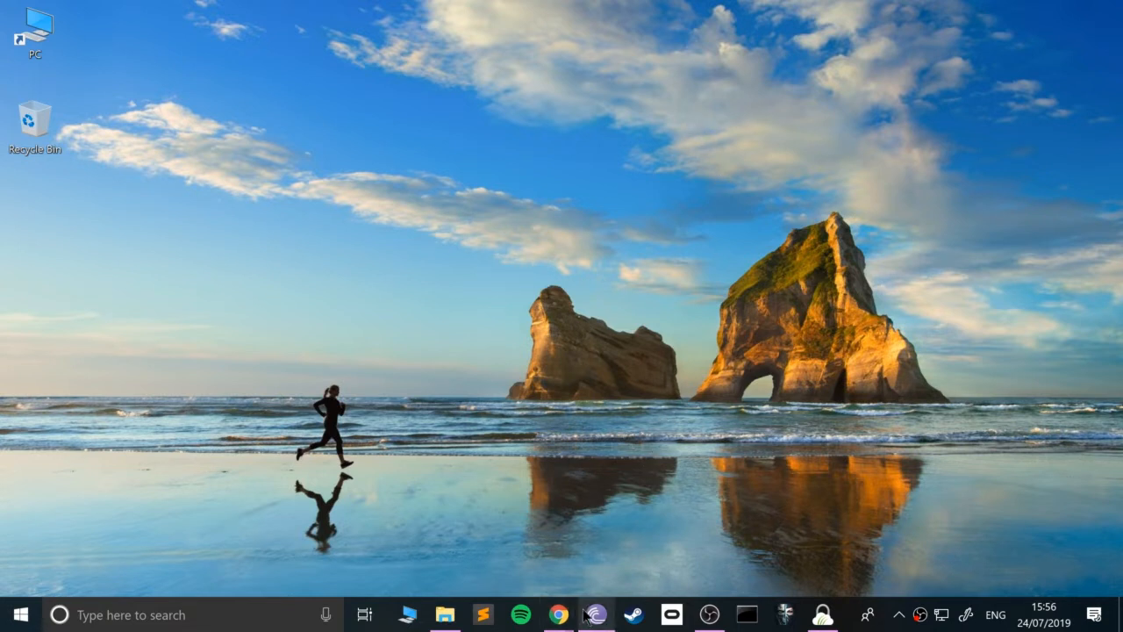
- Switch to a new Chrome tab, dismiss the CCleaner update notice, search the web for xampp and open the Apache Friends site
mouse_move(559, 614)
left_click(601, 566)
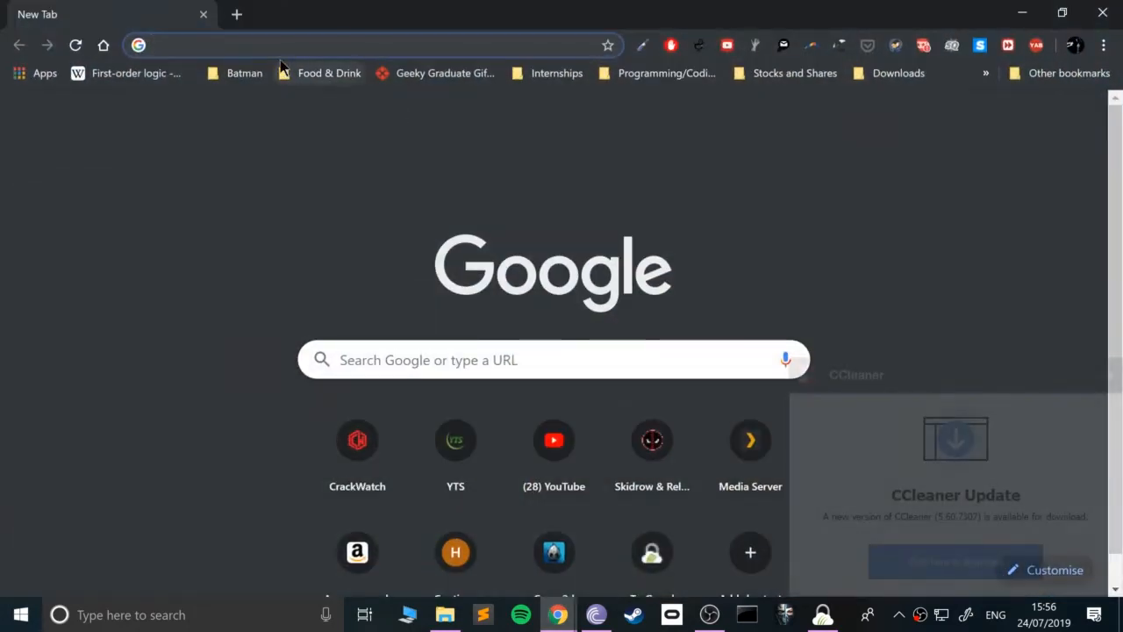
left_click(1109, 374)
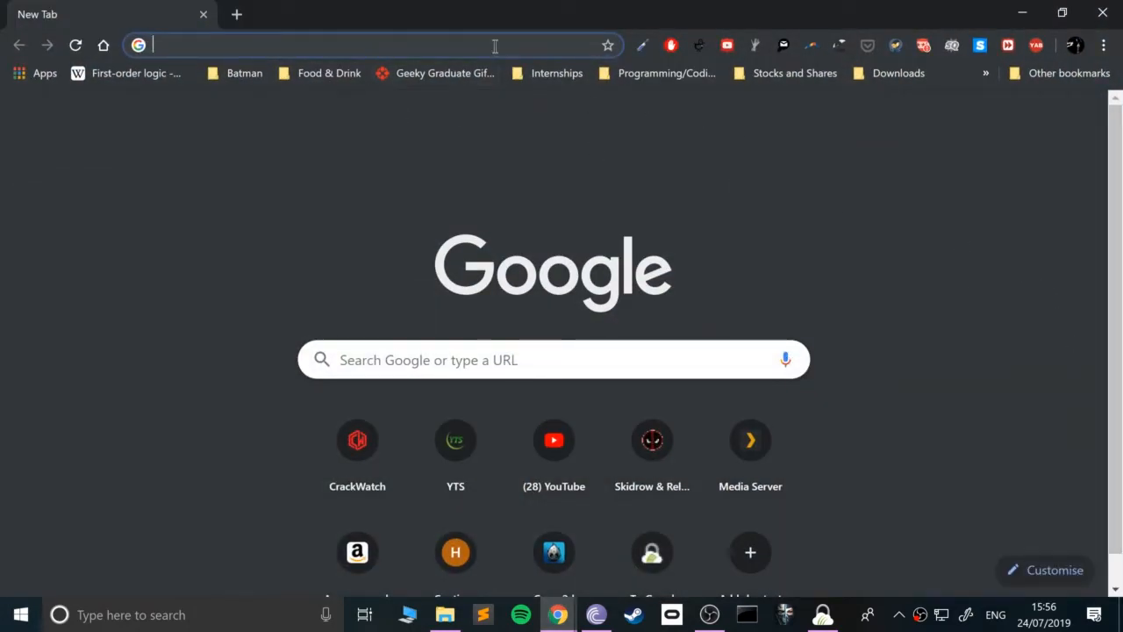
type("xampp")
key("Return")
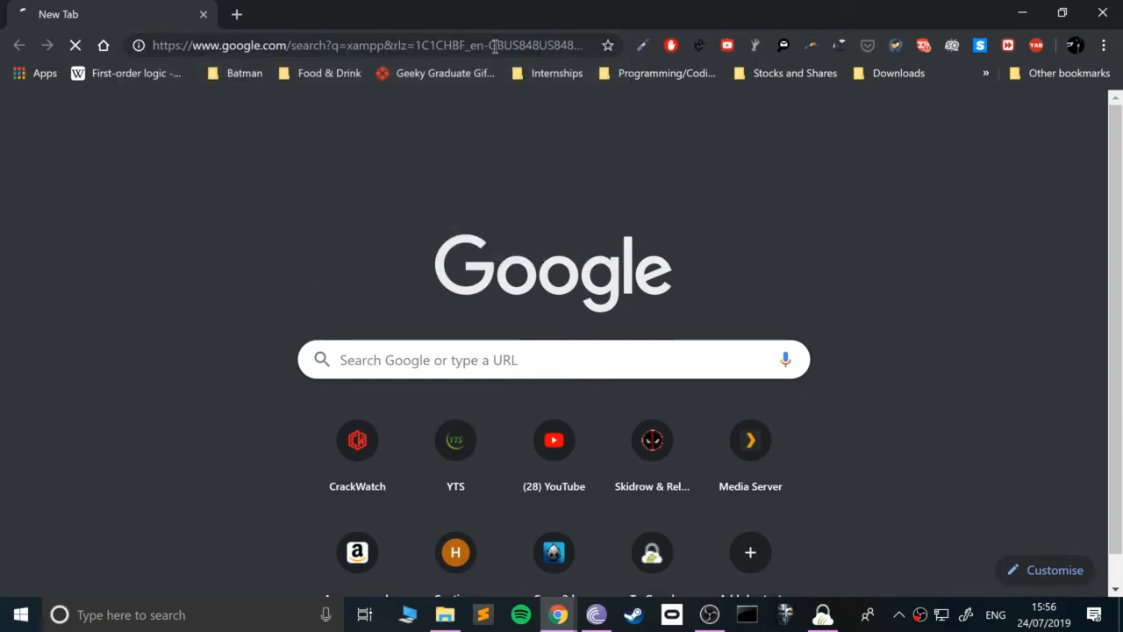
left_click(358, 252)
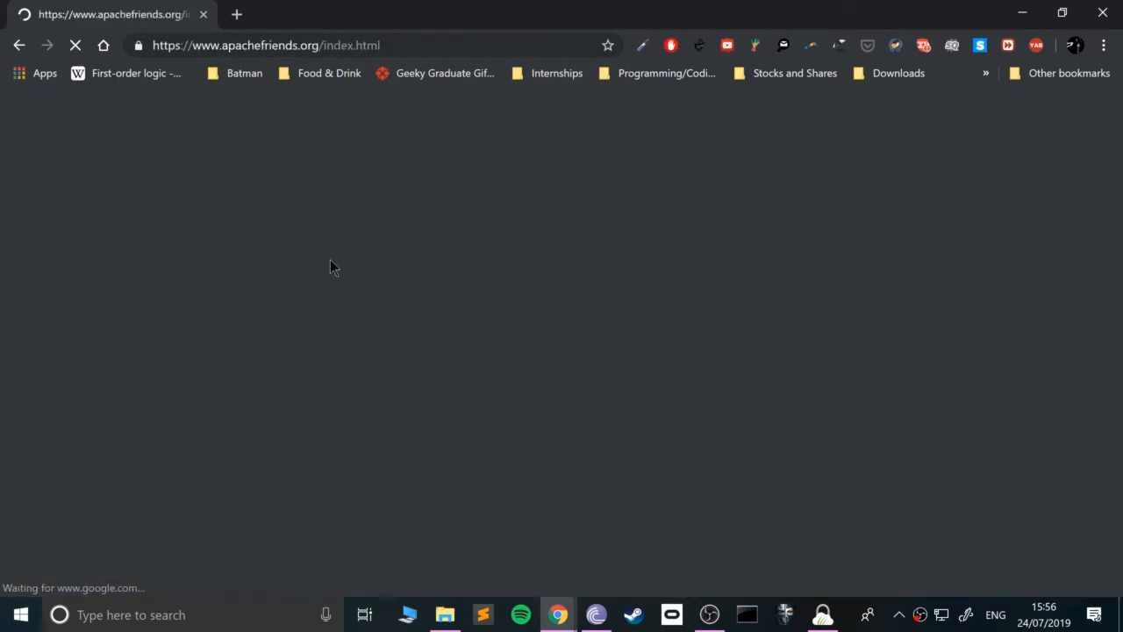
- Start downloading the XAMPP for Windows 7.3.7 installer and cancel the download
scroll(379, 319, "down", 3)
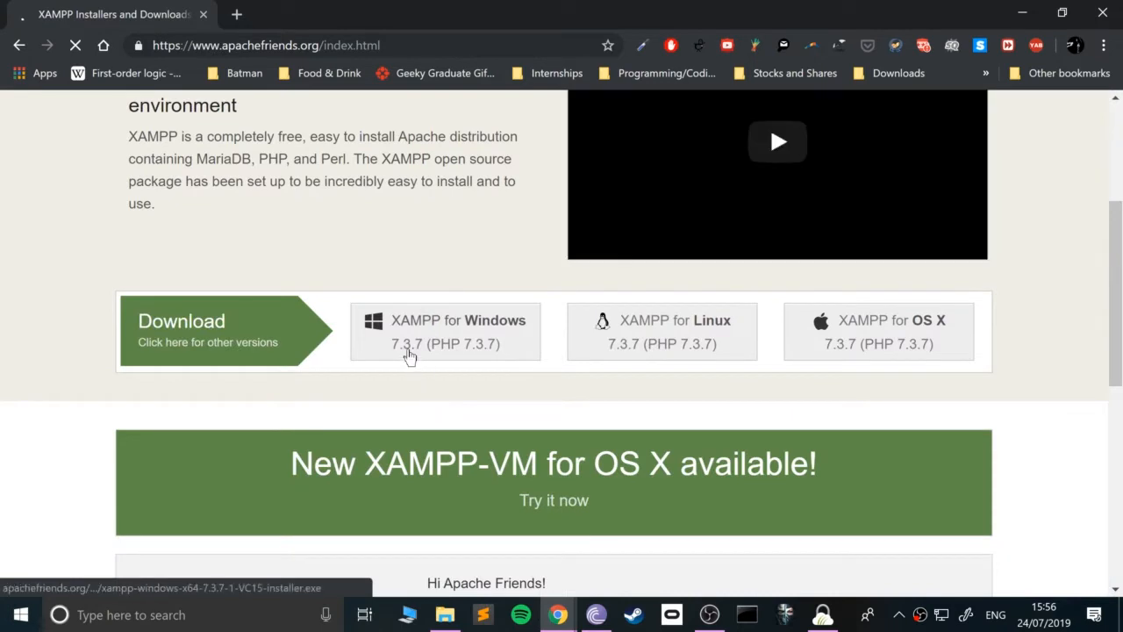
left_click(408, 353)
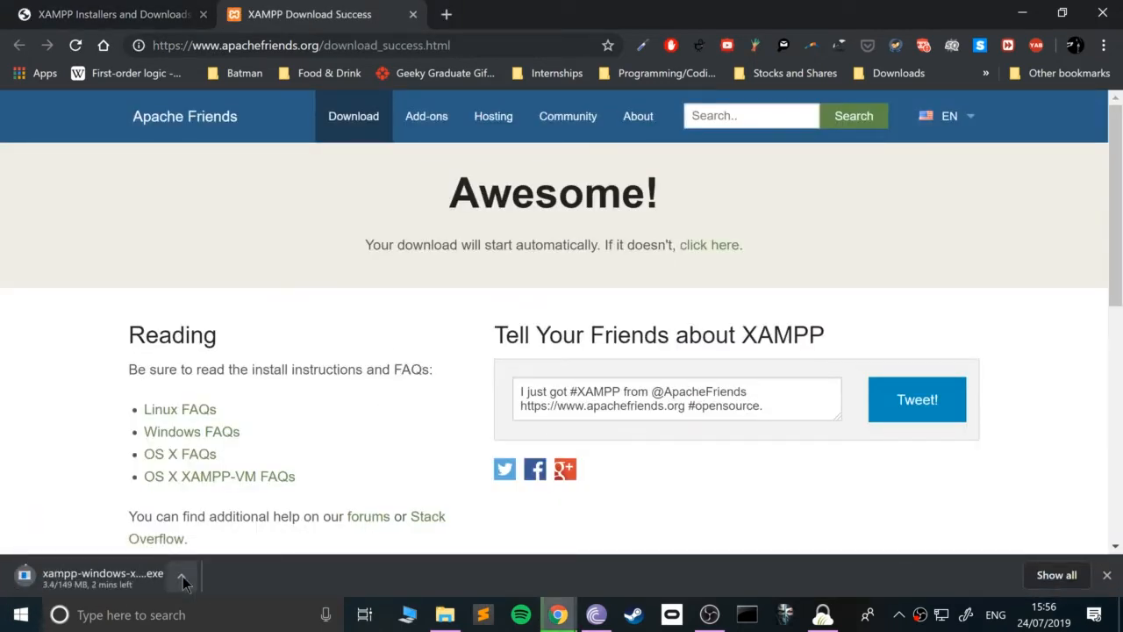
left_click(183, 576)
left_click(209, 545)
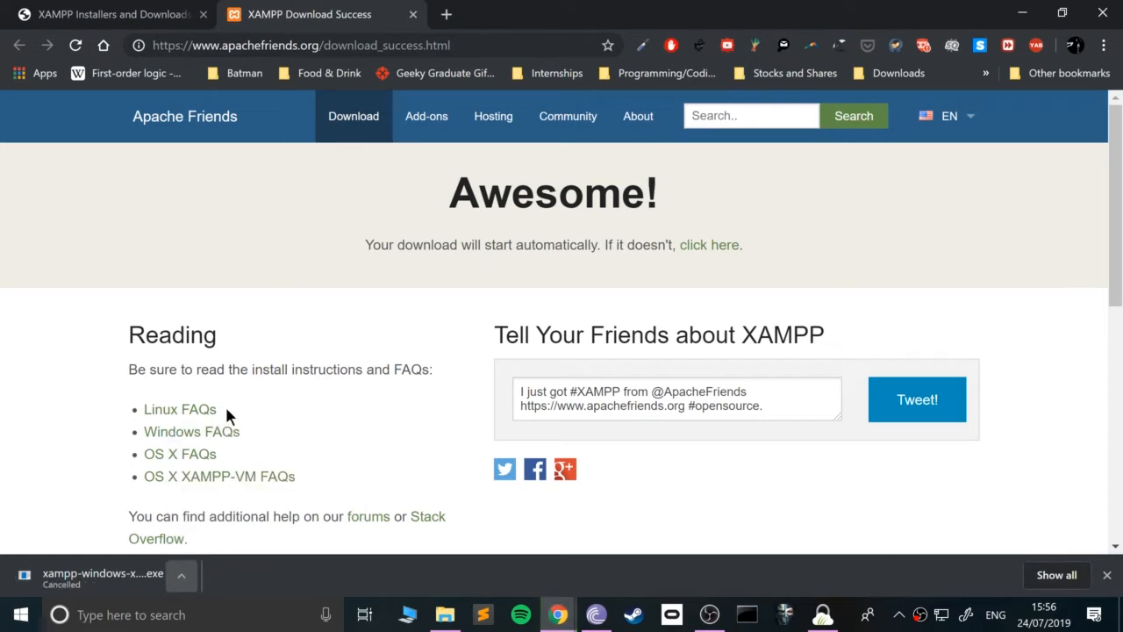
- Search the web for brackets in the current tab
left_click(251, 51)
type("br")
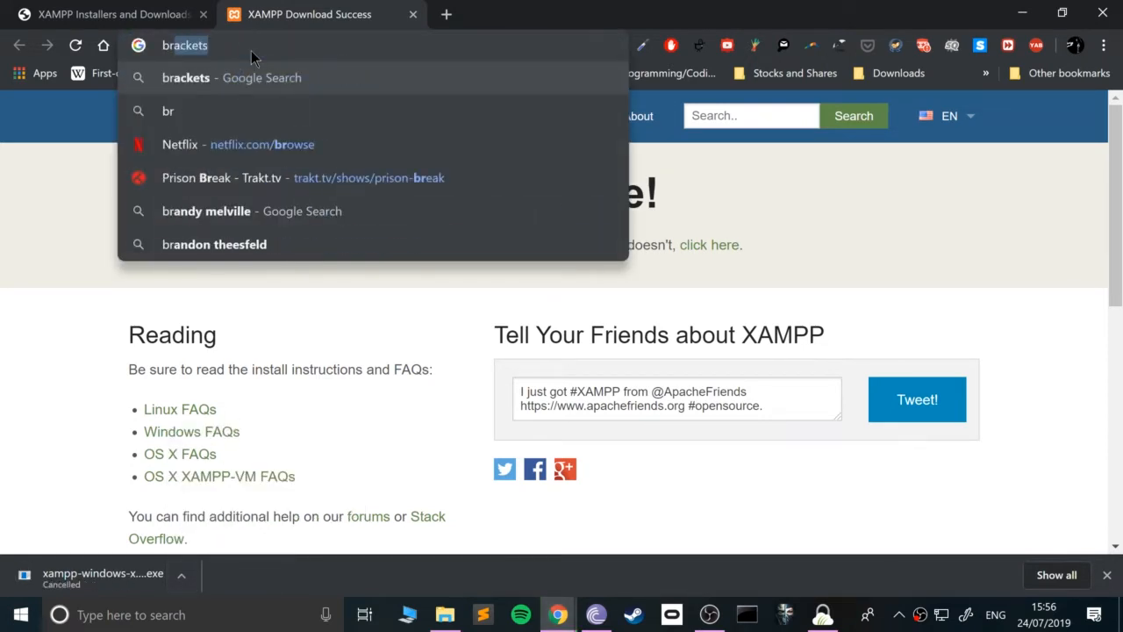
type("ackets")
key("Return")
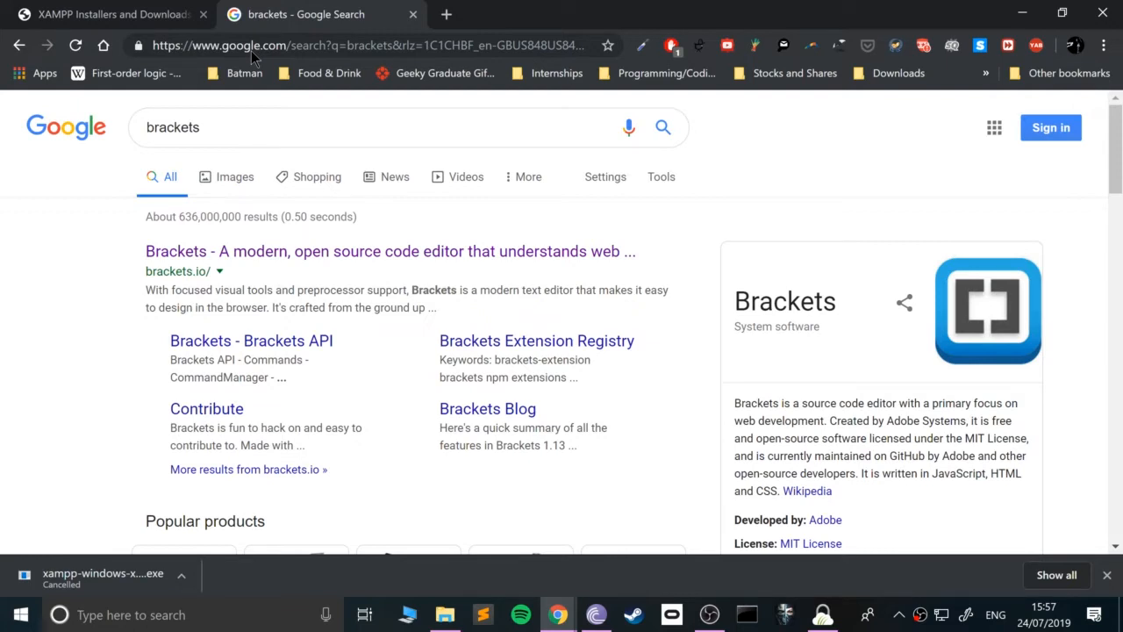
- Open the brackets.io site, start the Brackets 1.14 download and cancel it
left_click(254, 252)
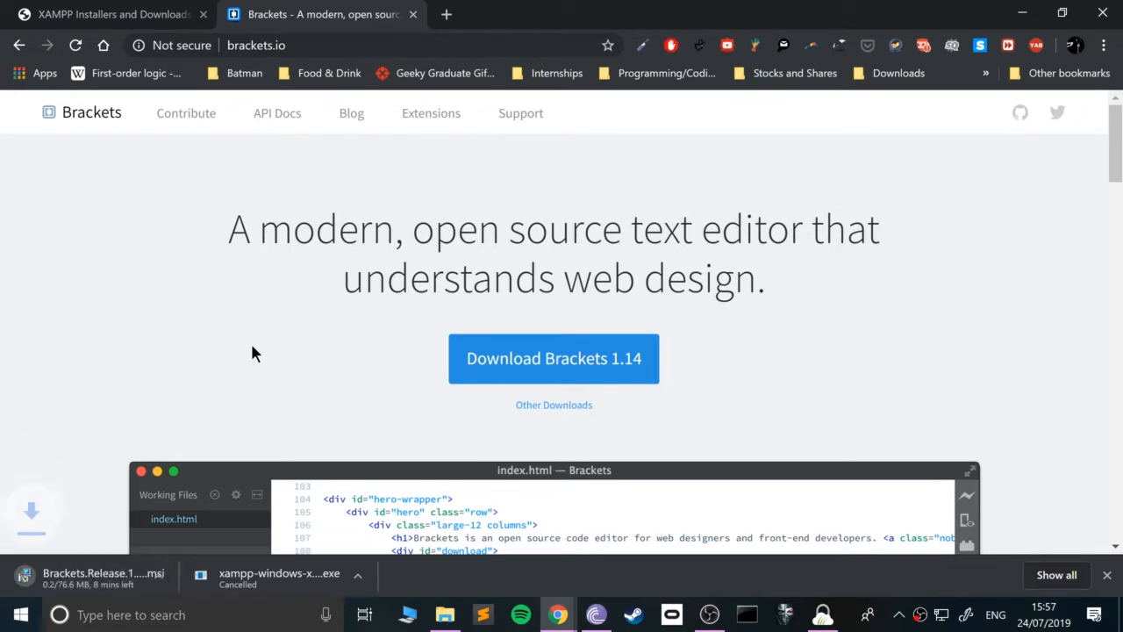
left_click(183, 575)
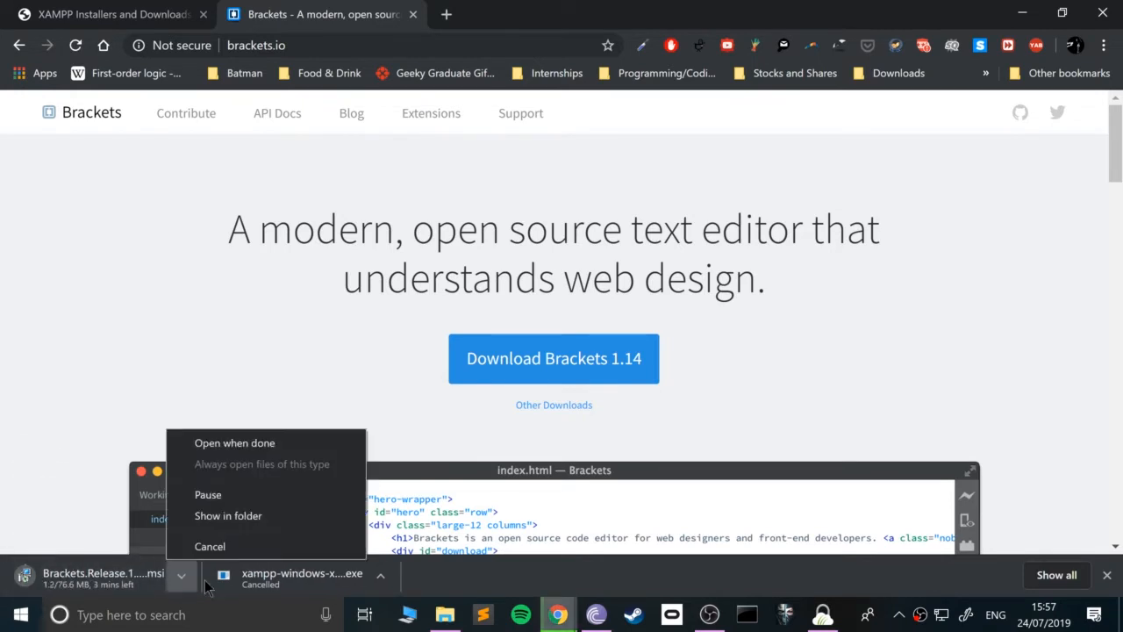
left_click(236, 543)
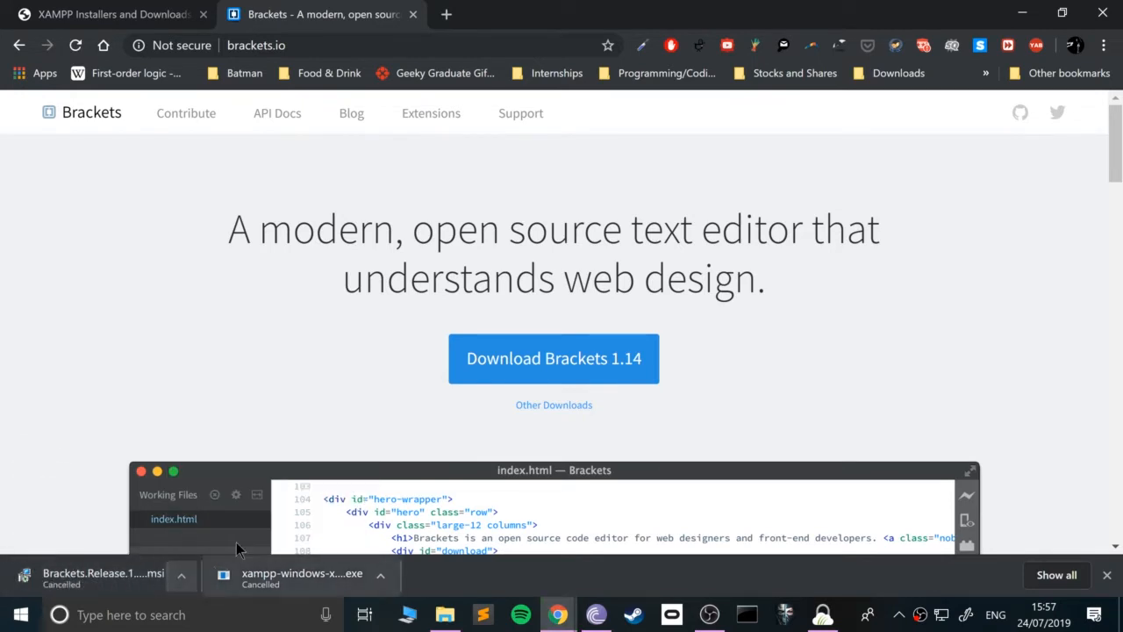
- Close the Brackets and XAMPP pages and the downloads bar, leaving only an empty tab, and minimize the browser
middle_click(246, 24)
left_click(235, 15)
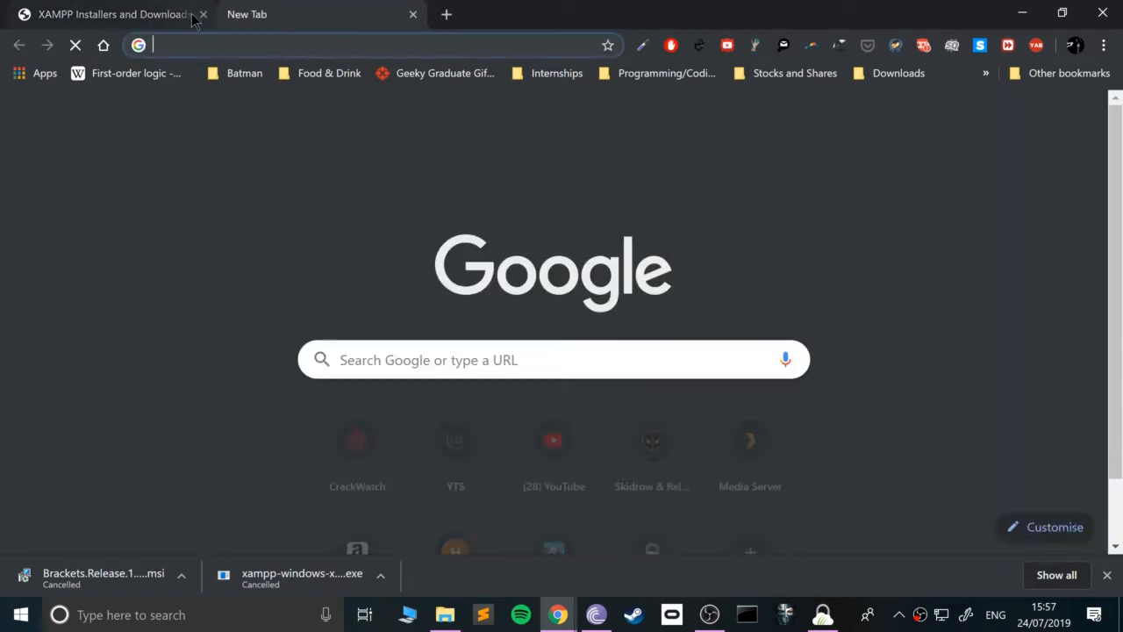
left_click(203, 14)
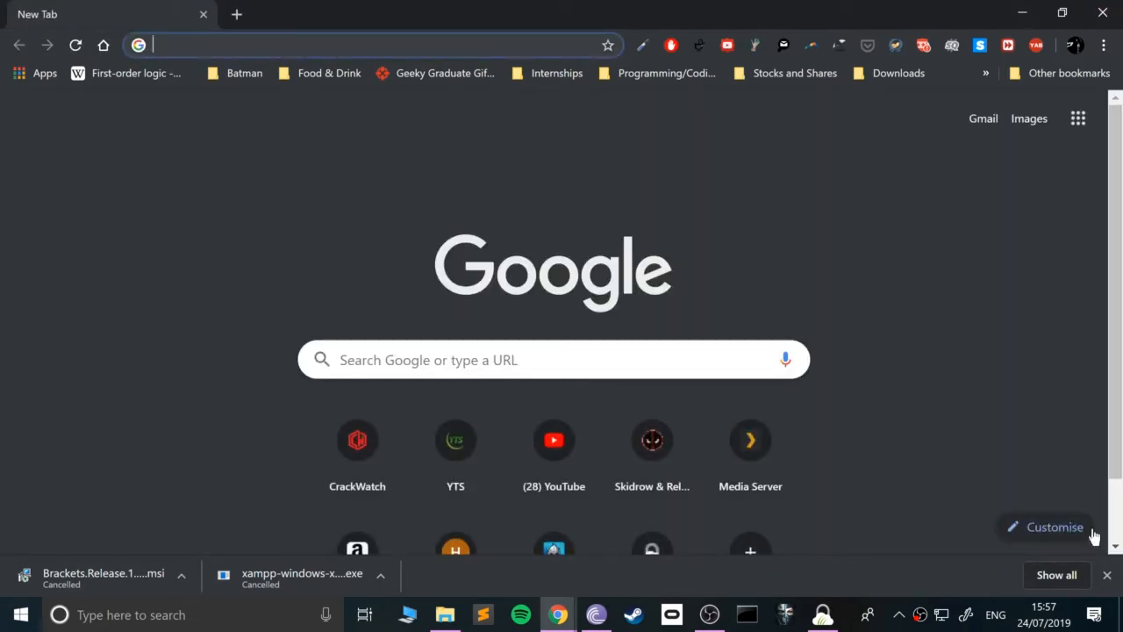
left_click(1107, 574)
left_click(1022, 13)
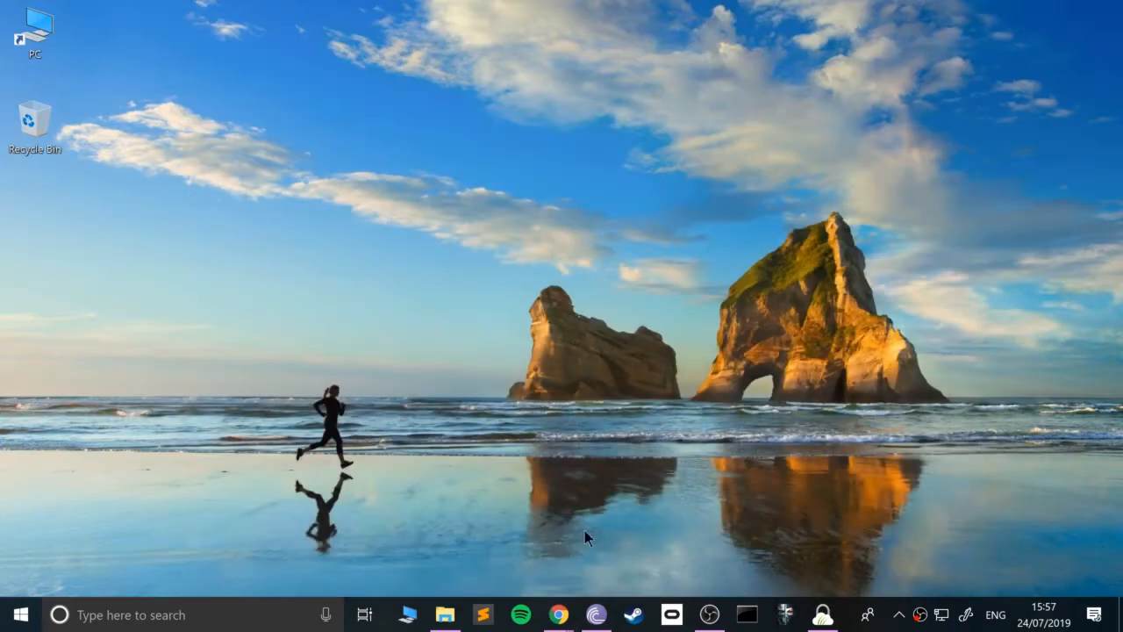
- Run the XAMPP 7.3.7 installer from the Chrome folder on drive E: and advance to the installation folder page with all components selected
left_click(447, 612)
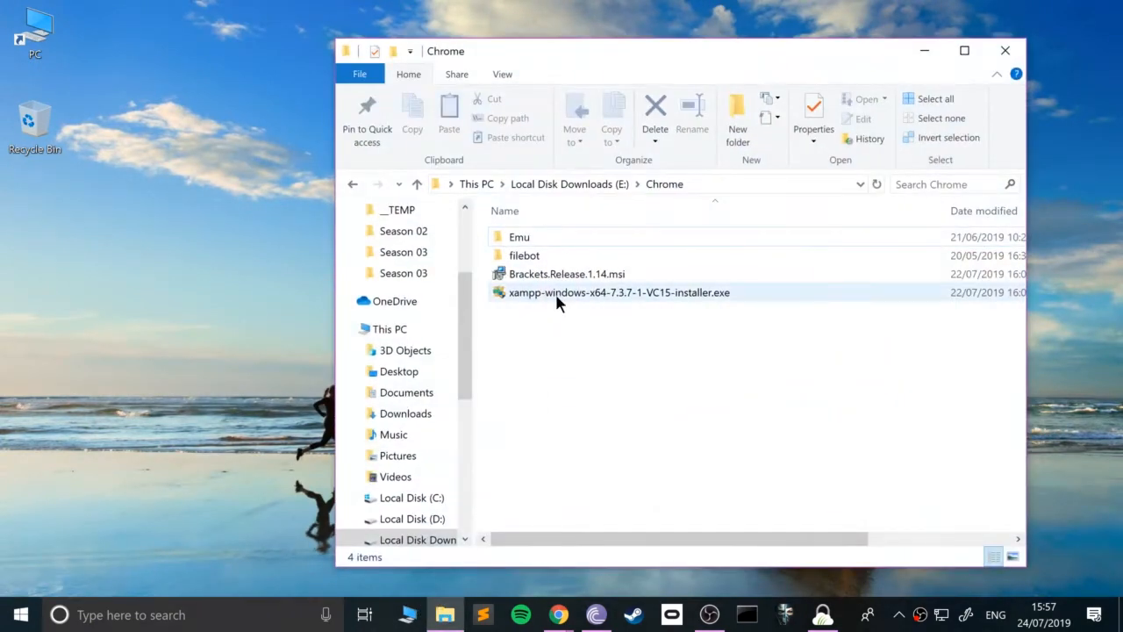
double_click(557, 294)
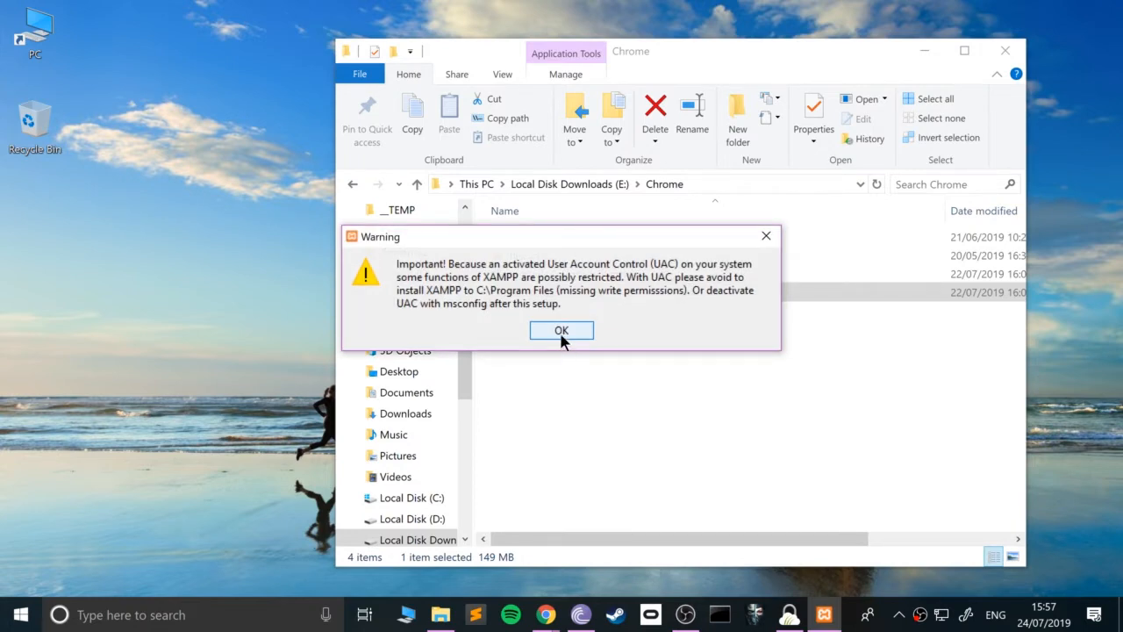
left_click(562, 337)
left_click(672, 479)
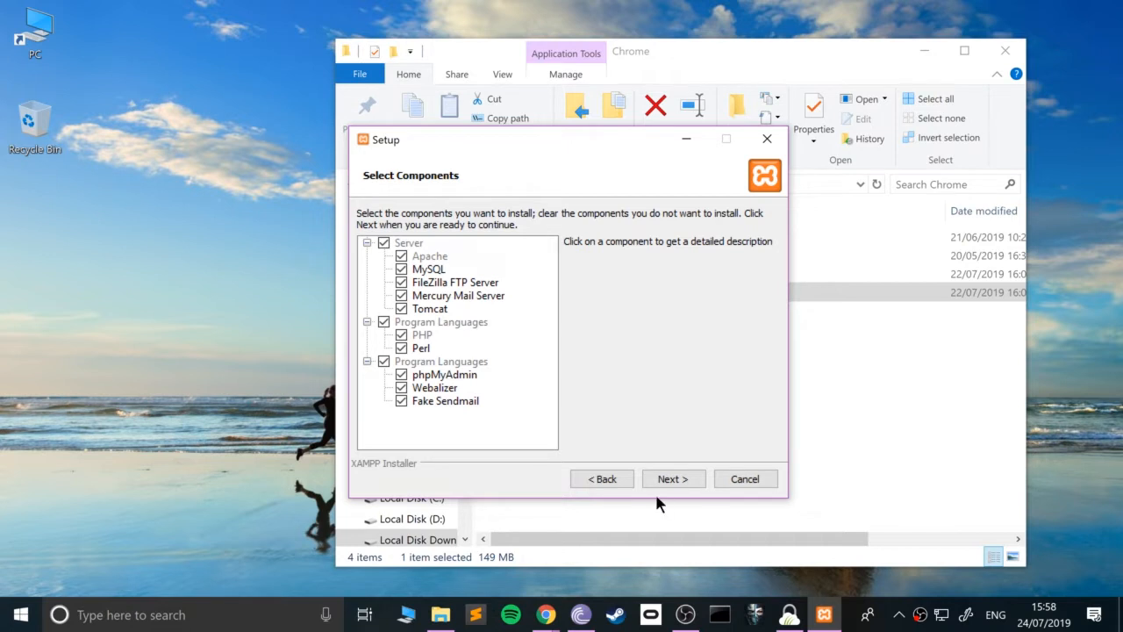
left_click(683, 493)
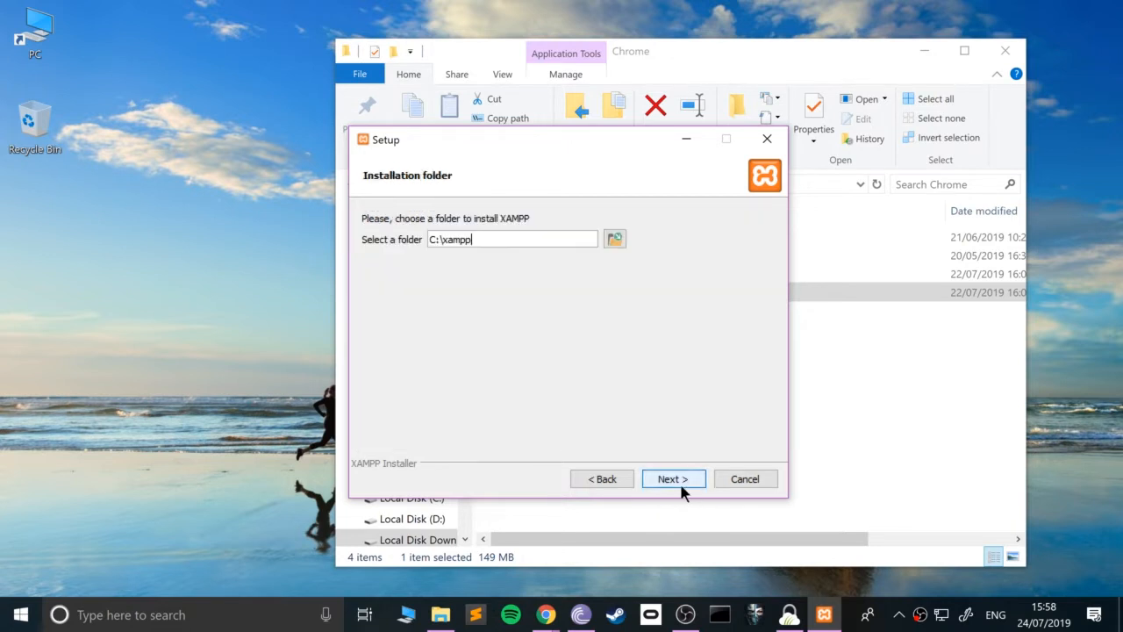
- Open This PC from the desktop and view the folders on Local Disk (C:)
double_click(45, 35)
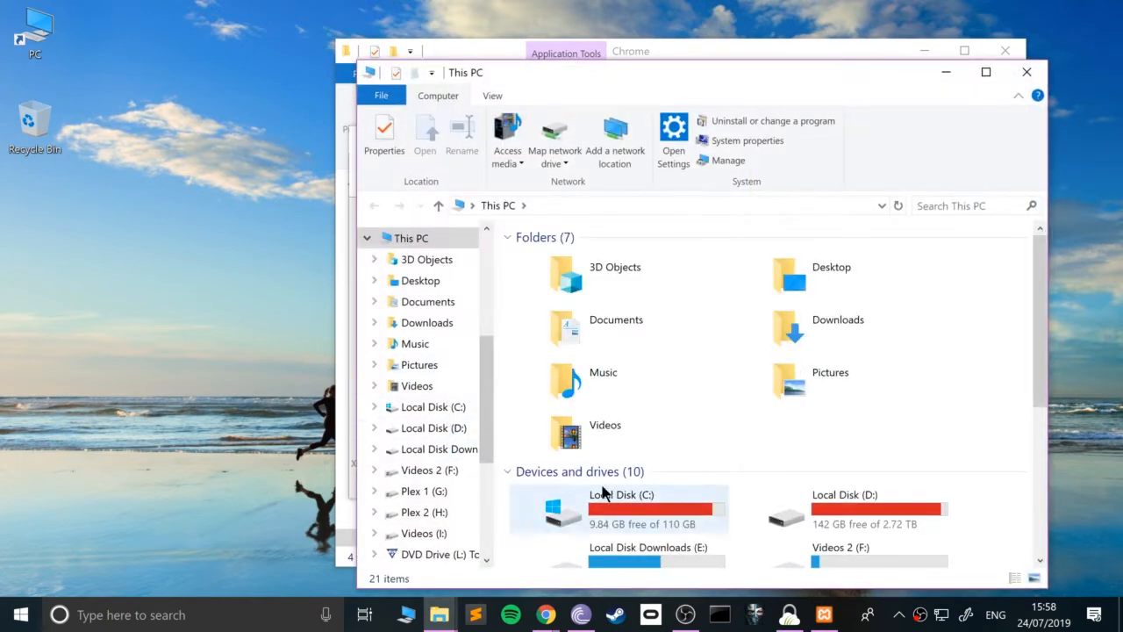
scroll(602, 478, "down", 3)
left_click(603, 386)
double_click(603, 386)
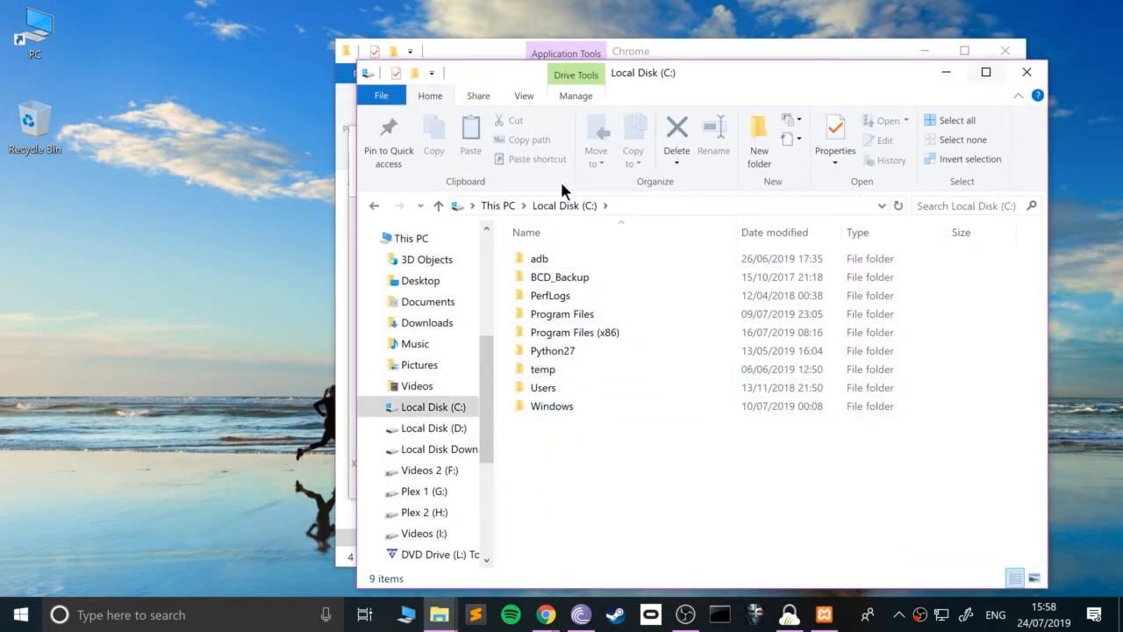
- Examine the contents of the Development\XAMPP folder on Local Disk (D:) and close the file window
left_click(372, 207)
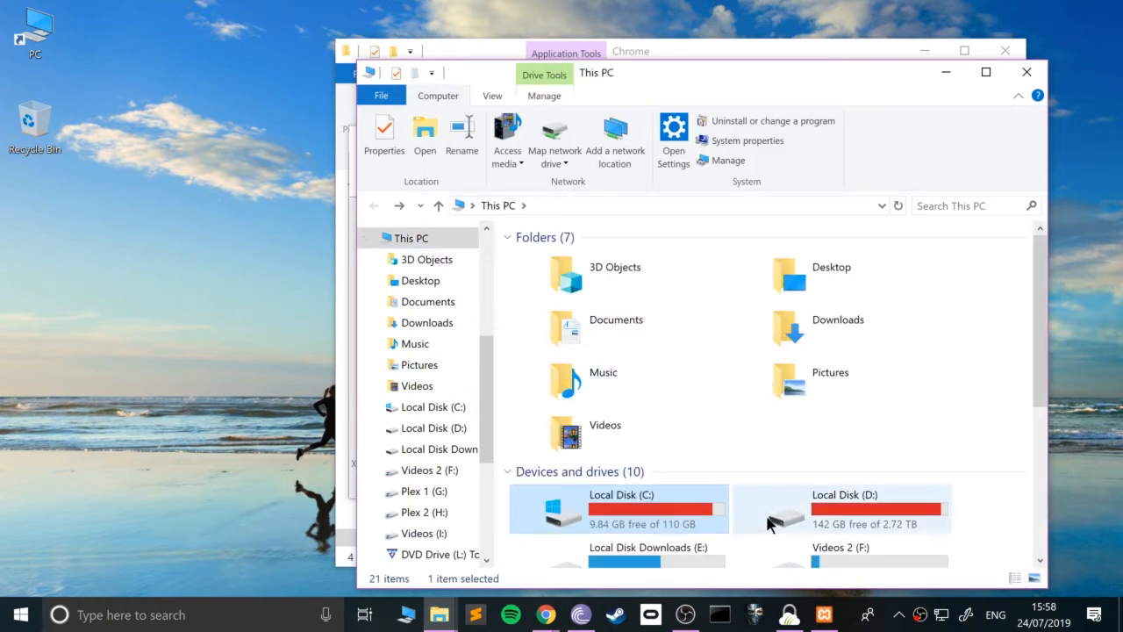
double_click(812, 511)
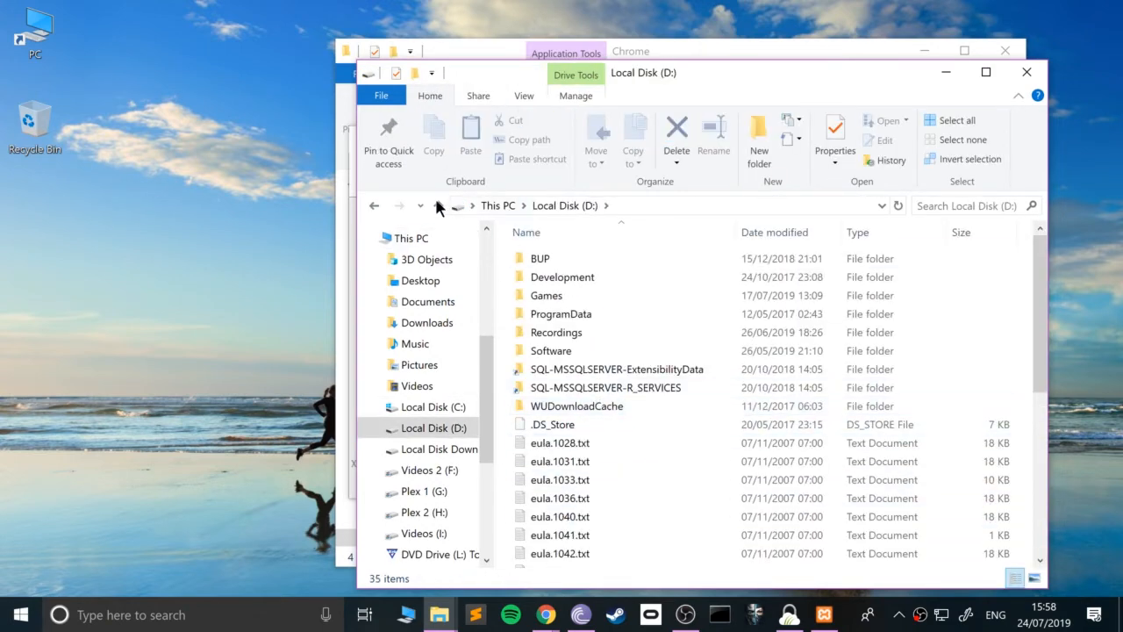
left_click(516, 260)
double_click(528, 279)
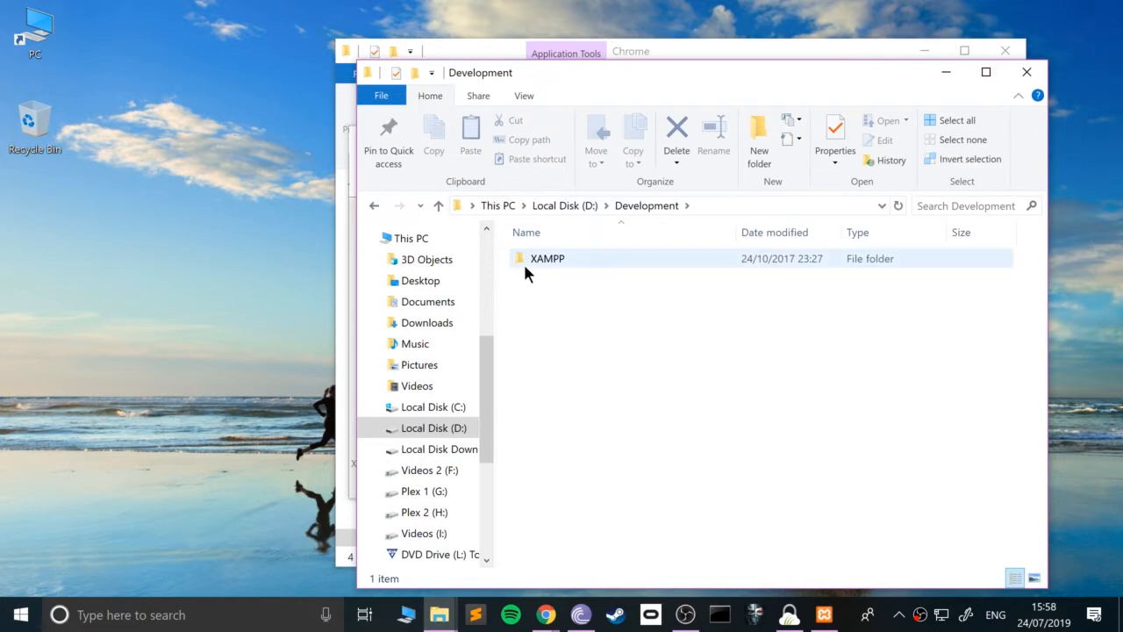
double_click(523, 261)
scroll(667, 377, "down", 5)
scroll(699, 409, "up", 5)
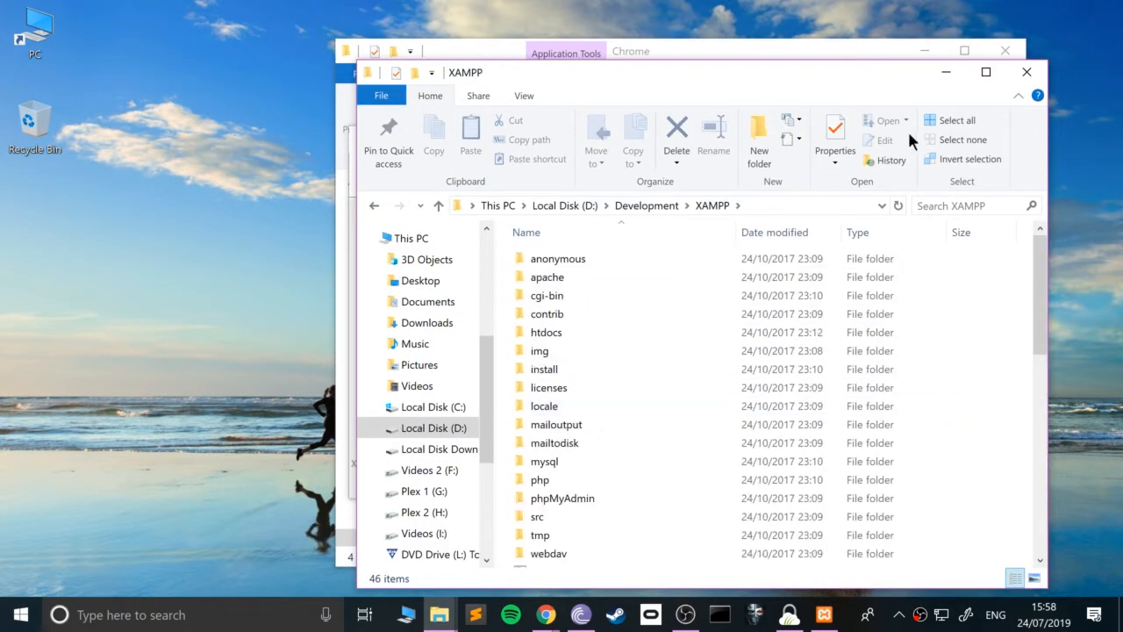
left_click(1027, 71)
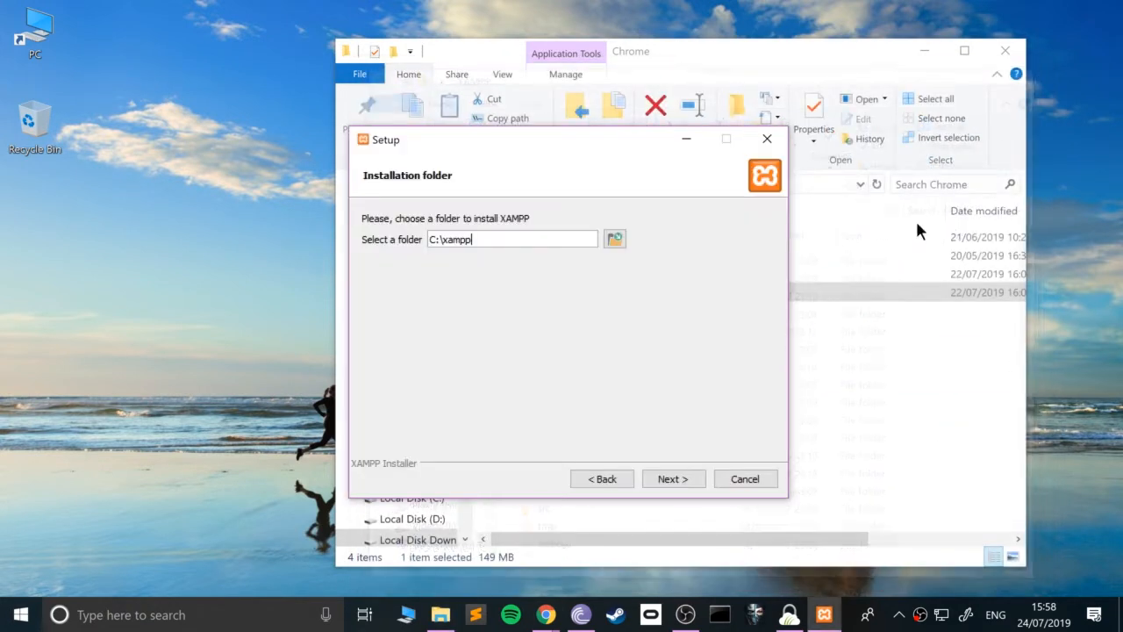
- Choose D:\Development as the XAMPP installation folder, and go back one setup page and forward again
left_click(614, 240)
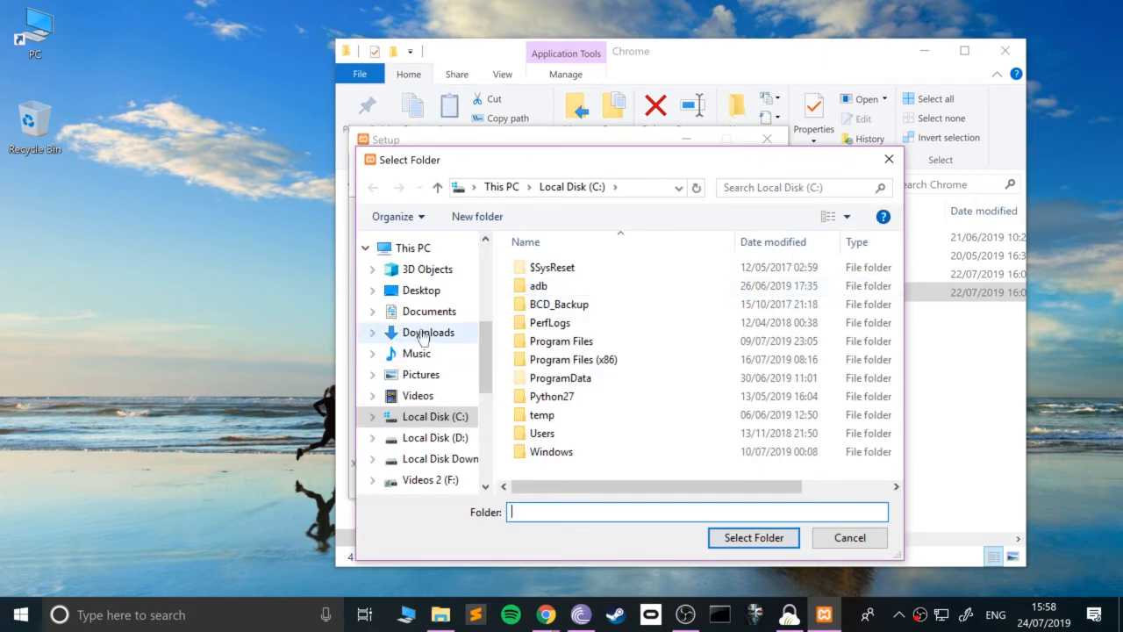
left_click(431, 436)
double_click(545, 287)
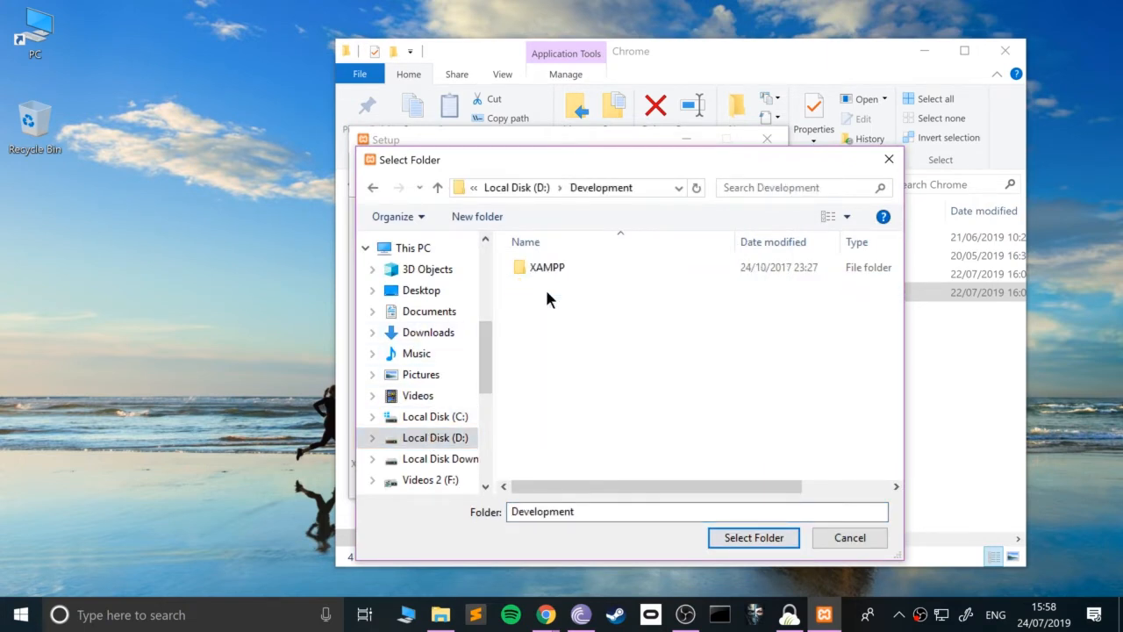
left_click(744, 537)
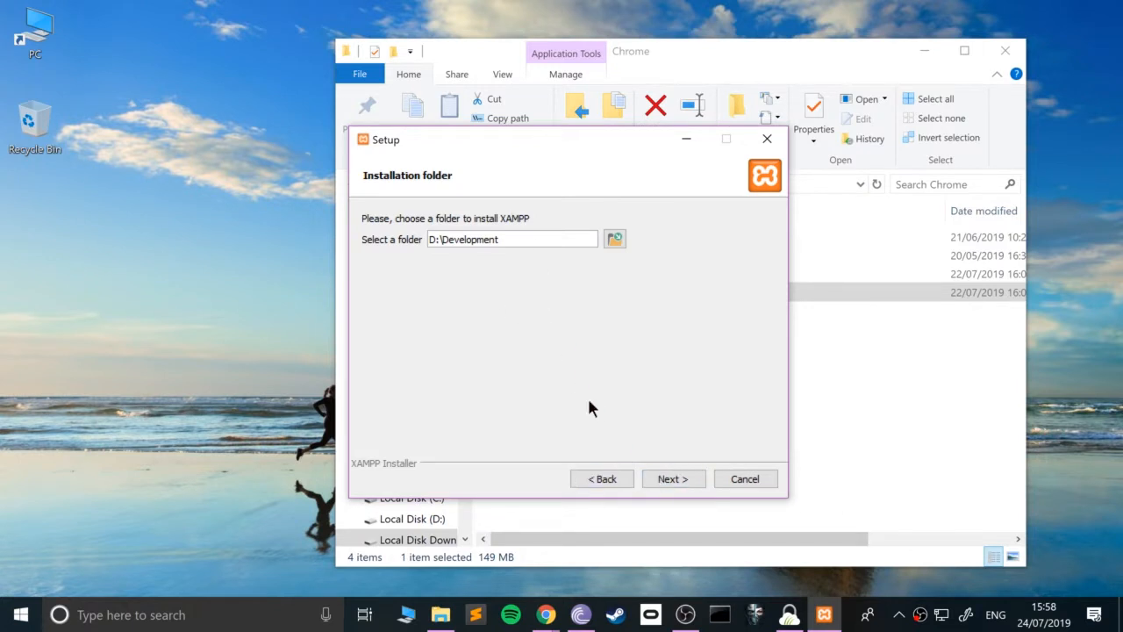
left_click(603, 478)
left_click(670, 479)
- Set the XAMPP installation folder to D:\Development\XAMPP, try to continue the setup and dismiss the warning
left_click(616, 239)
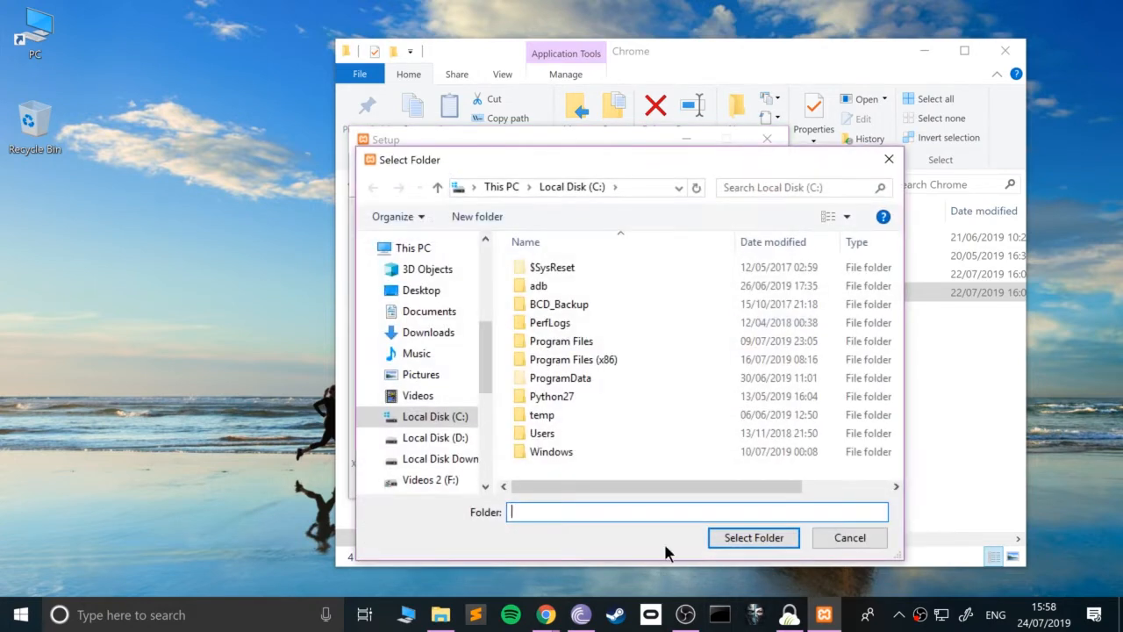
left_click(429, 437)
left_click(533, 286)
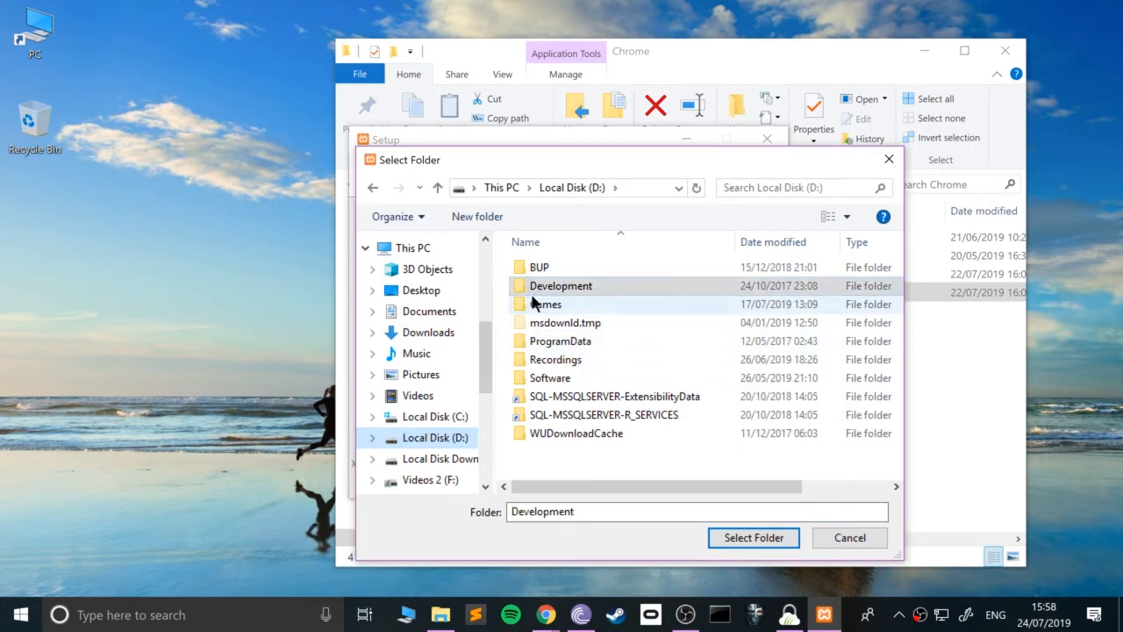
double_click(533, 285)
left_click(539, 268)
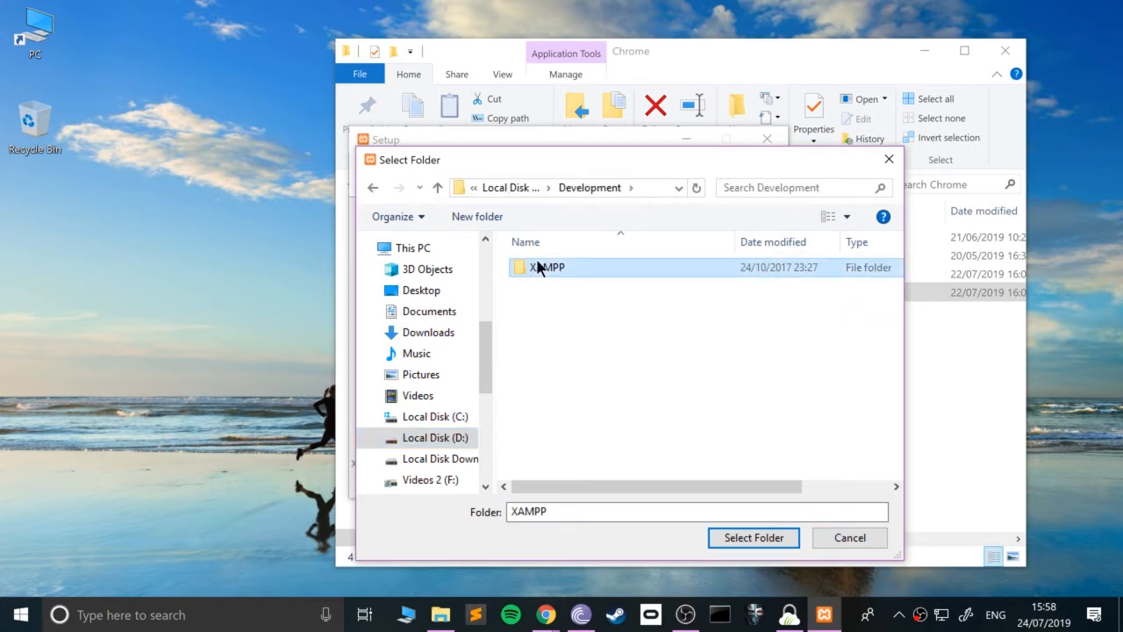
double_click(539, 269)
left_click(747, 534)
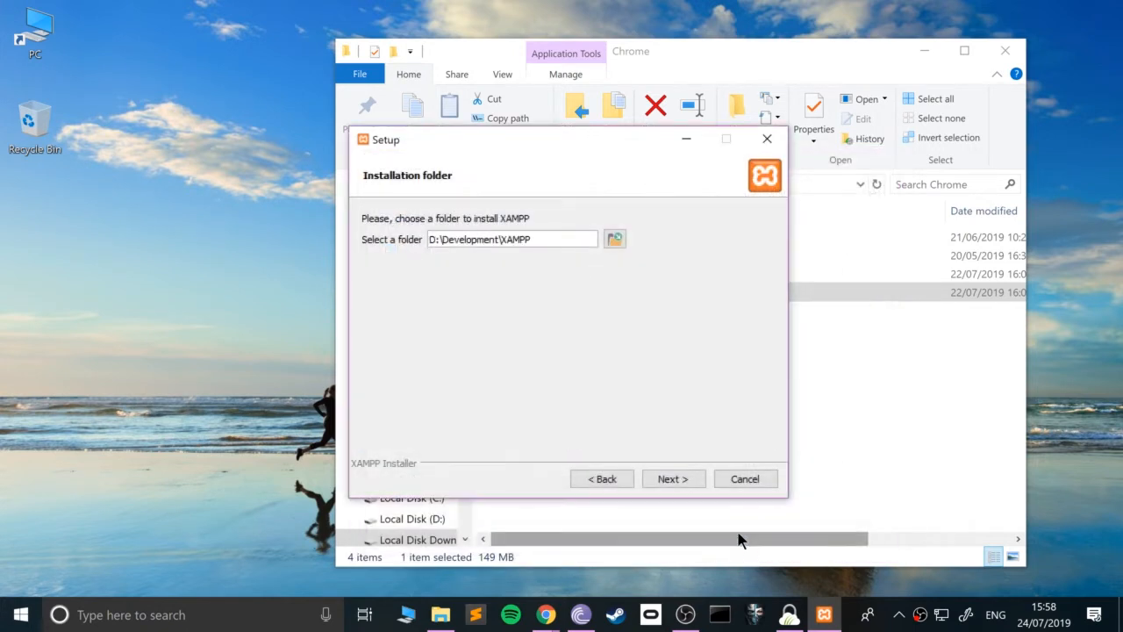
left_click(683, 482)
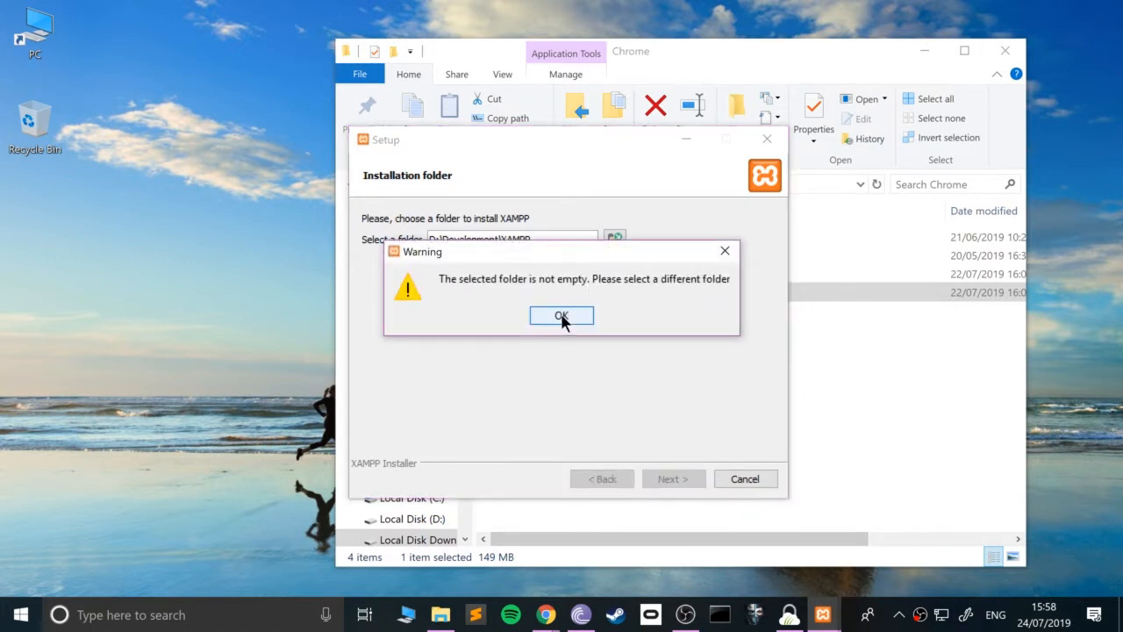
left_click(558, 316)
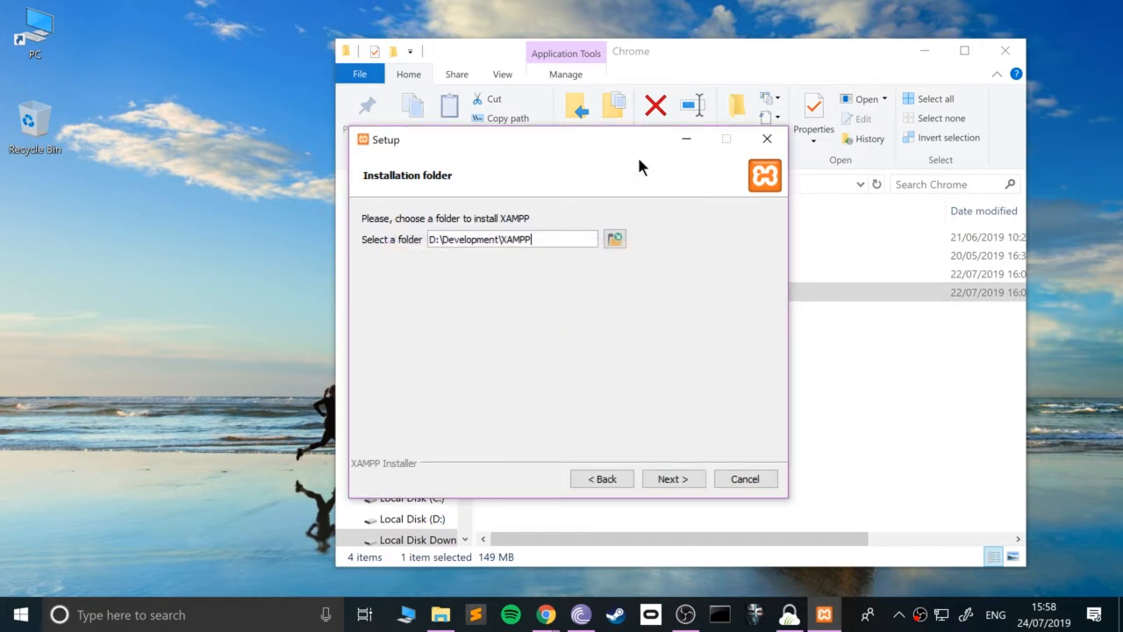
- Move the XAMPP Setup window aside and open the Development folder on Local Disk (D:) in the file window
left_click_drag(617, 148, 291, 168)
left_click(572, 373)
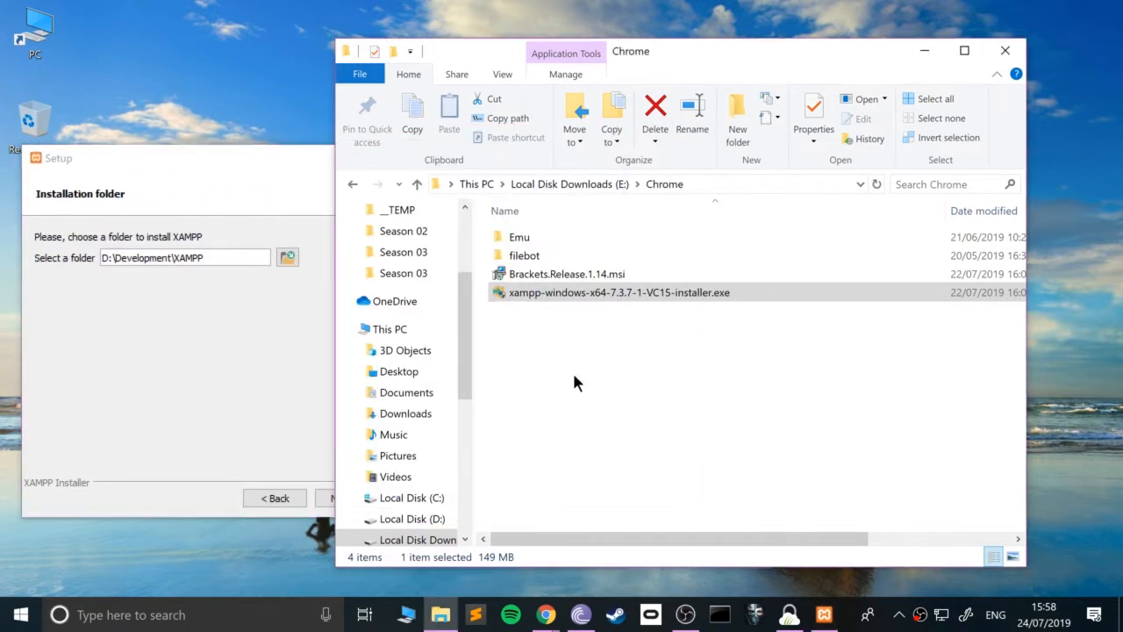
left_click(433, 524)
key("d")
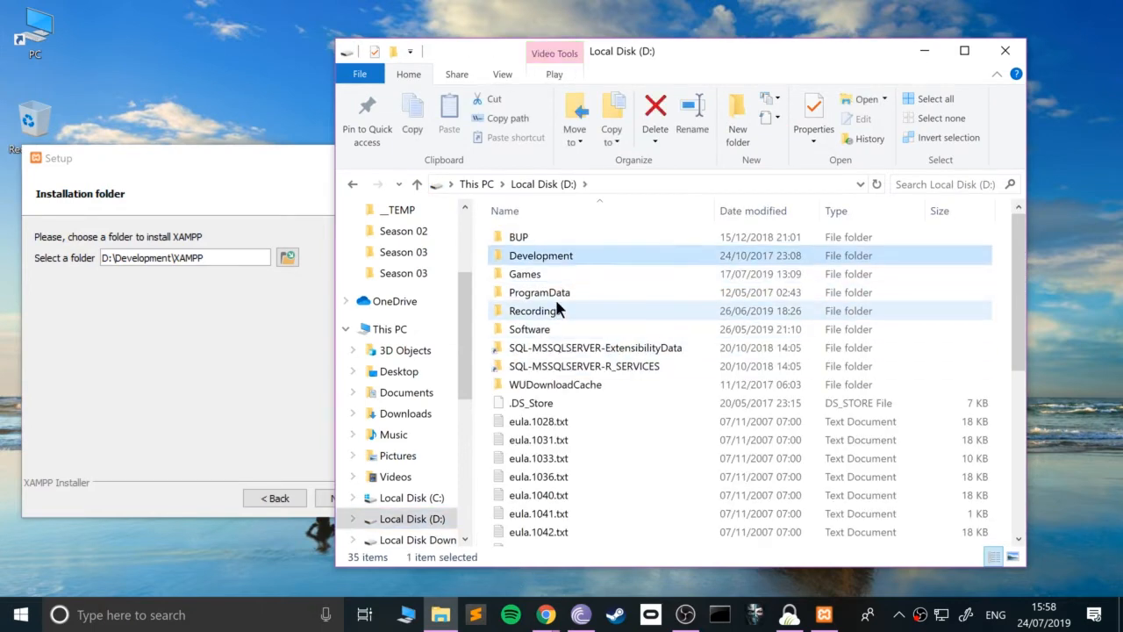
key("Return")
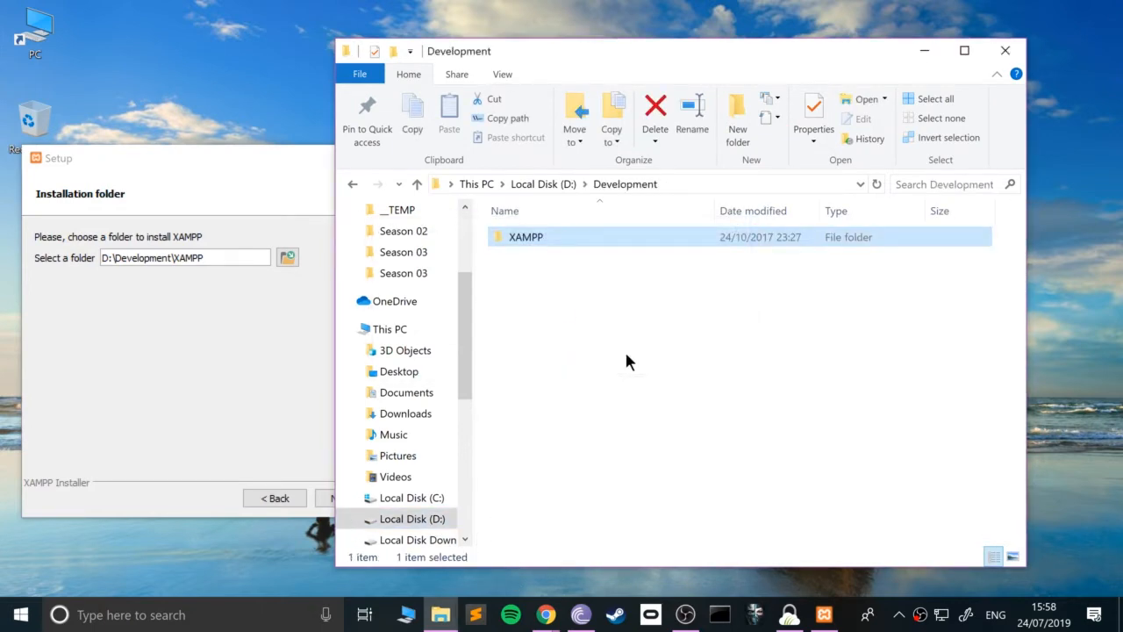
- Delete the XAMPP folder from D:\Development and look into its phpMyAdmin and htdocs folders
key("Delete")
key("Return")
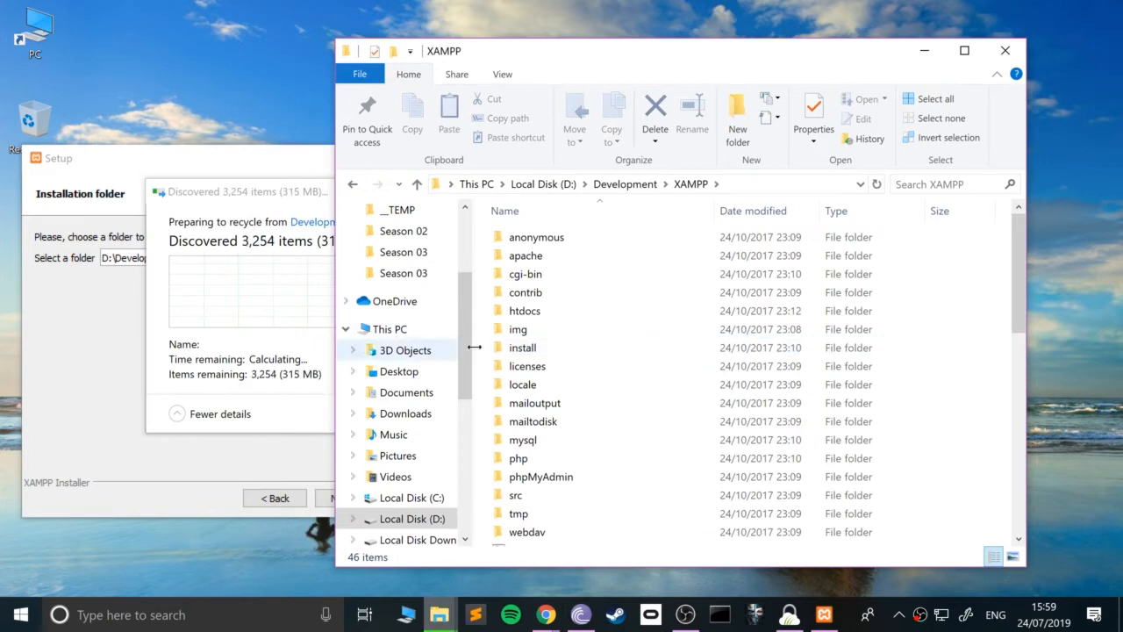
scroll(568, 392, "down", 4)
double_click(570, 257)
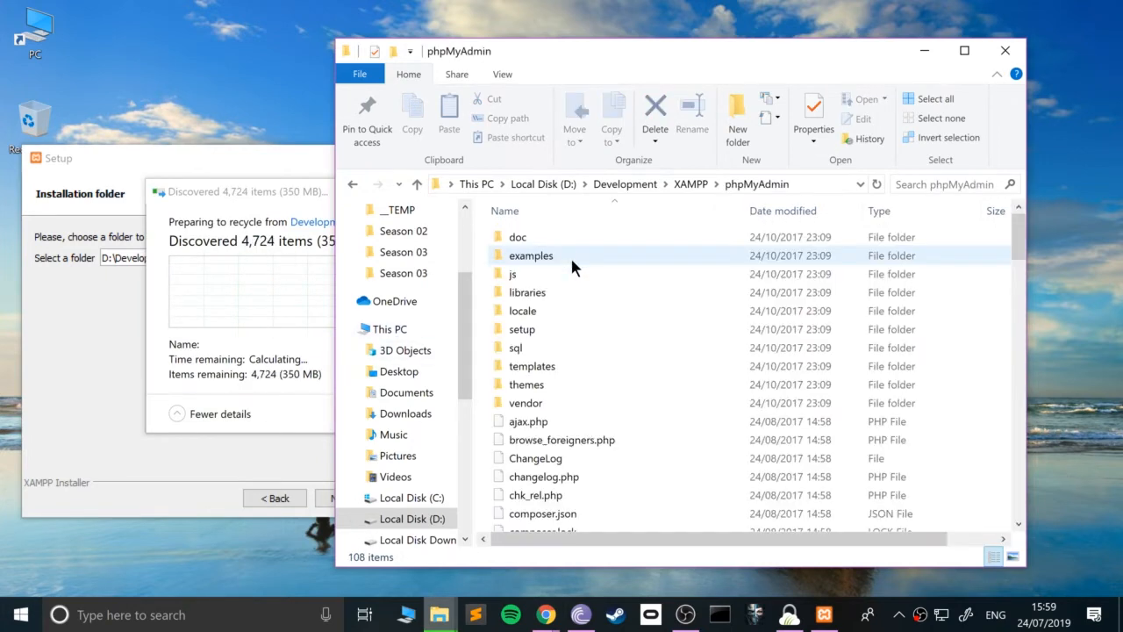
key("BackSpace")
left_click(544, 310)
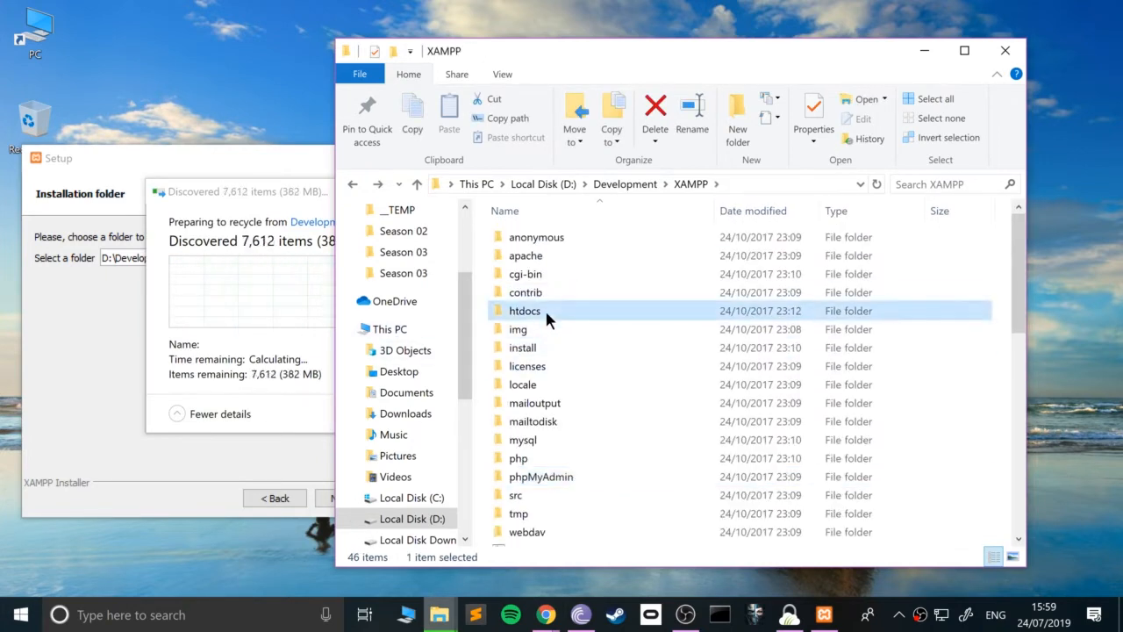
double_click(545, 310)
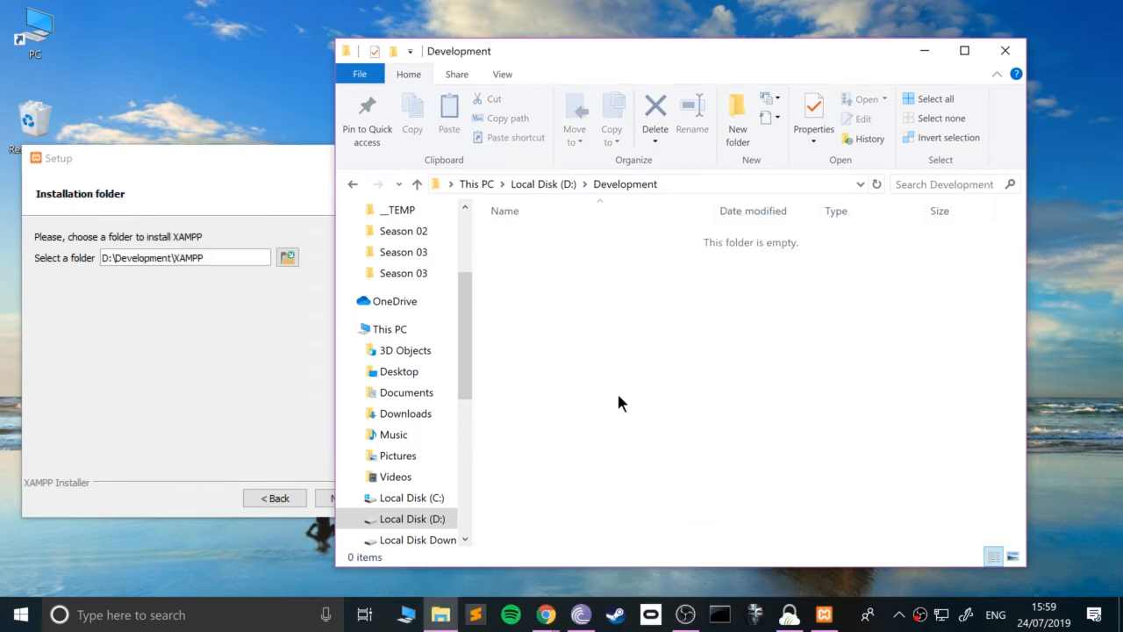
- Restore the deleted XAMPP folder from the Recycle Bin to its original location
double_click(34, 116)
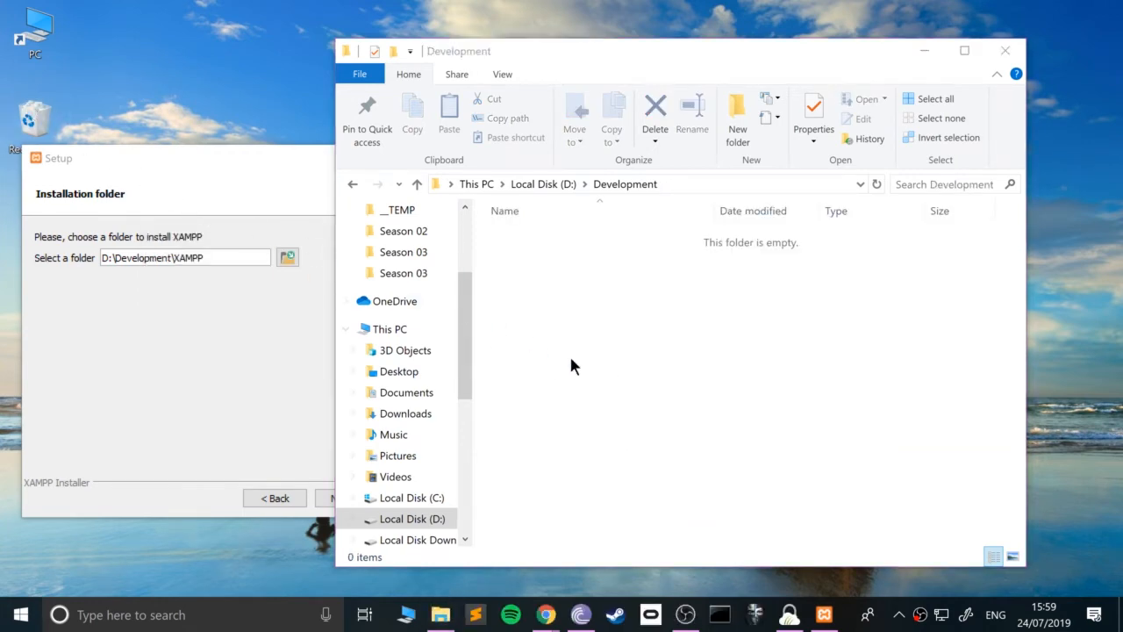
double_click(586, 200)
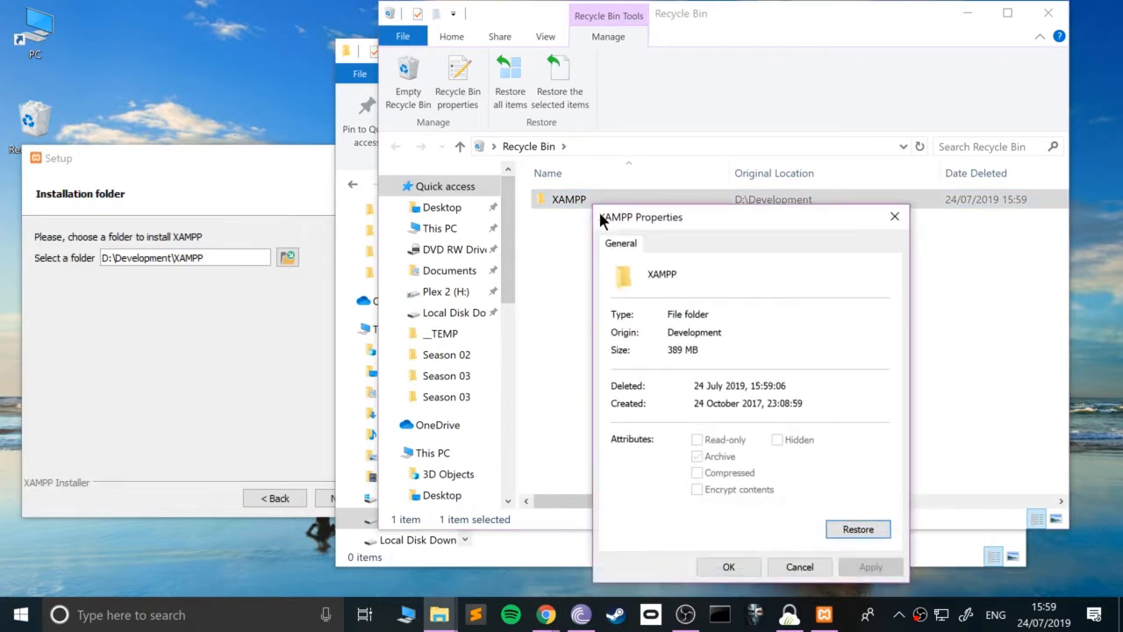
left_click(864, 531)
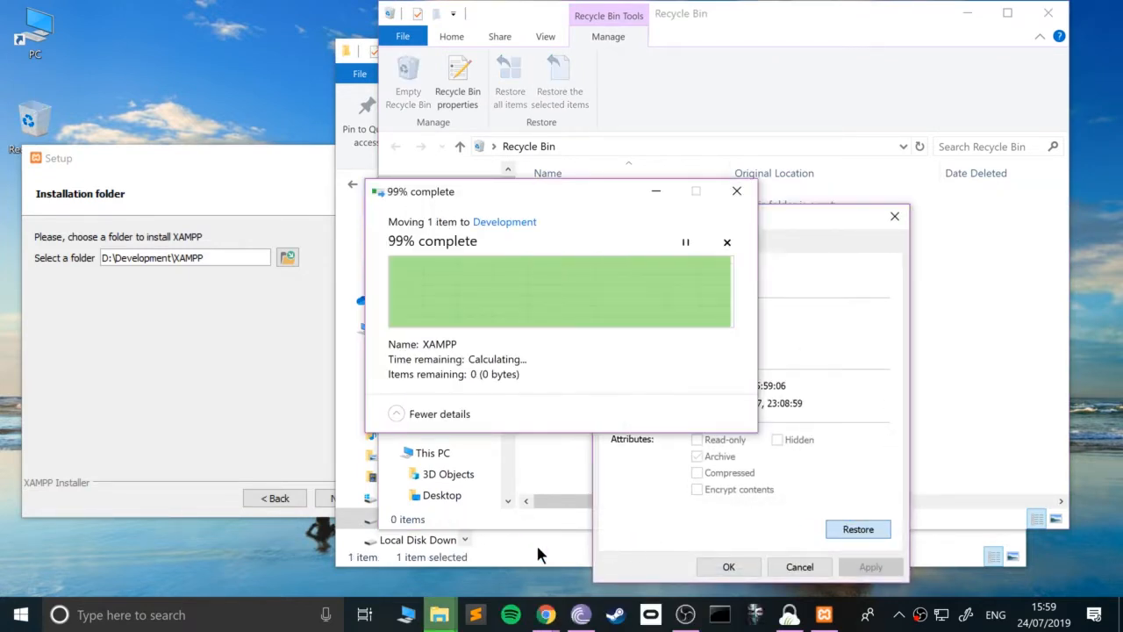
- Open the htdocs folder inside the restored D:\Development\XAMPP folder
left_click(536, 546)
key("Return")
key("Down")
key("Down")
key("Down")
key("Down")
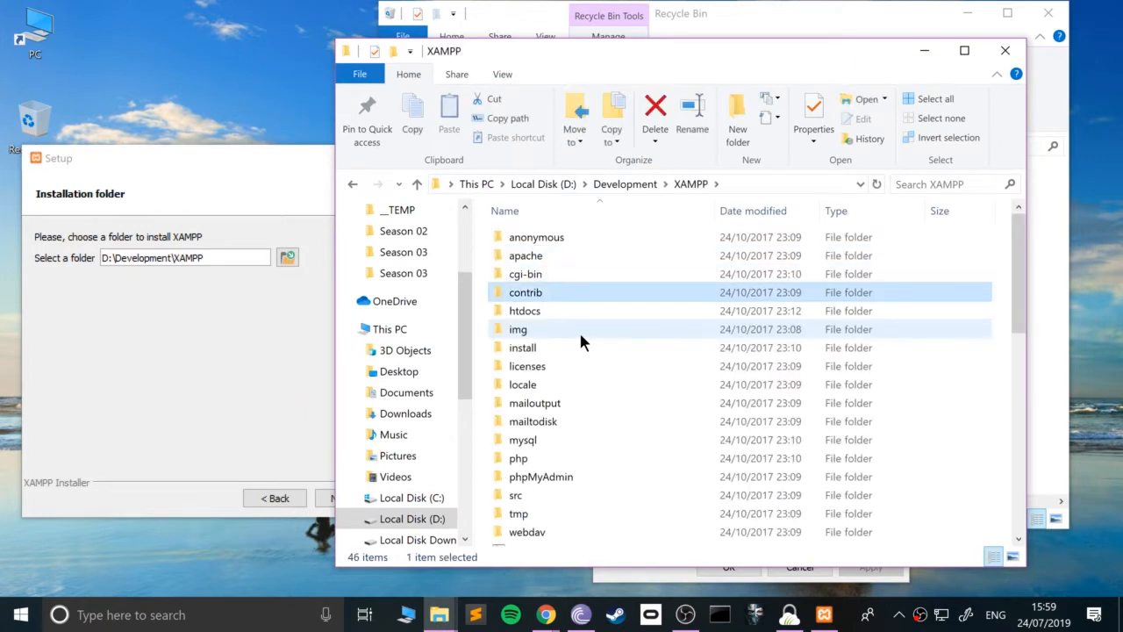
key("Return")
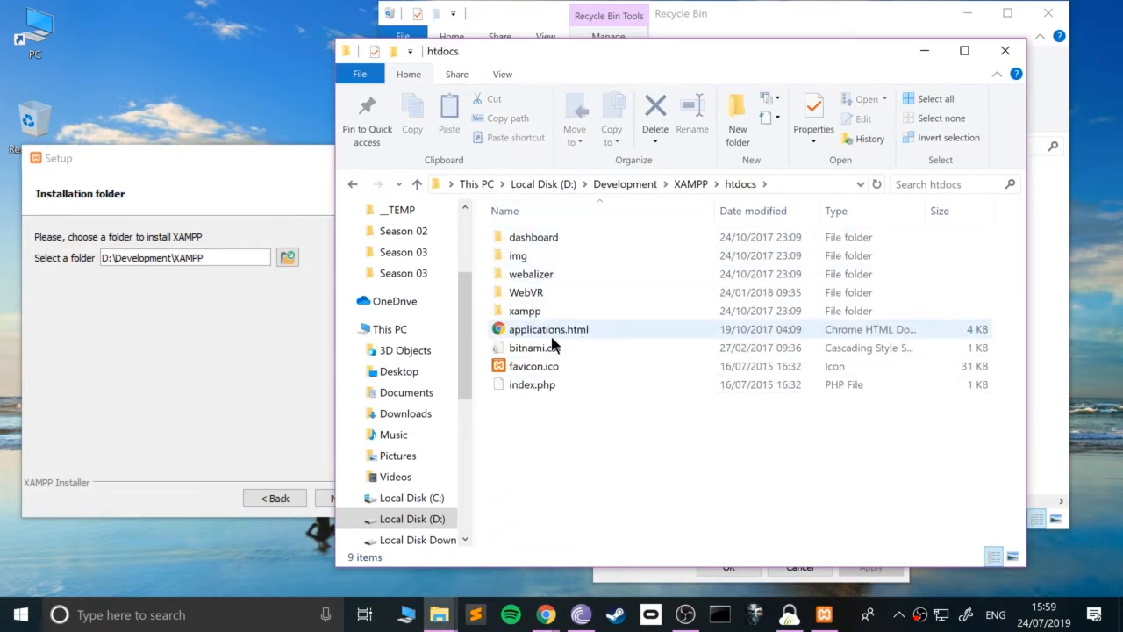
- Look into the WebVR and img subfolders of htdocs and return to the Development folder
double_click(526, 293)
key("alt+Left")
key("Up")
key("Up")
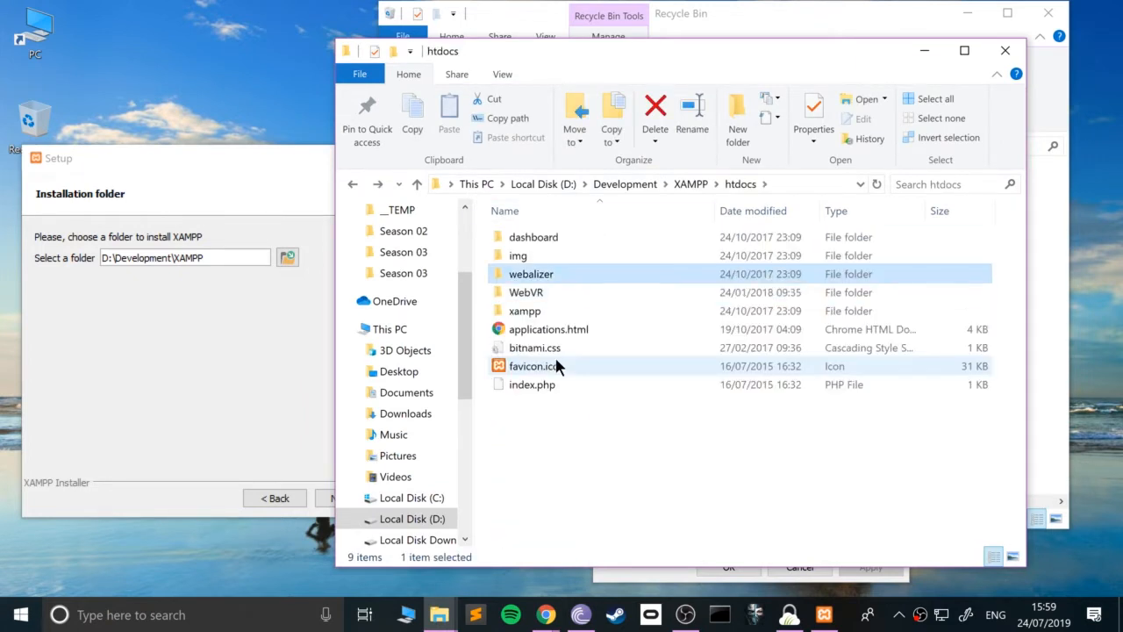
key("Return")
key("alt+Left")
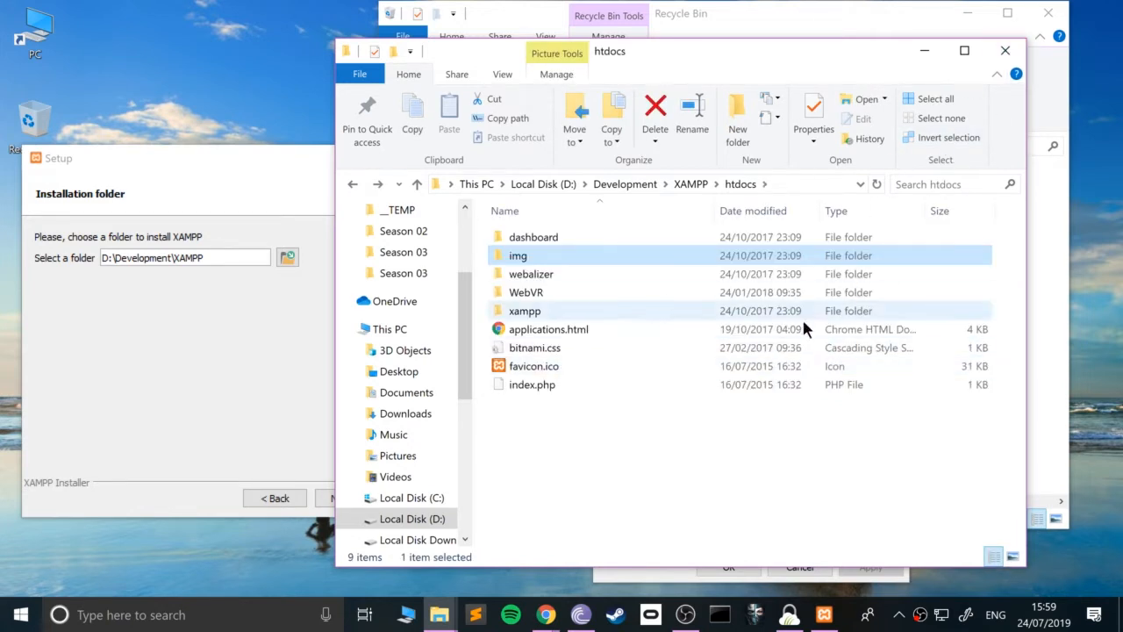
key("alt+Left")
key("alt+Left")
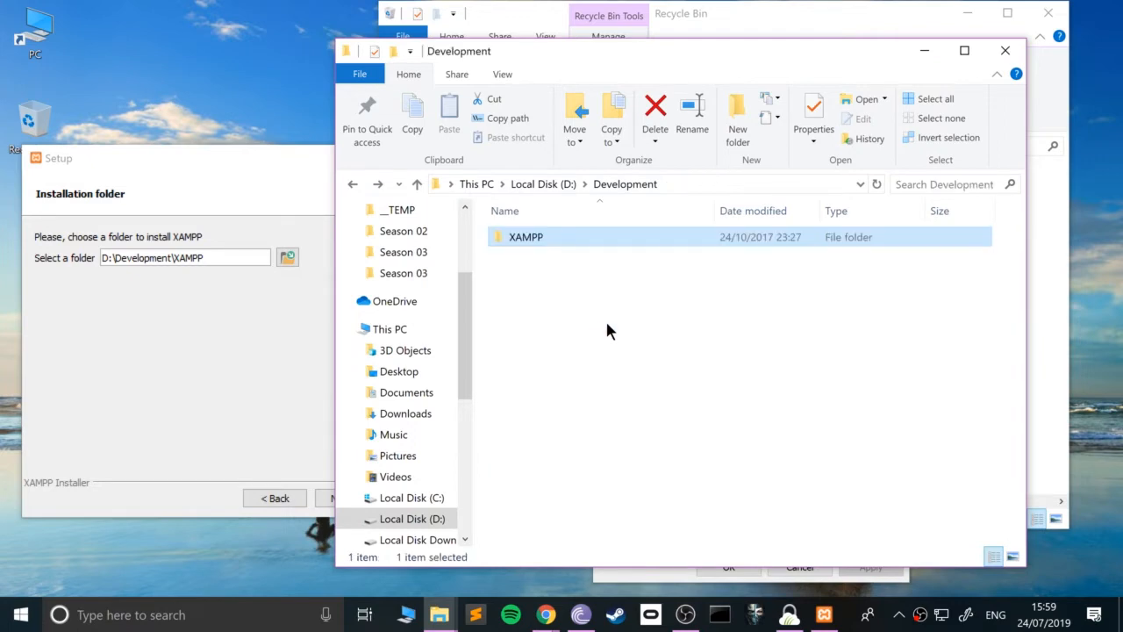
- Delete the old XAMPP folder from D:\Development and close the Development, XAMPP Properties and Recycle Bin windows
key("Delete")
left_click(625, 353)
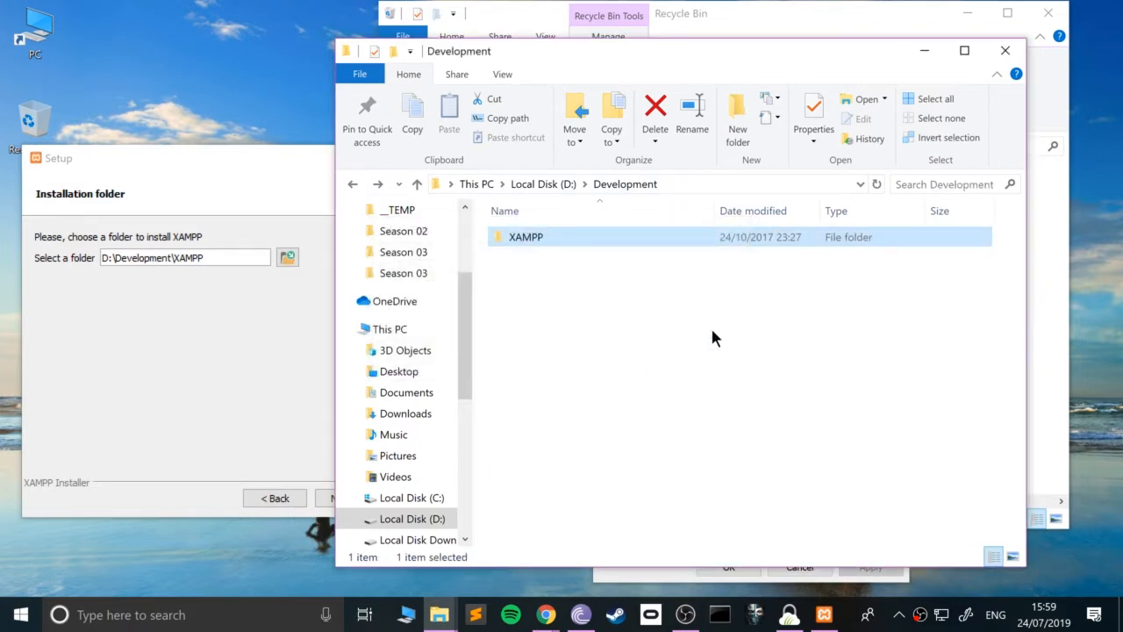
left_click(1018, 60)
left_click(894, 216)
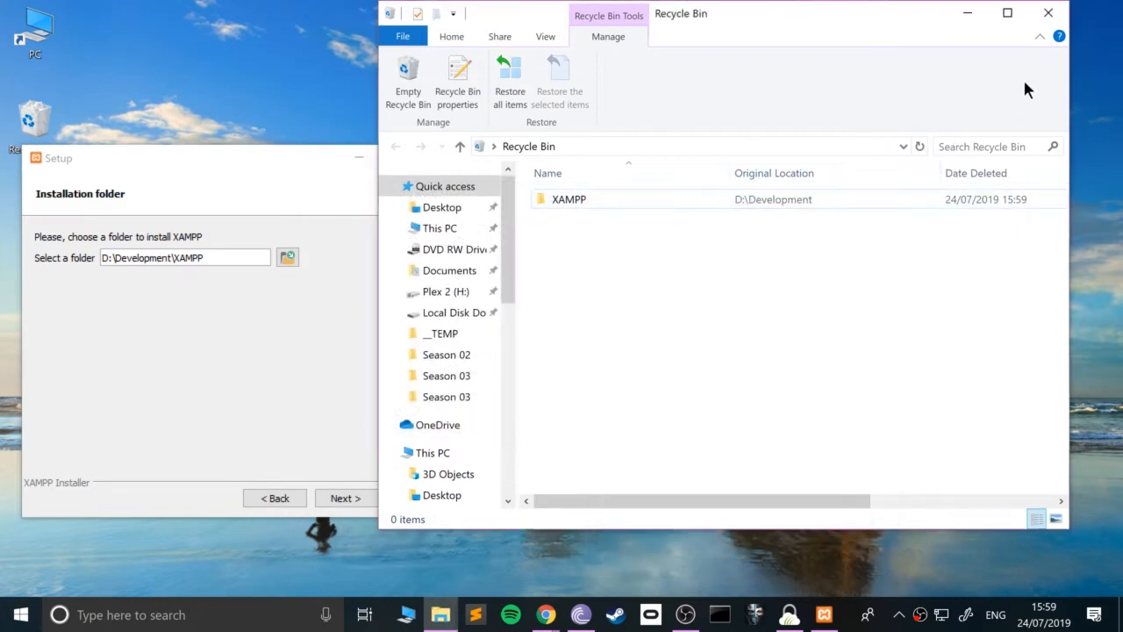
left_click(1047, 12)
- Empty the Recycle Bin from the desktop to remove the old XAMPP folder permanently
left_click_drag(37, 112, 72, 144)
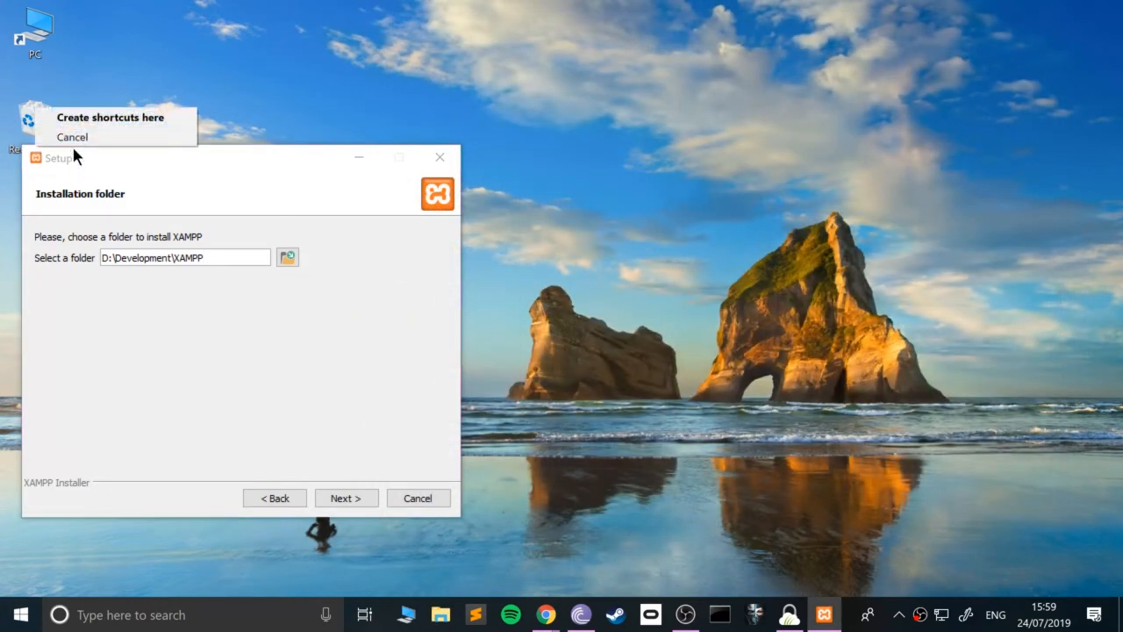
key("Escape")
right_click(22, 112)
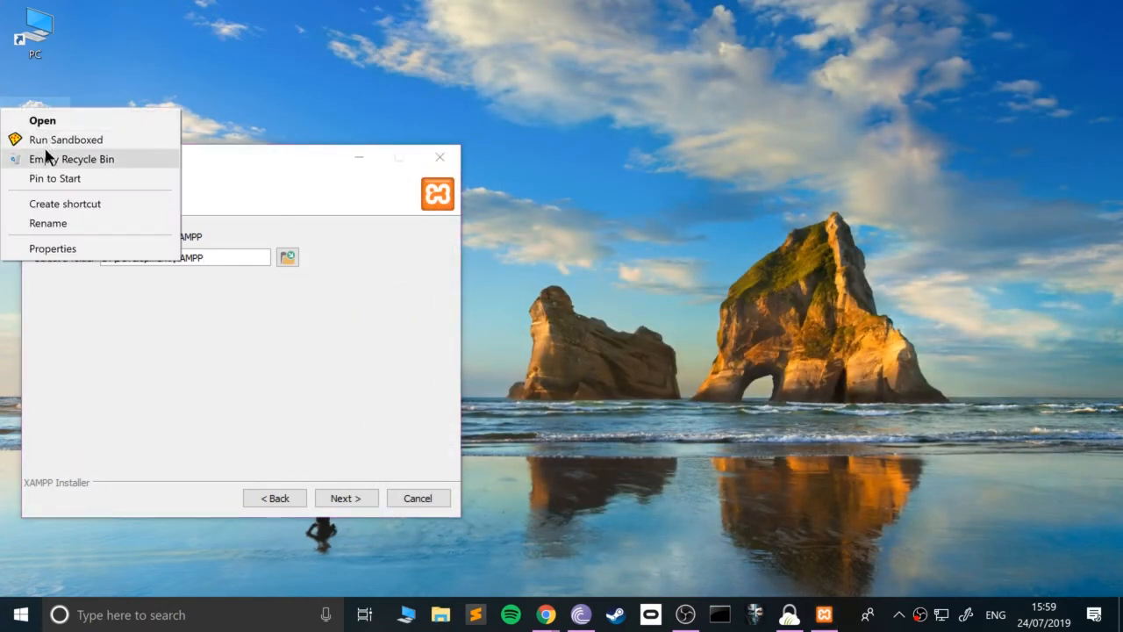
left_click(46, 158)
left_click(631, 353)
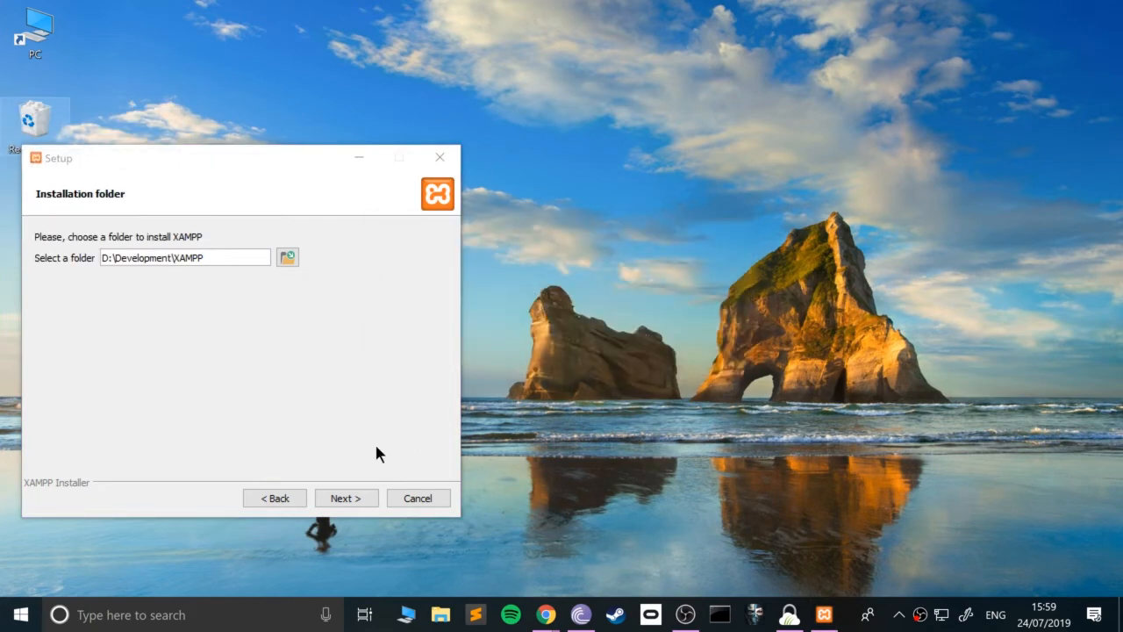
- Continue the XAMPP setup with D:\Development\XAMPP, turn off learning more about Bitnami, and start the installation
left_click(343, 500)
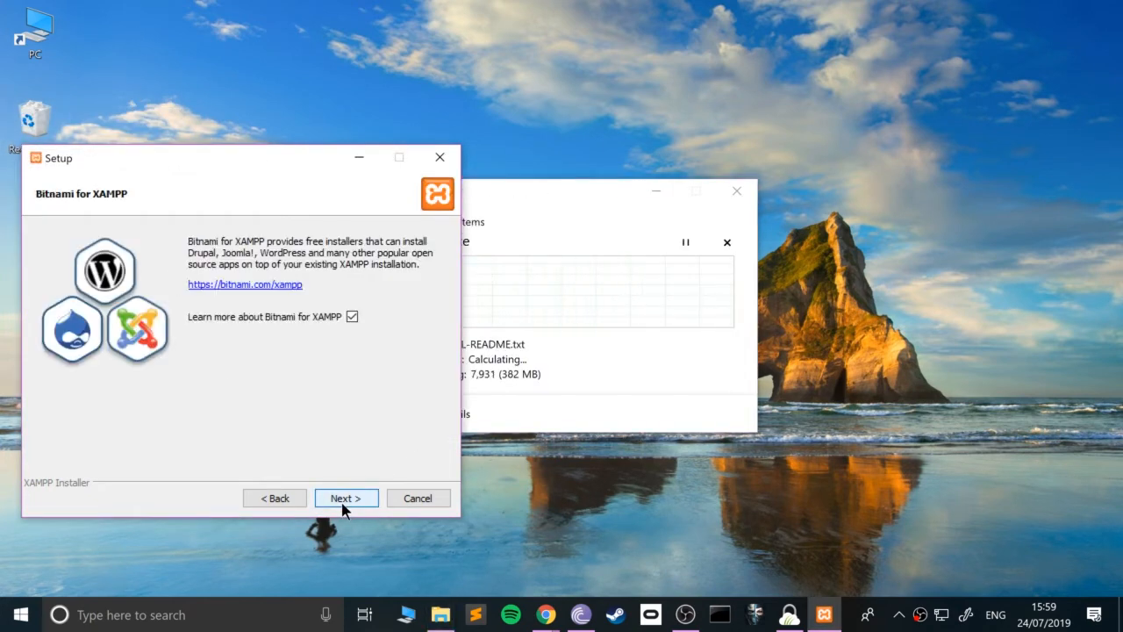
left_click(350, 317)
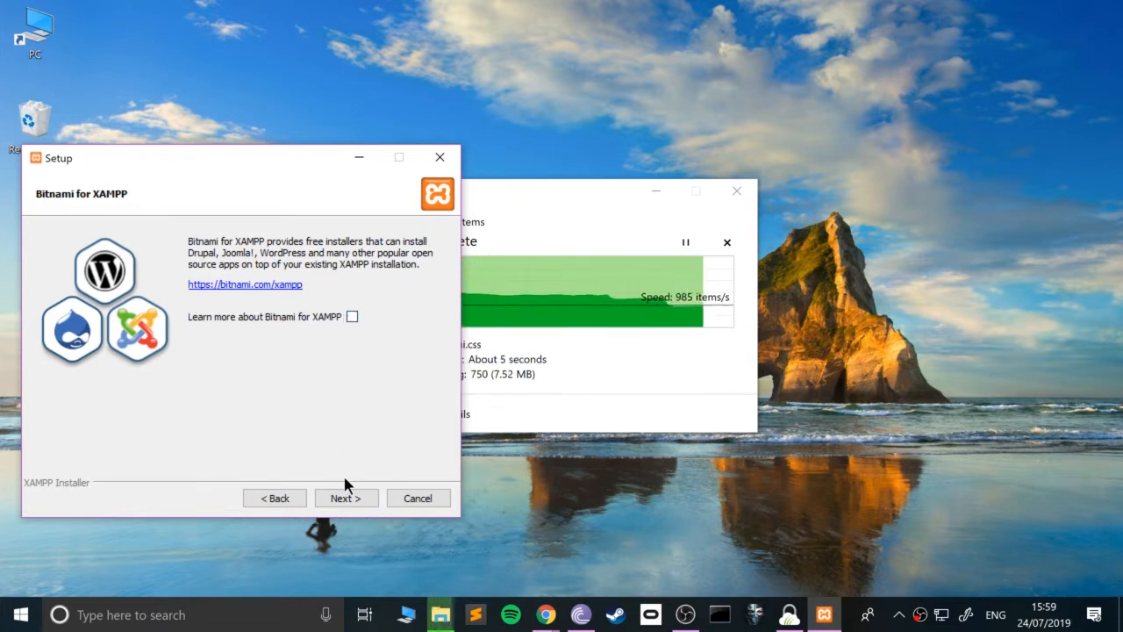
left_click(345, 499)
left_click(346, 512)
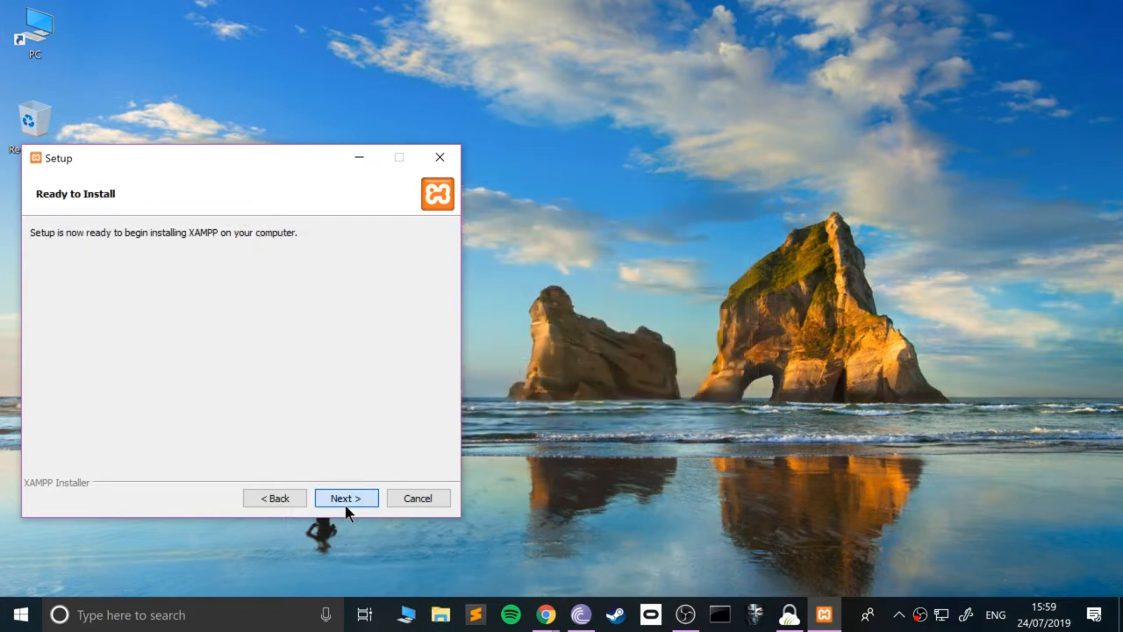
left_click_drag(184, 160, 401, 131)
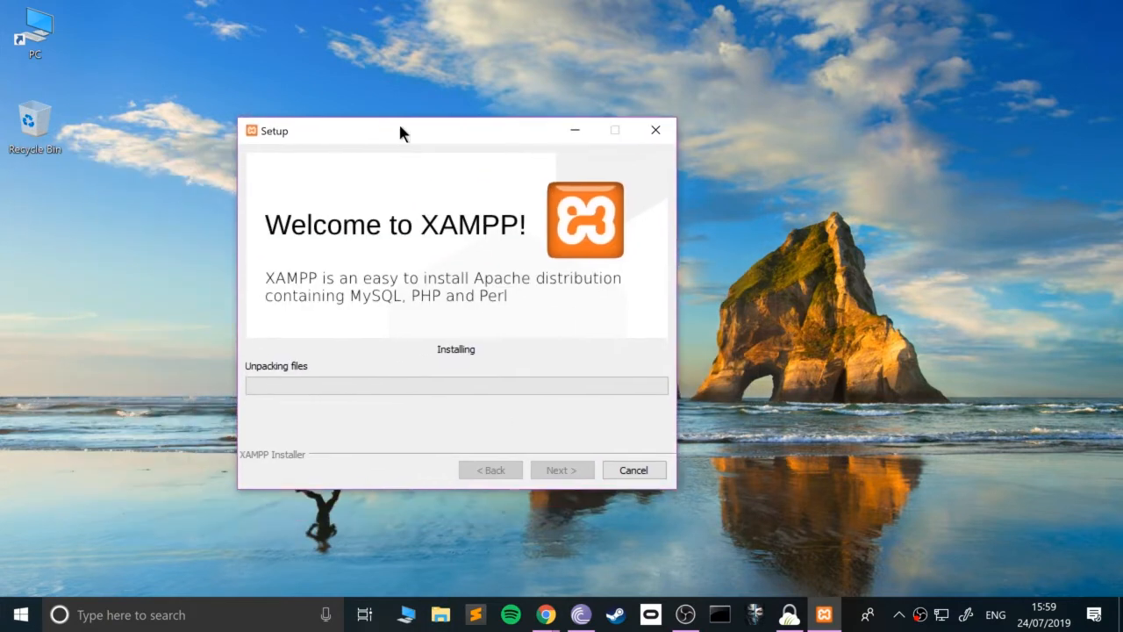
- Open the Chrome folder on Local Disk Downloads (E:) and minimize the file window
left_click(440, 614)
left_click(408, 350)
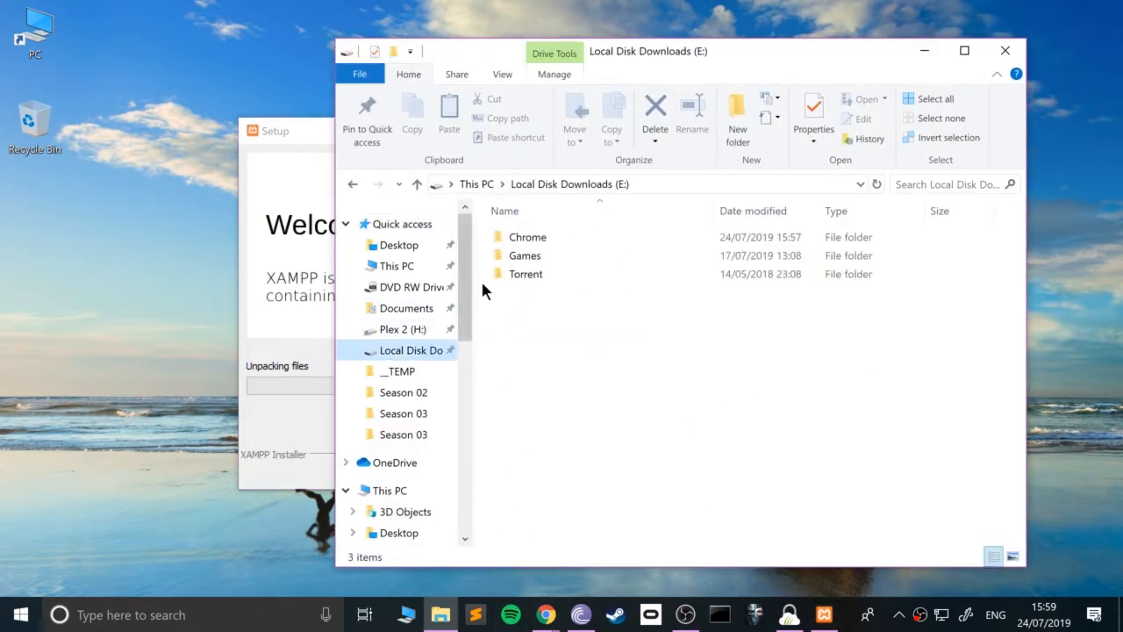
double_click(515, 236)
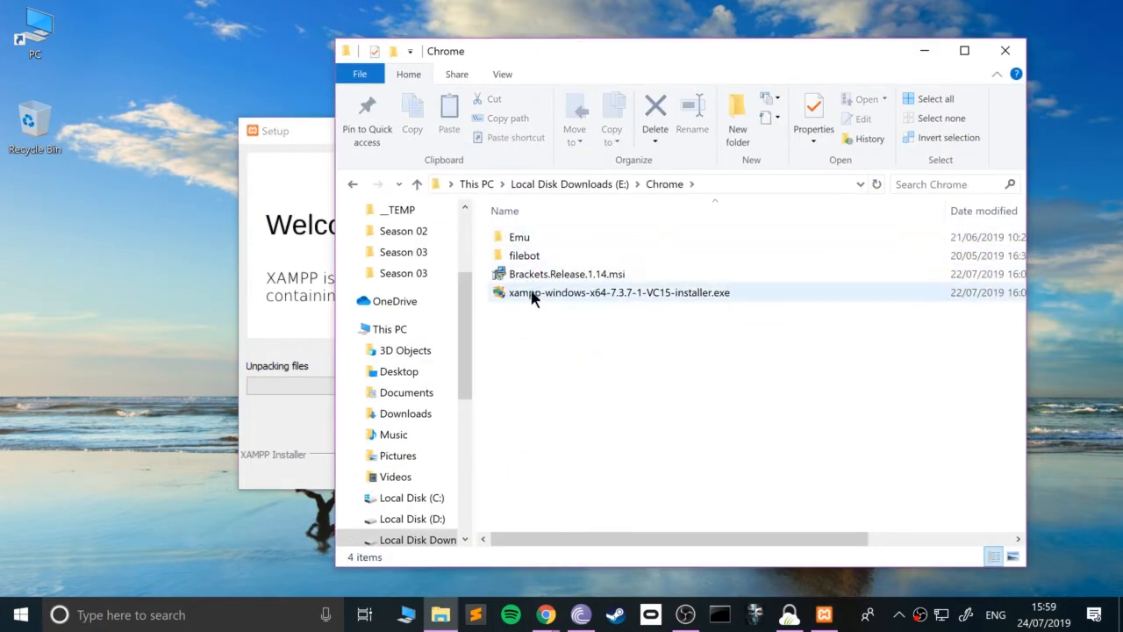
left_click(924, 51)
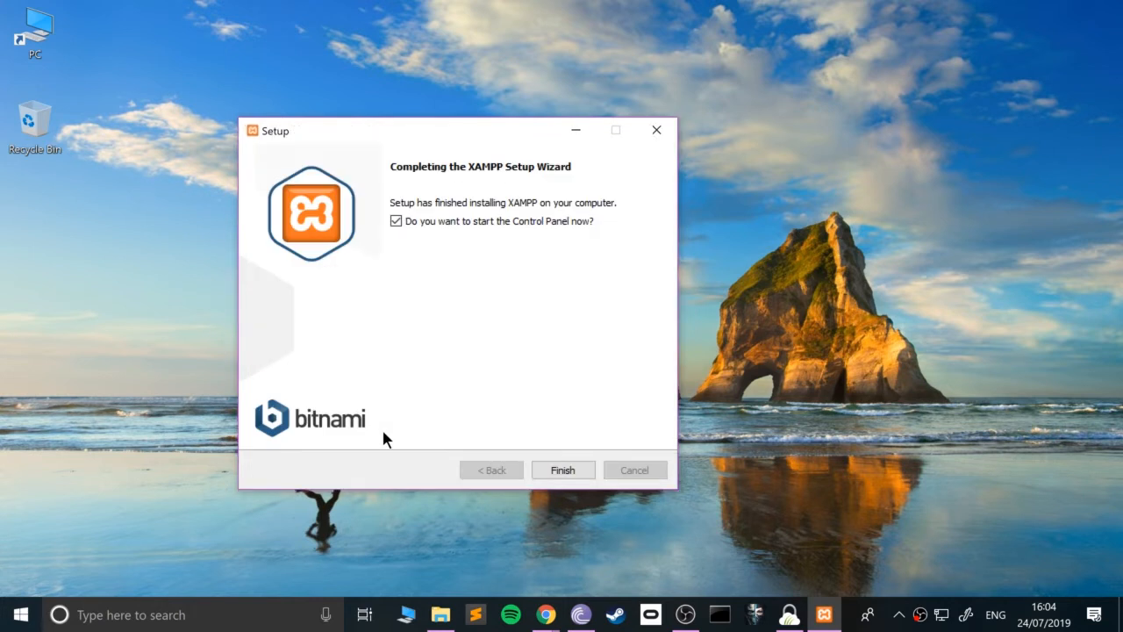
- Finish the XAMPP setup without starting the Control Panel, and launch Brackets.Release.1.14.msi from the Chrome folder
left_click(471, 222)
left_click(562, 470)
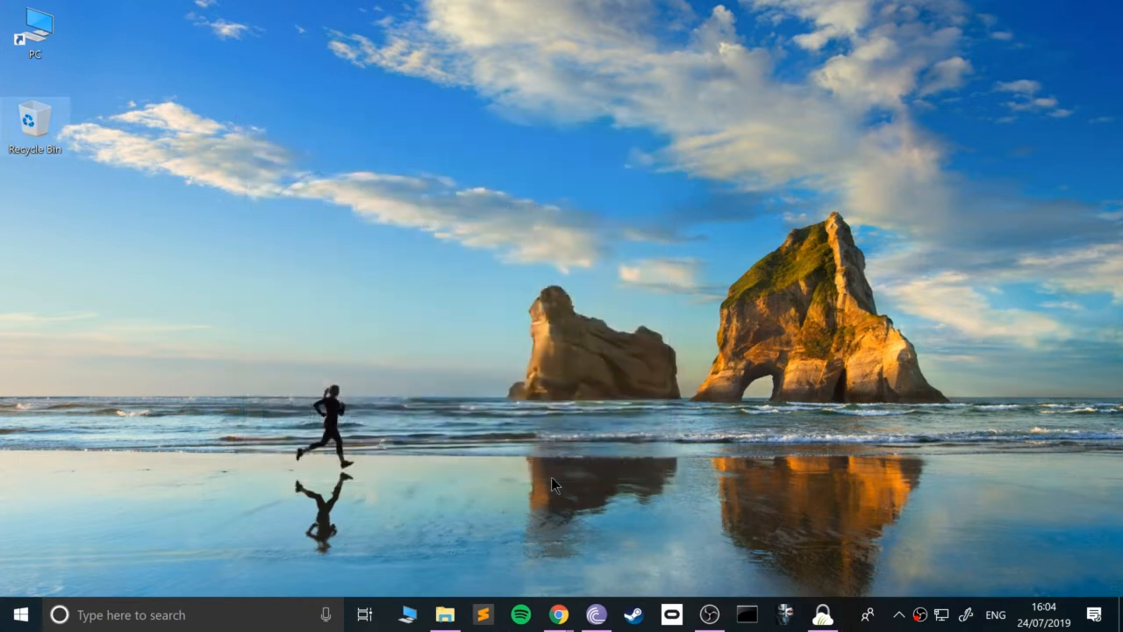
left_click(440, 614)
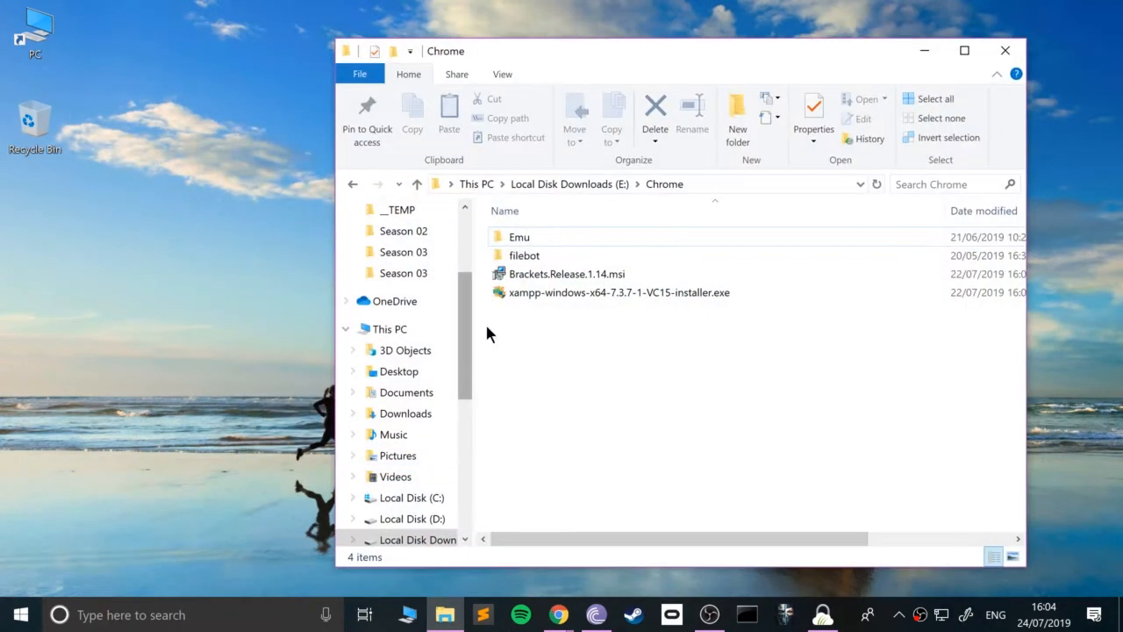
double_click(514, 275)
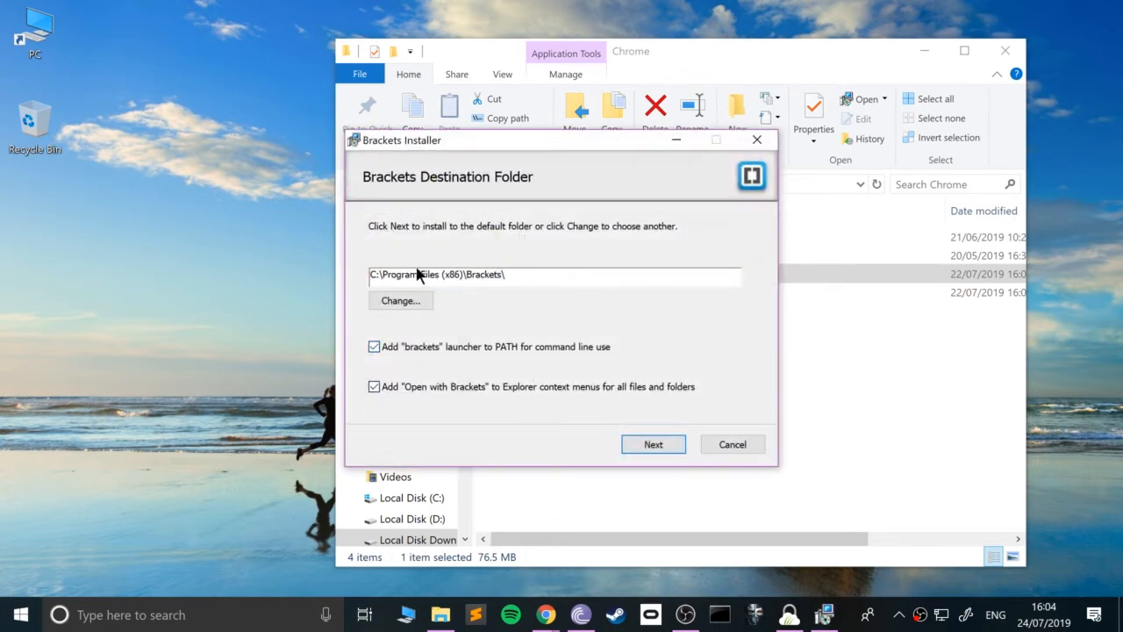
- Open the Brackets destination folder chooser and browse Program Files (x86) down to its Brackets folder
left_click(400, 300)
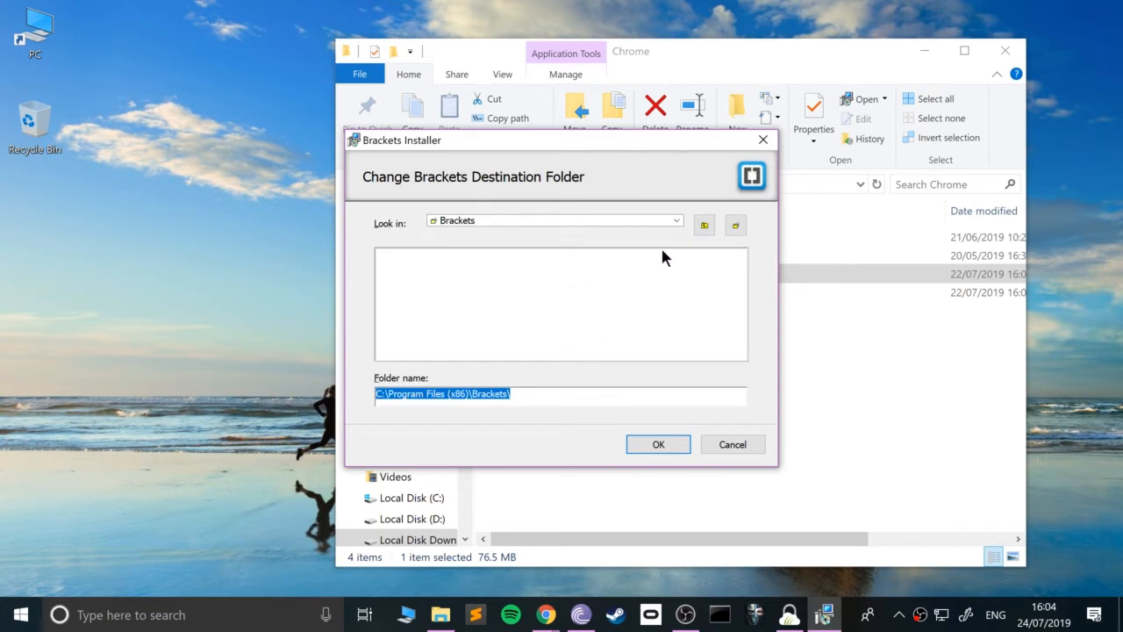
left_click(676, 220)
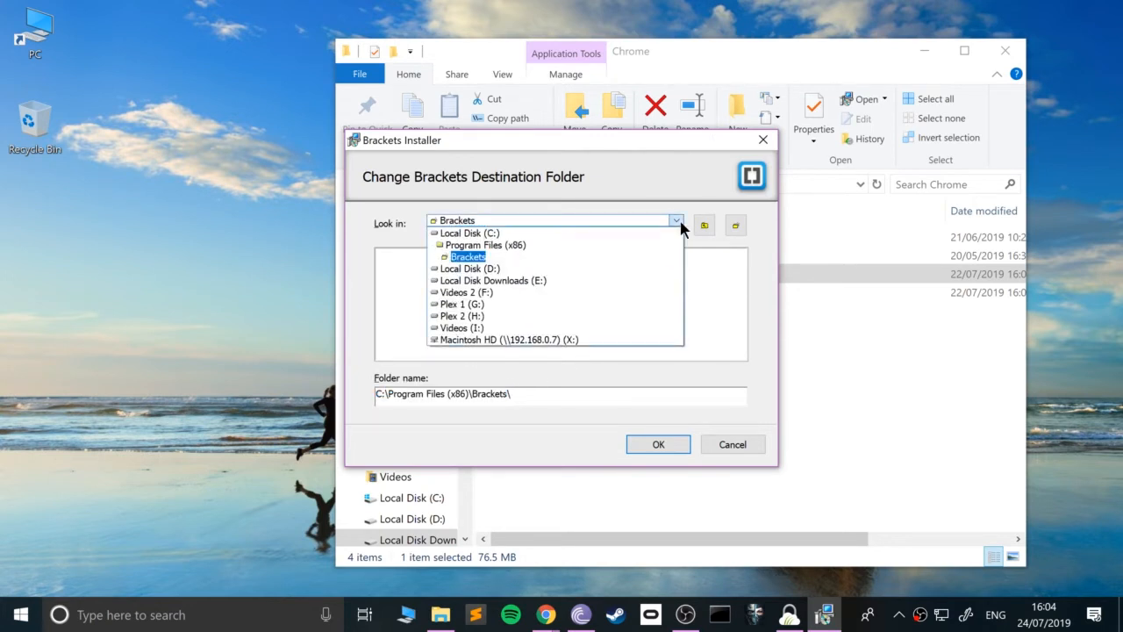
left_click(479, 244)
left_click(483, 220)
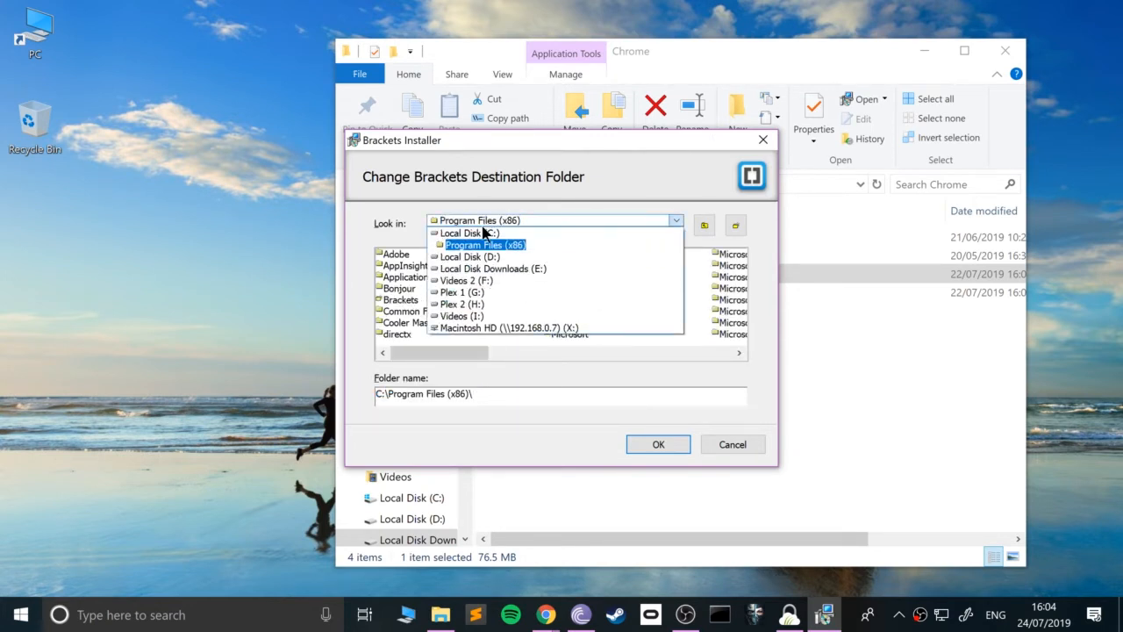
left_click(480, 220)
left_click(402, 301)
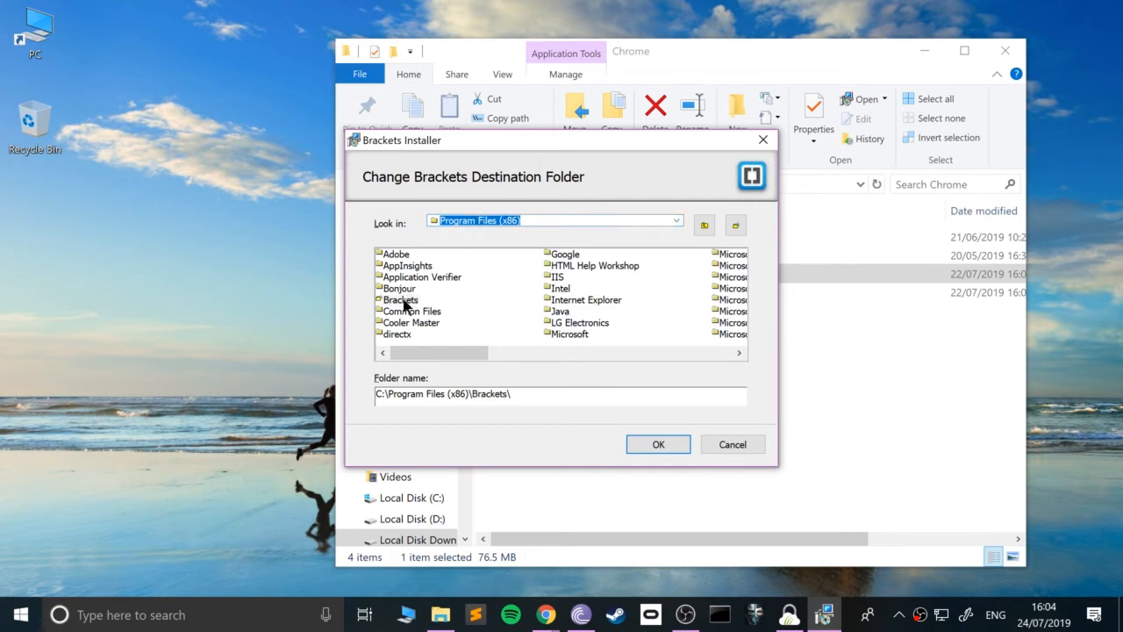
double_click(403, 303)
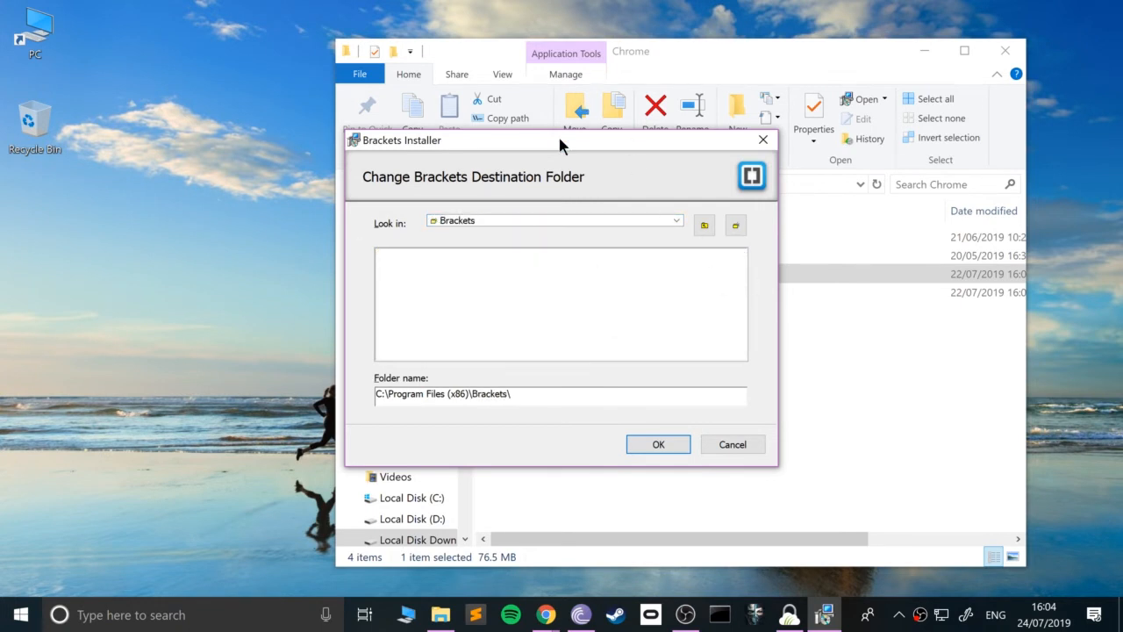
- Move the installer dialog aside and examine the Program Files (x86), Program Files and D:\Software folders in the file window
left_click_drag(558, 138, 190, 190)
left_click(833, 465)
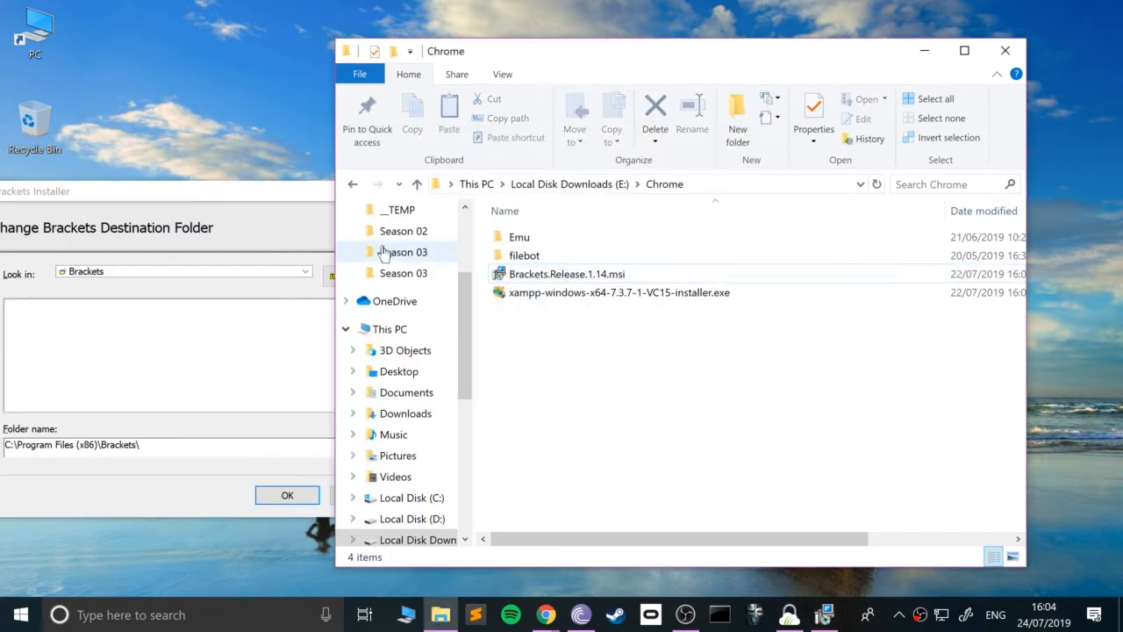
left_click(419, 496)
left_click(517, 312)
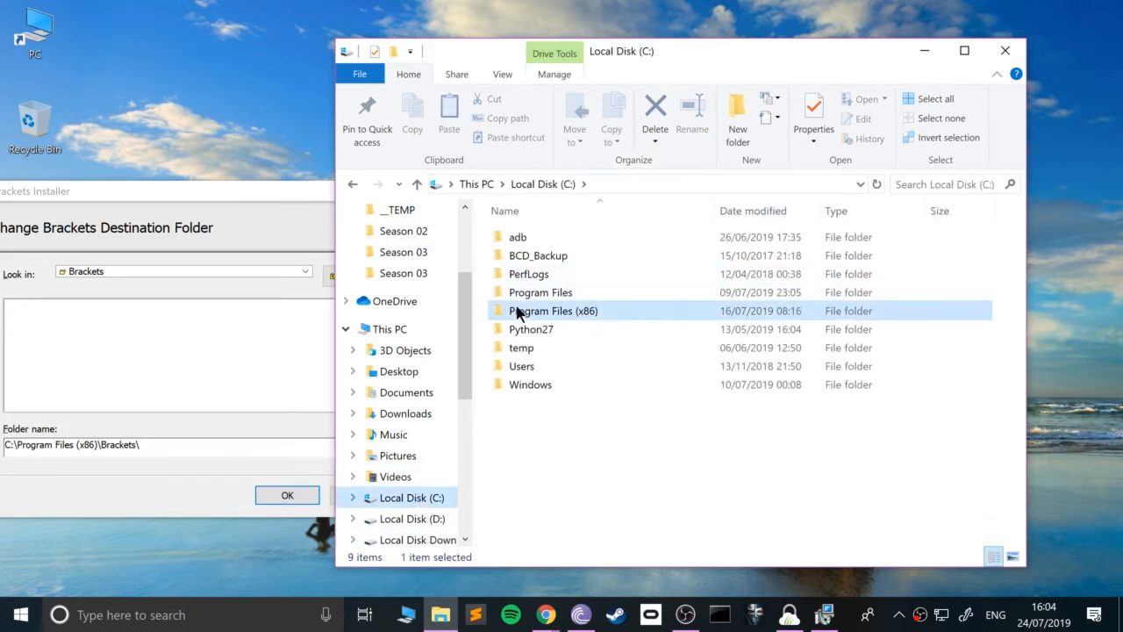
double_click(517, 312)
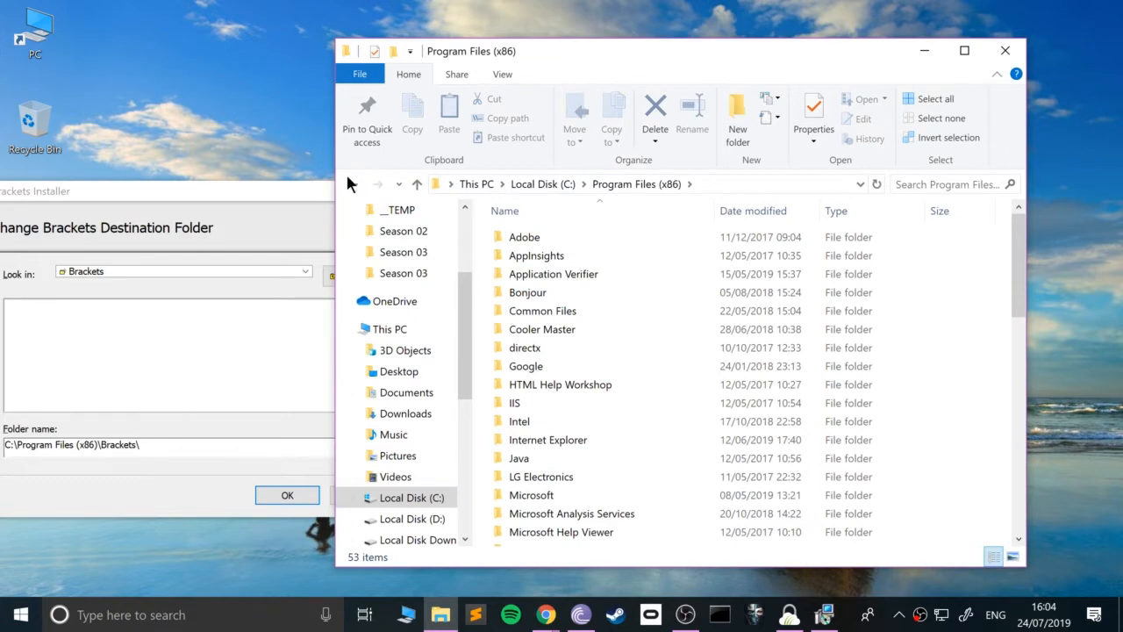
left_click(352, 183)
double_click(516, 292)
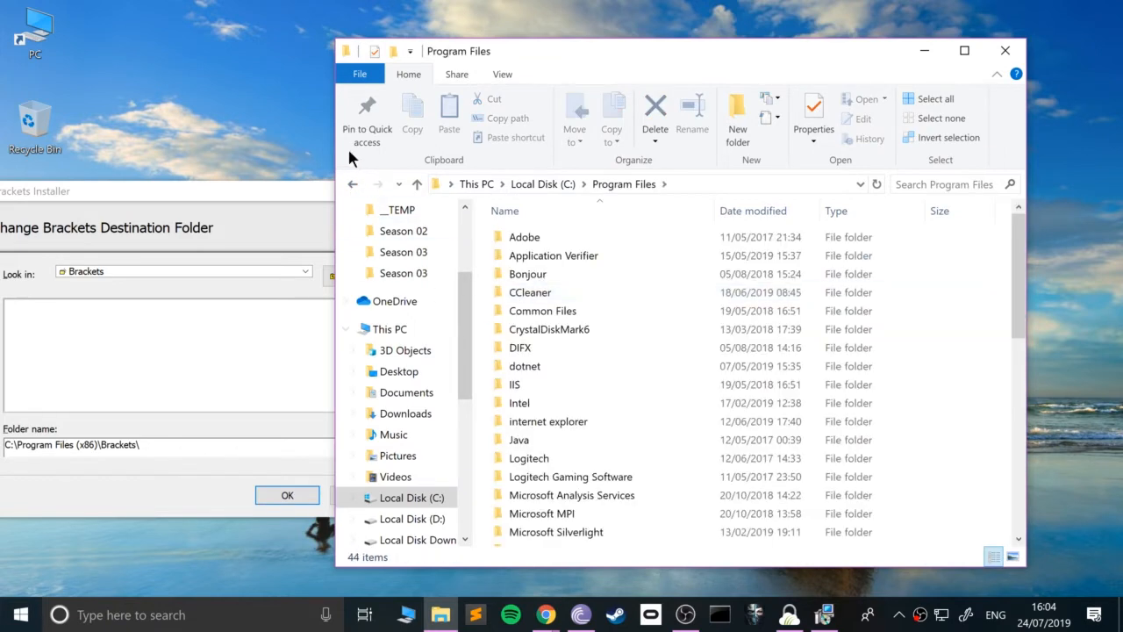
left_click(428, 518)
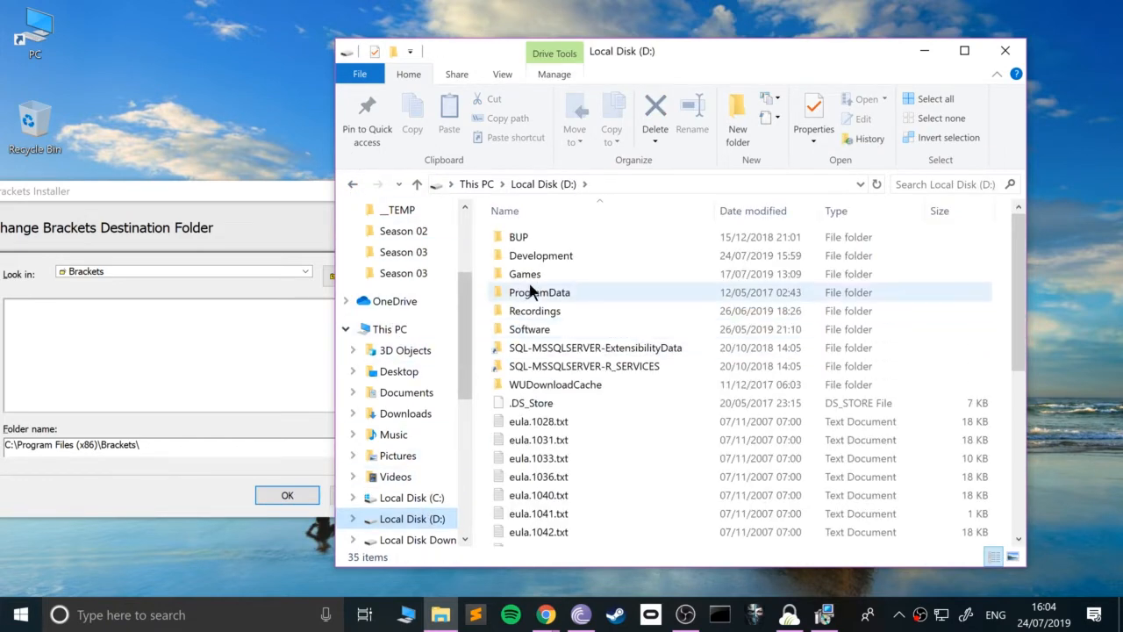
double_click(513, 329)
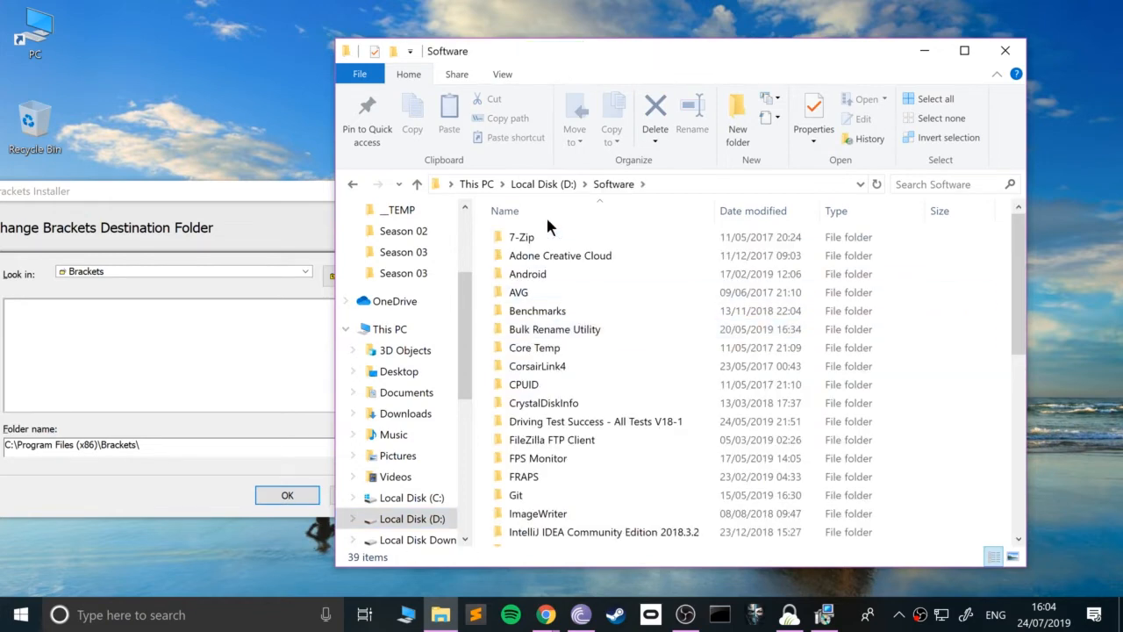
- Set the Brackets destination folder to D:\Software\Brackets\ in the installer
left_click(185, 364)
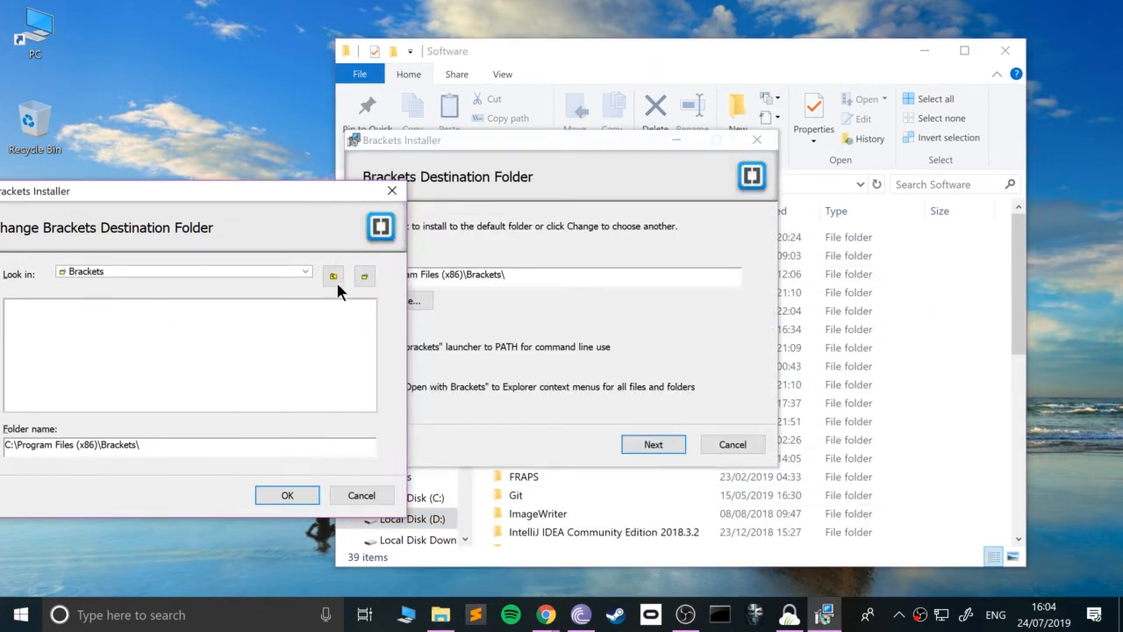
left_click(305, 271)
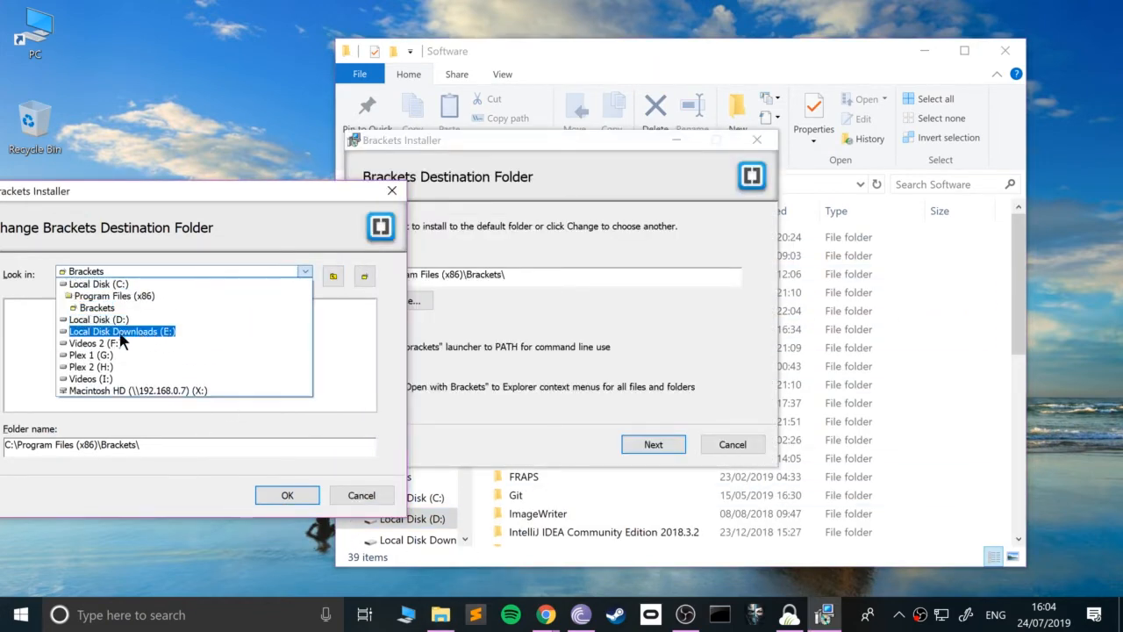
left_click(96, 319)
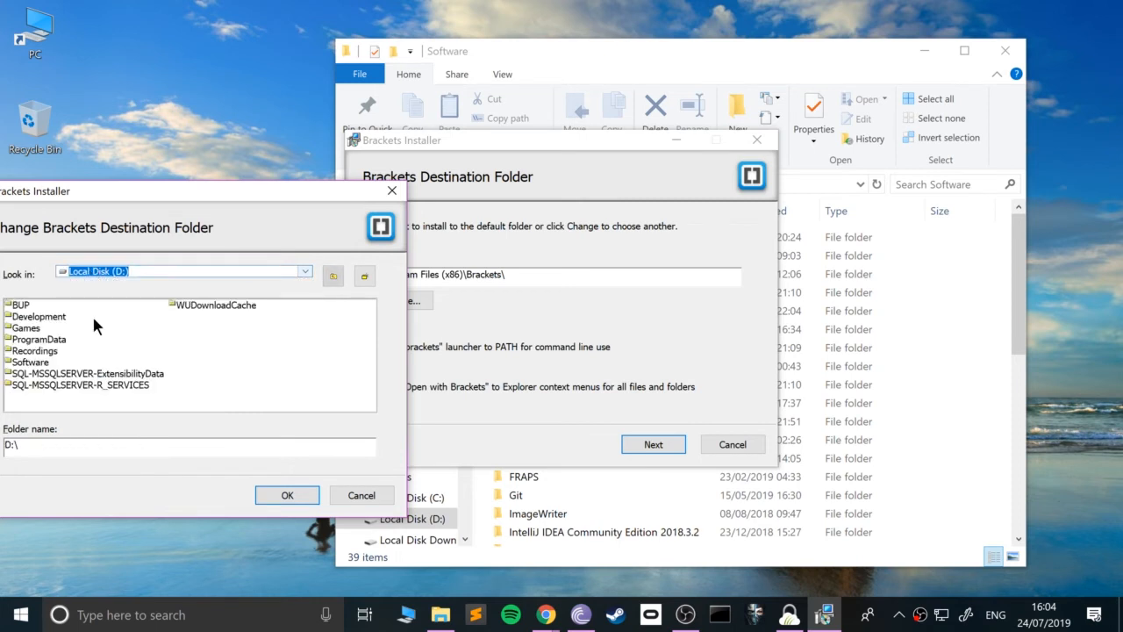
left_click(33, 350)
double_click(30, 362)
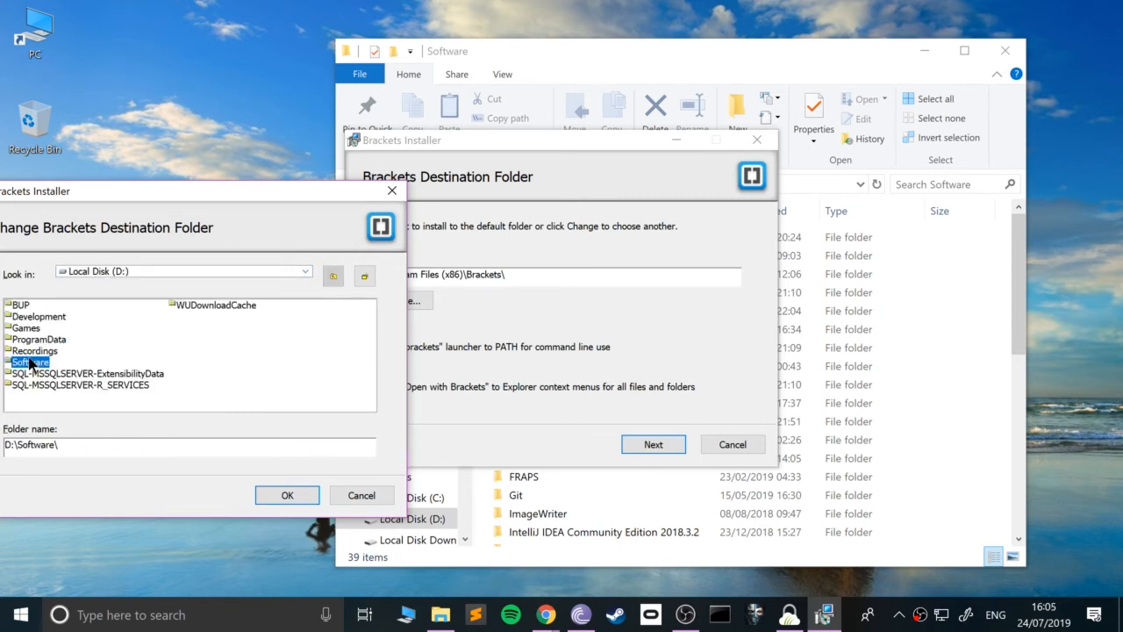
left_click(269, 493)
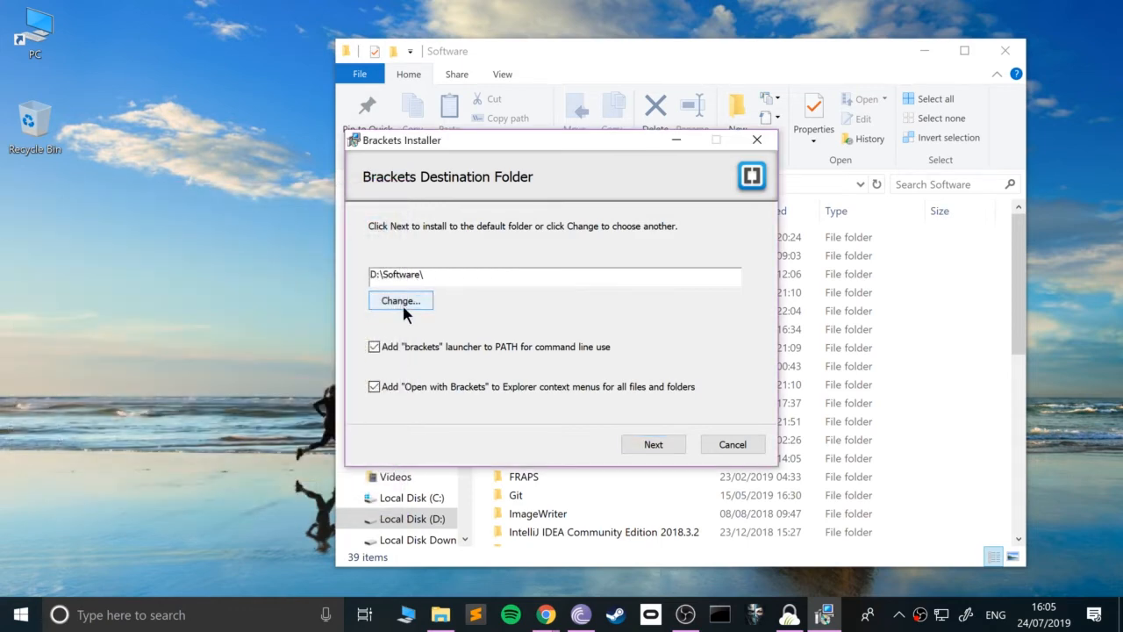
left_click(452, 274)
type("B")
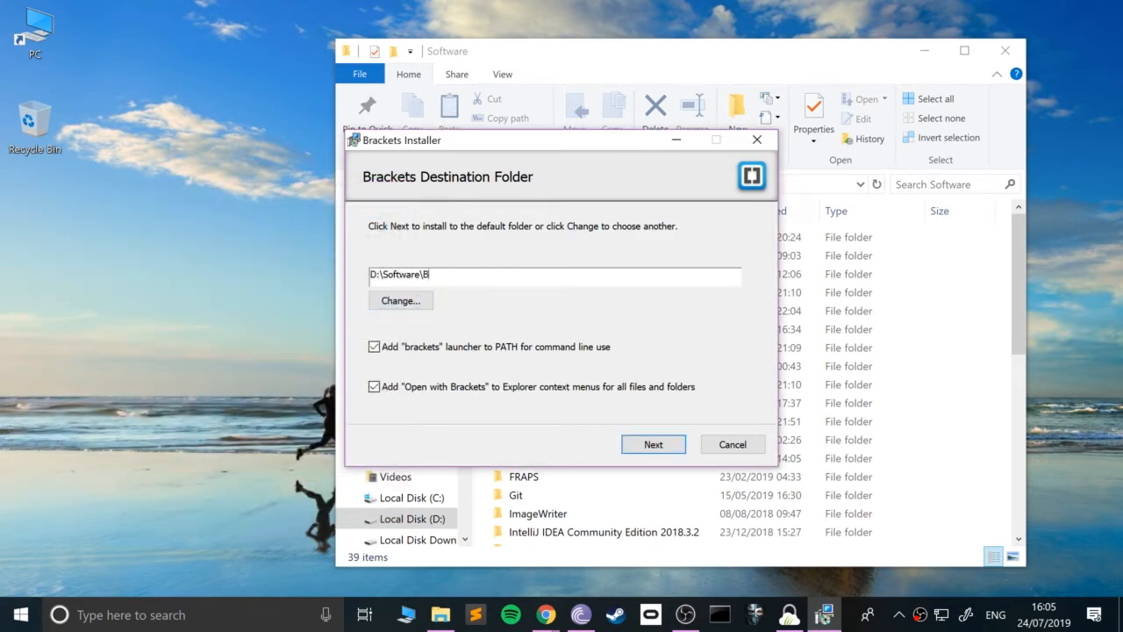
type("rackets\\")
- Turn off adding "Open with Brackets" to Explorer context menus, and view the desktop's context menu for reference
left_click(488, 386)
right_click(187, 391)
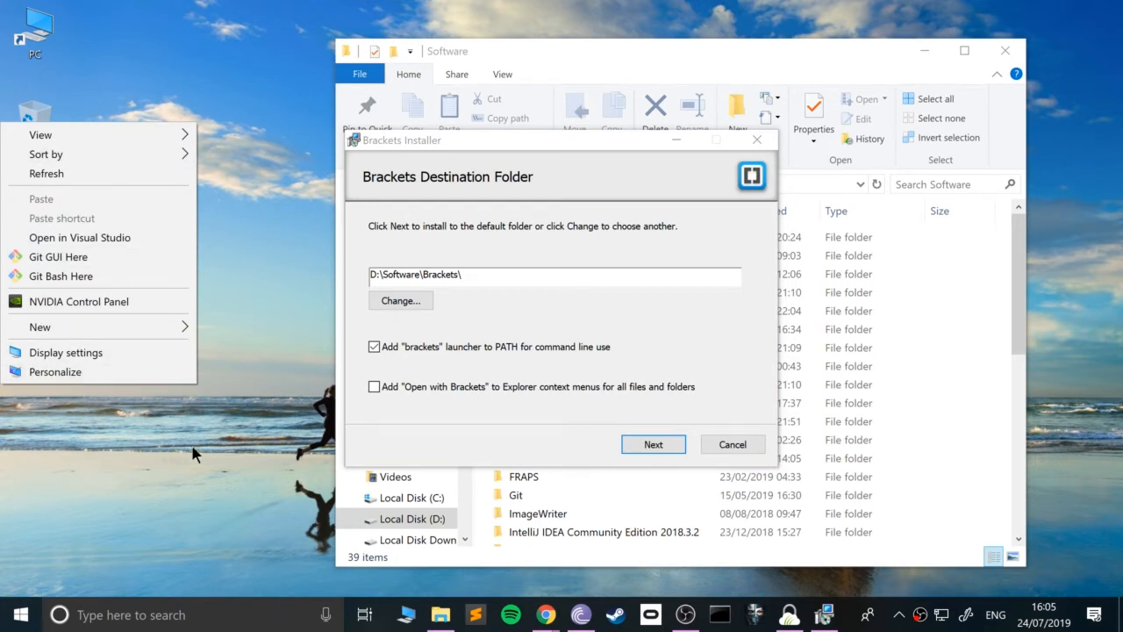
left_click(186, 510)
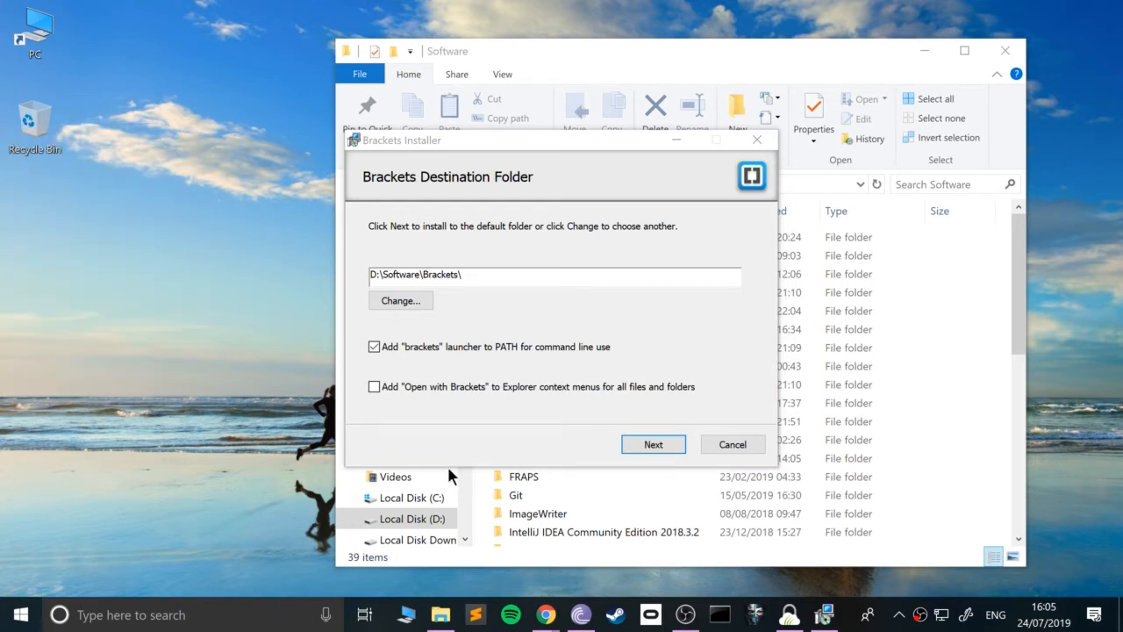
- Install Brackets, exit the finished installer, and close the Software folder window
left_click(630, 443)
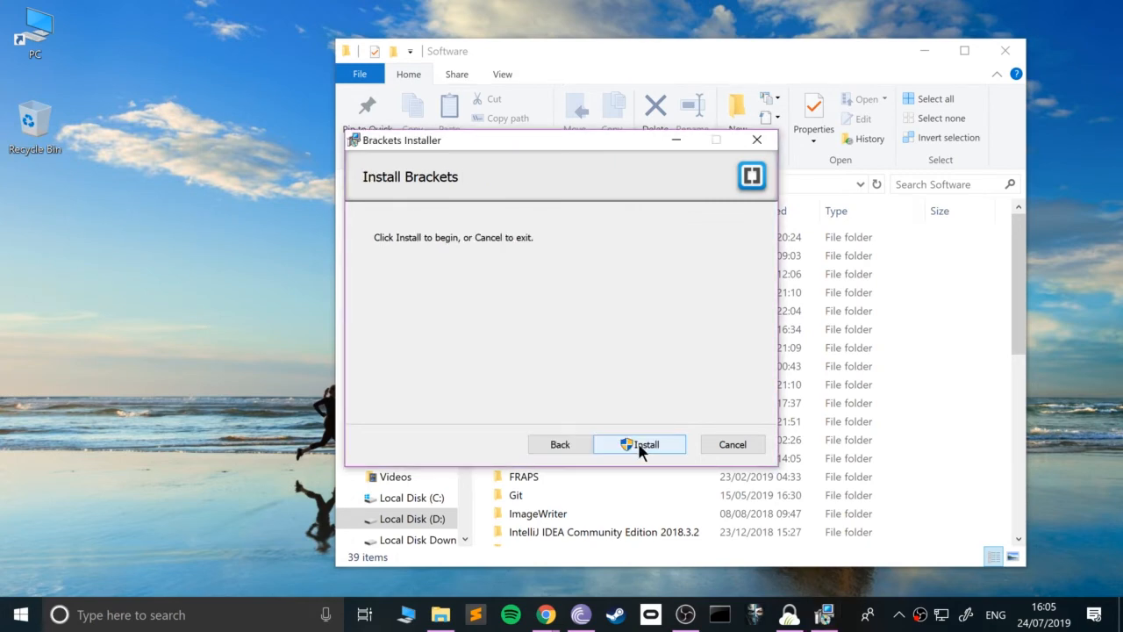
left_click(636, 444)
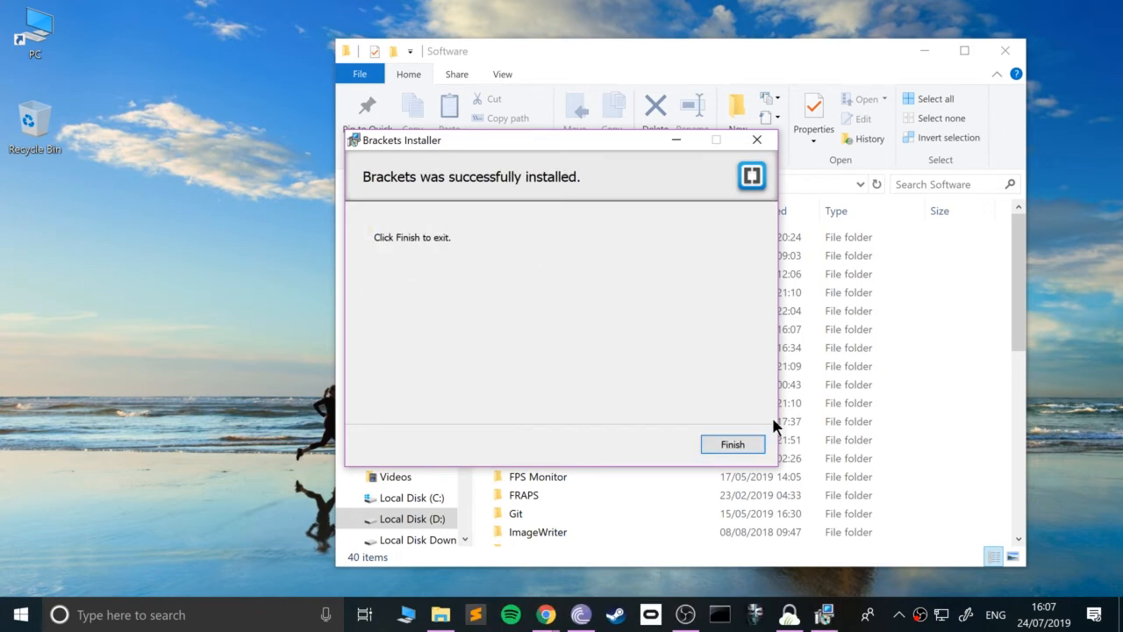
left_click(755, 443)
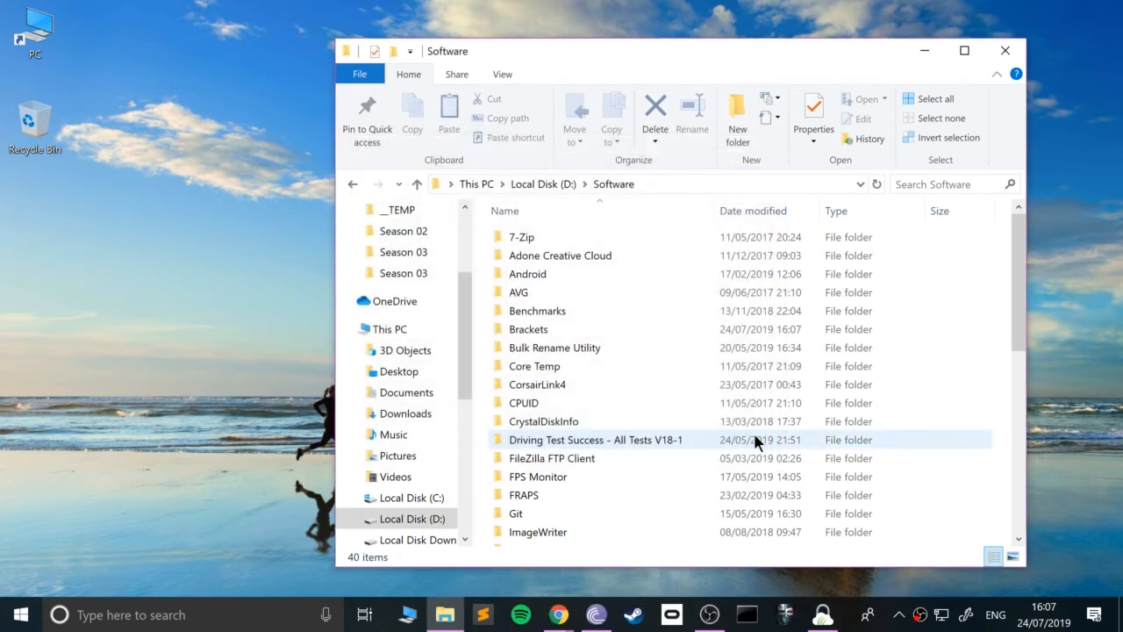
left_click(1005, 50)
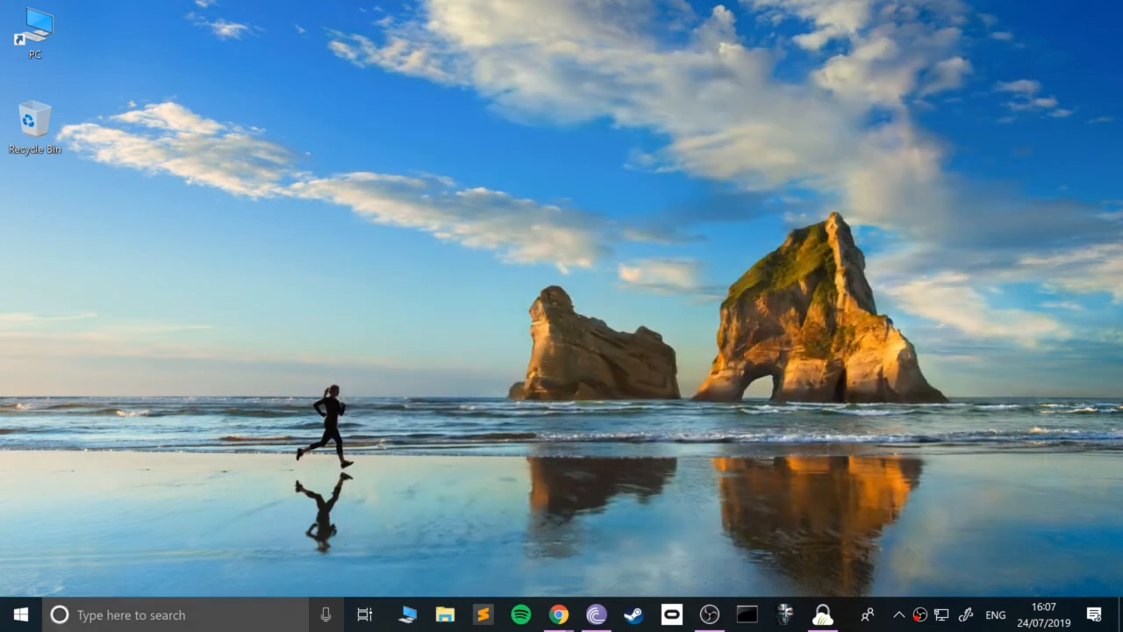
- Launch the XAMPP Control Panel from the installed XAMPP programs and save English as its language
left_click(21, 614)
scroll(155, 431, "down", 20)
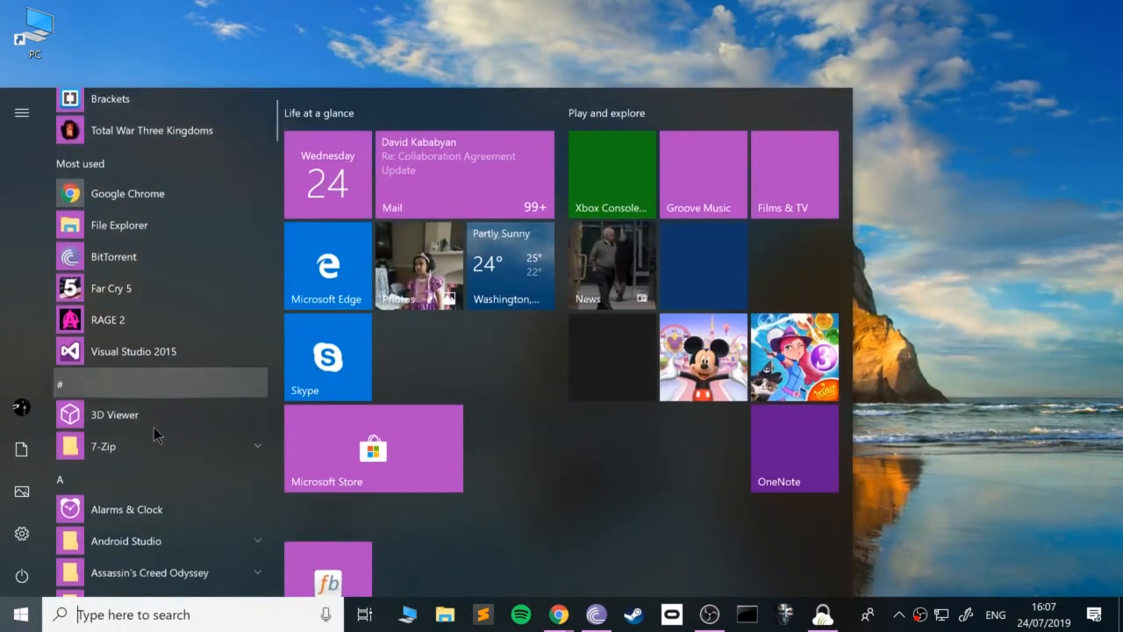
scroll(97, 537, "down", 10)
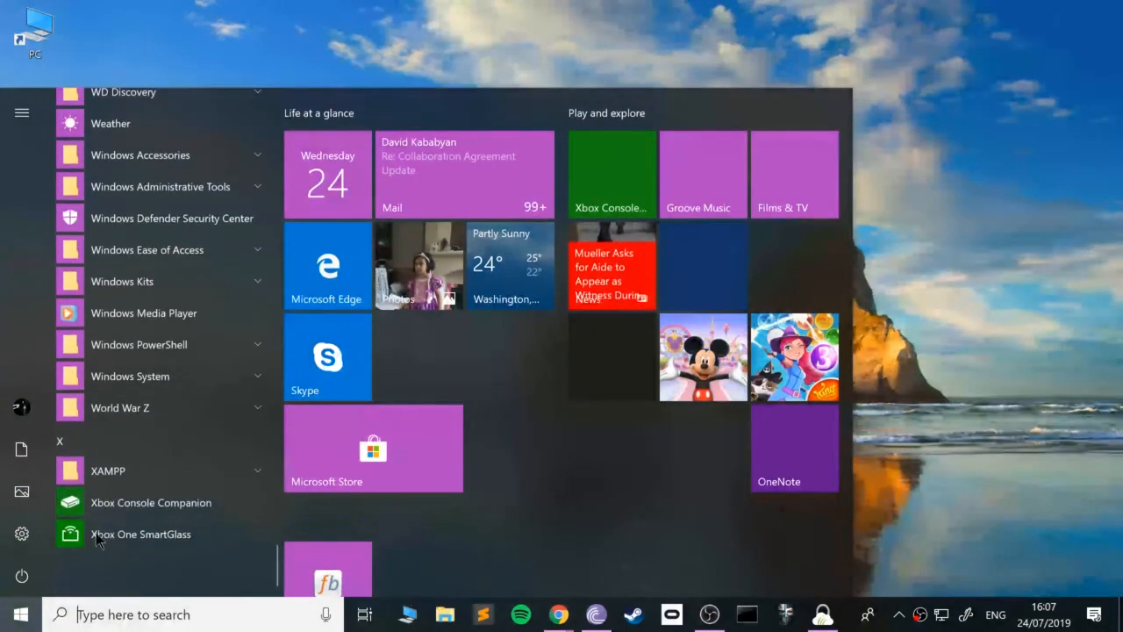
left_click(108, 471)
scroll(131, 529, "down", 1)
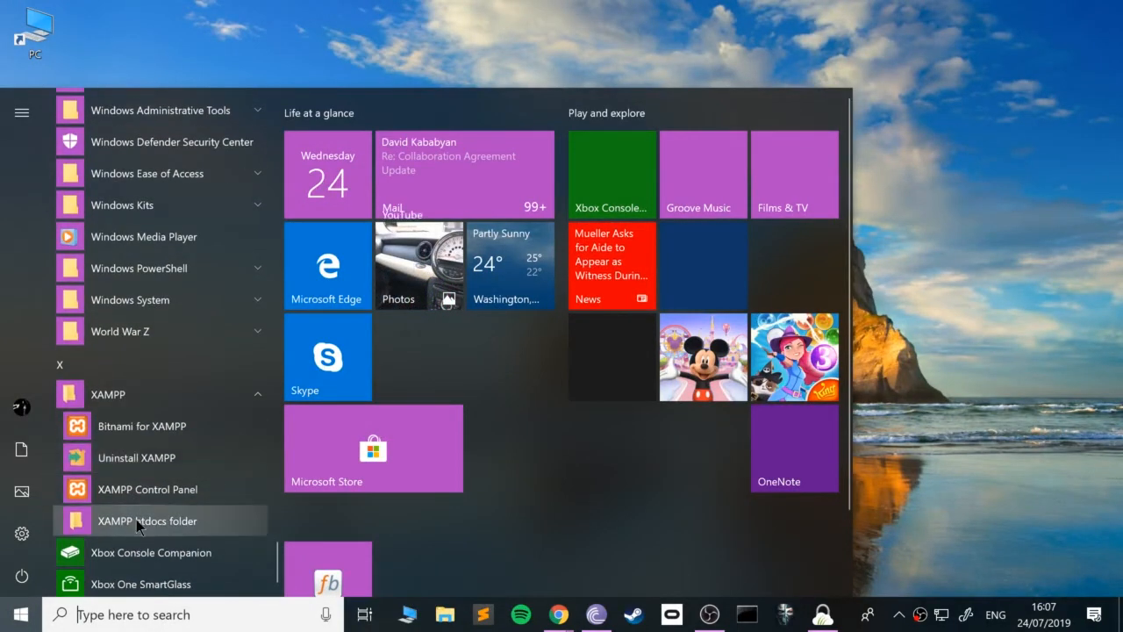
left_click(119, 491)
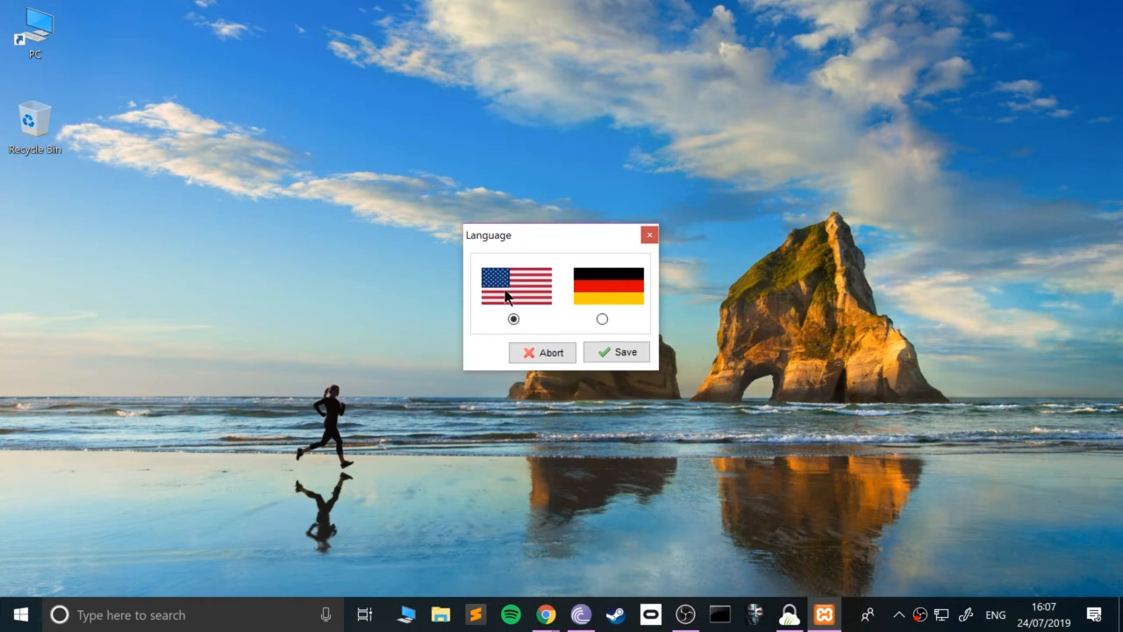
left_click(602, 352)
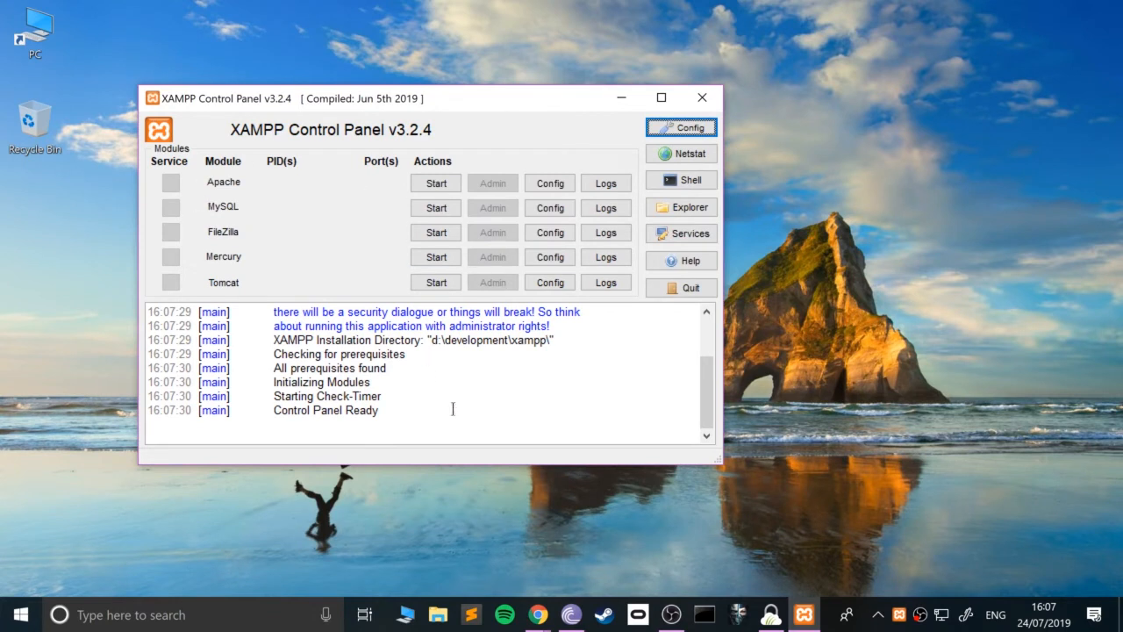
- Start the Apache and MySQL modules, and allow mysqld.exe through Windows Defender Firewall on private networks
left_click(421, 186)
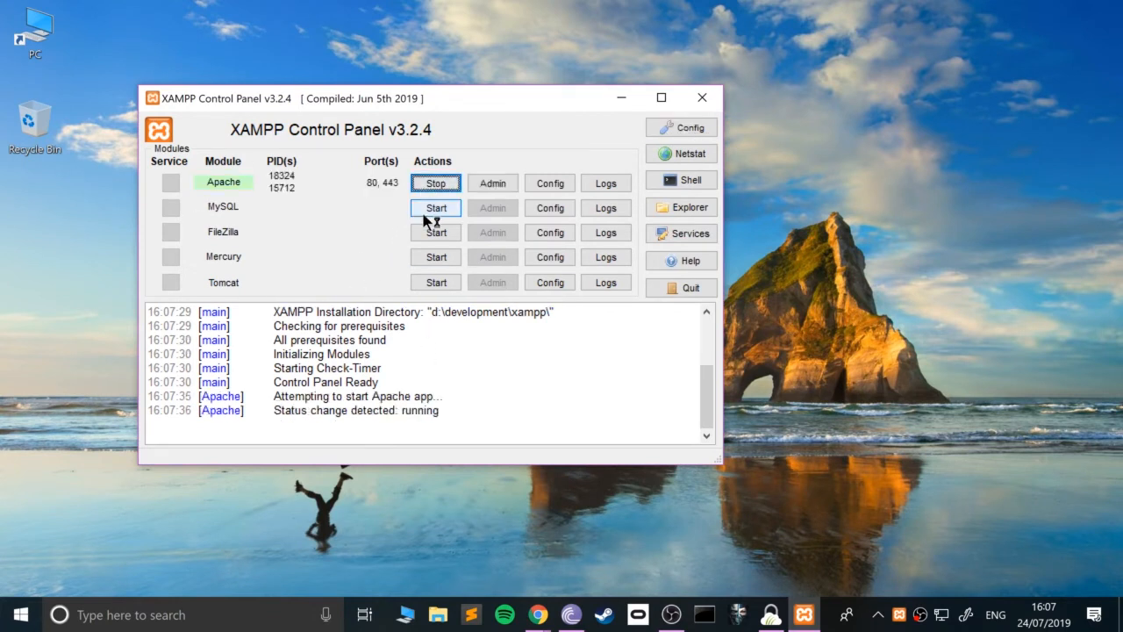
left_click(426, 216)
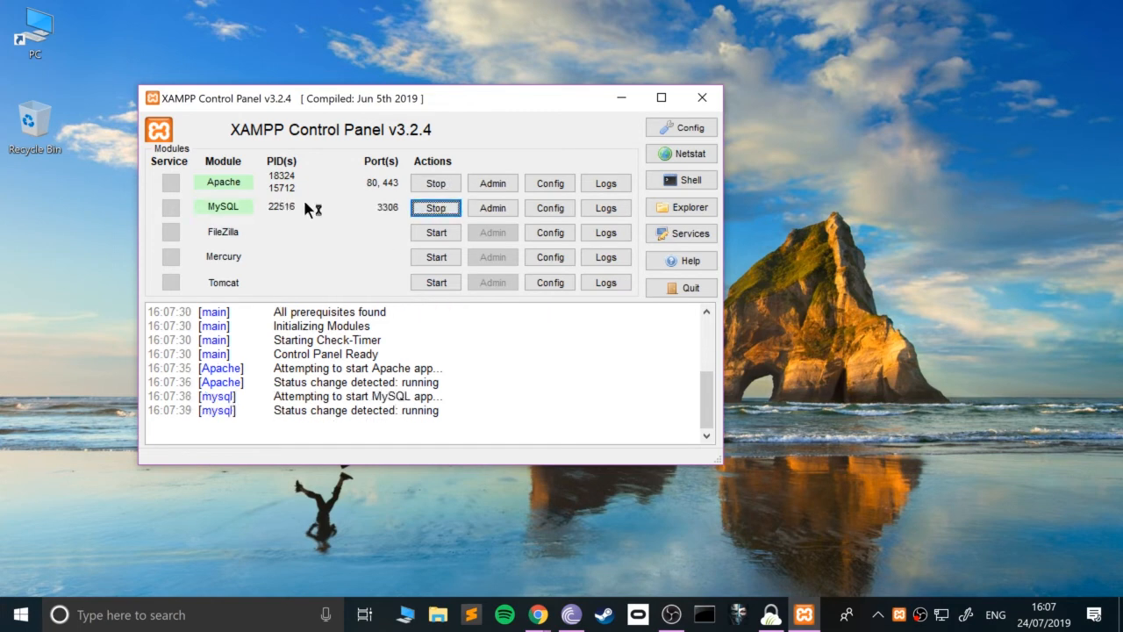
left_click(651, 469)
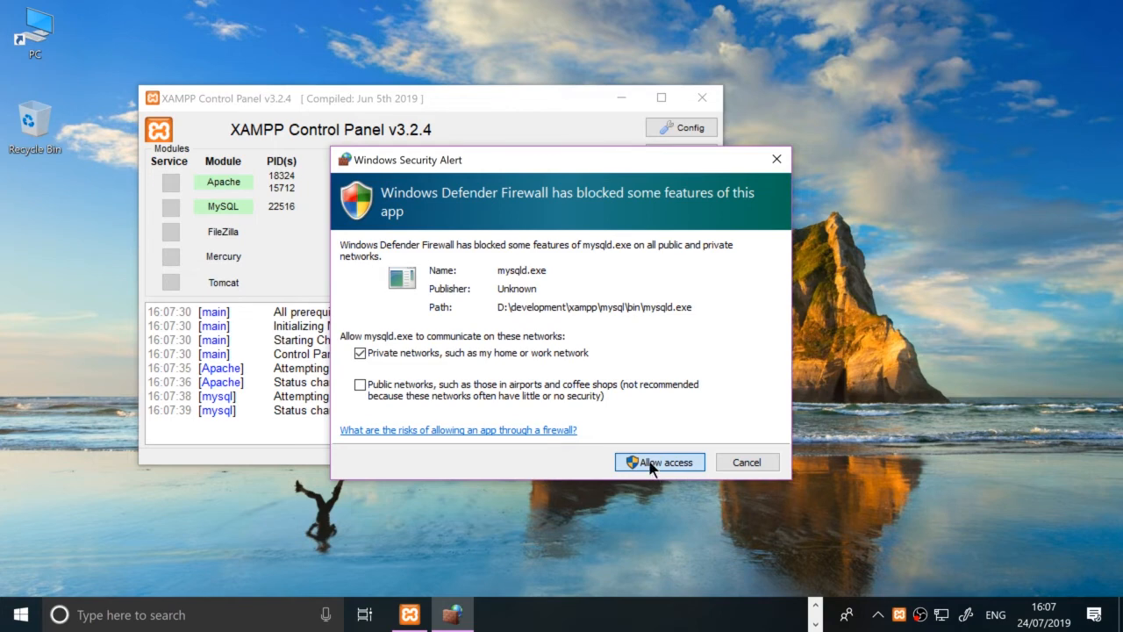
left_click(648, 462)
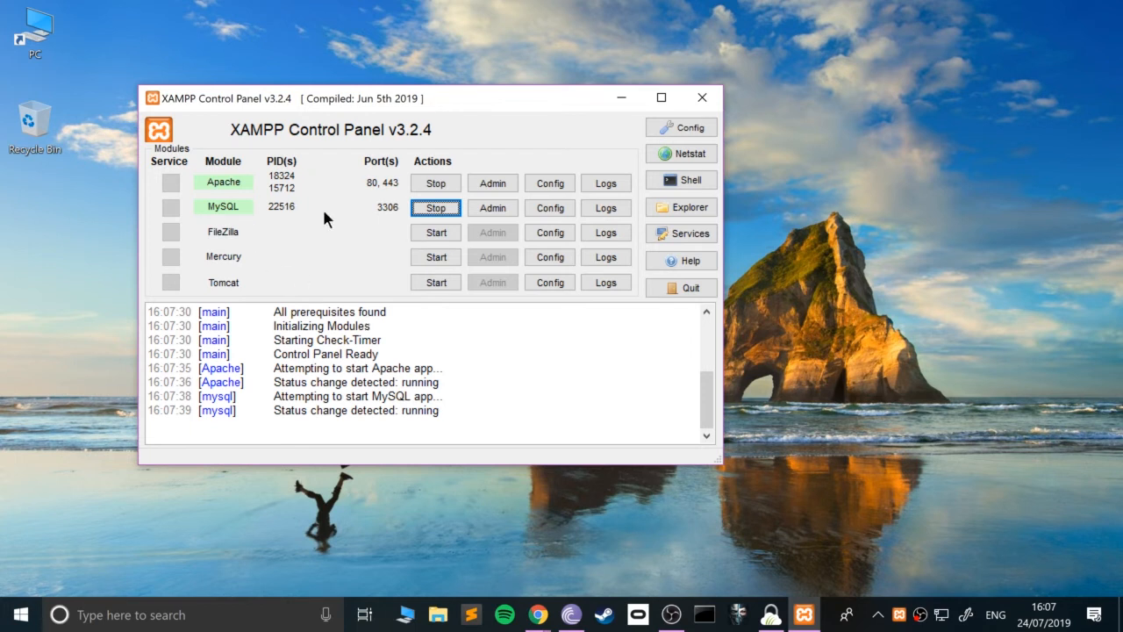
- Open the XAMPP installation folder from the XAMPP Control Panel and look through its subfolders
left_click(688, 207)
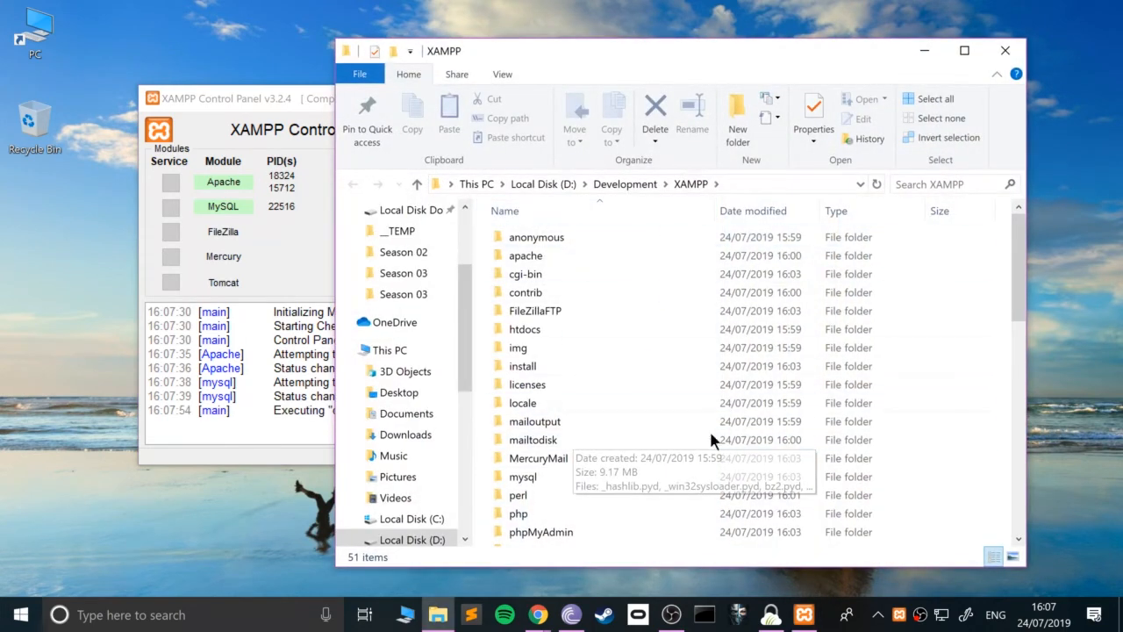
scroll(509, 376, "down", 1)
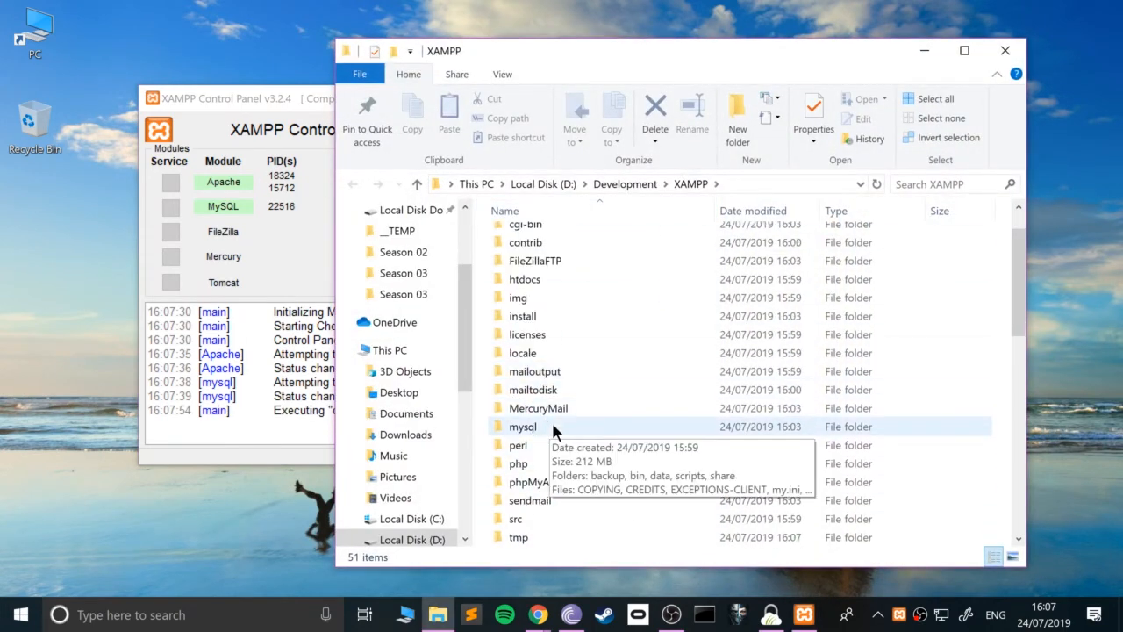
scroll(526, 280, "up", 1)
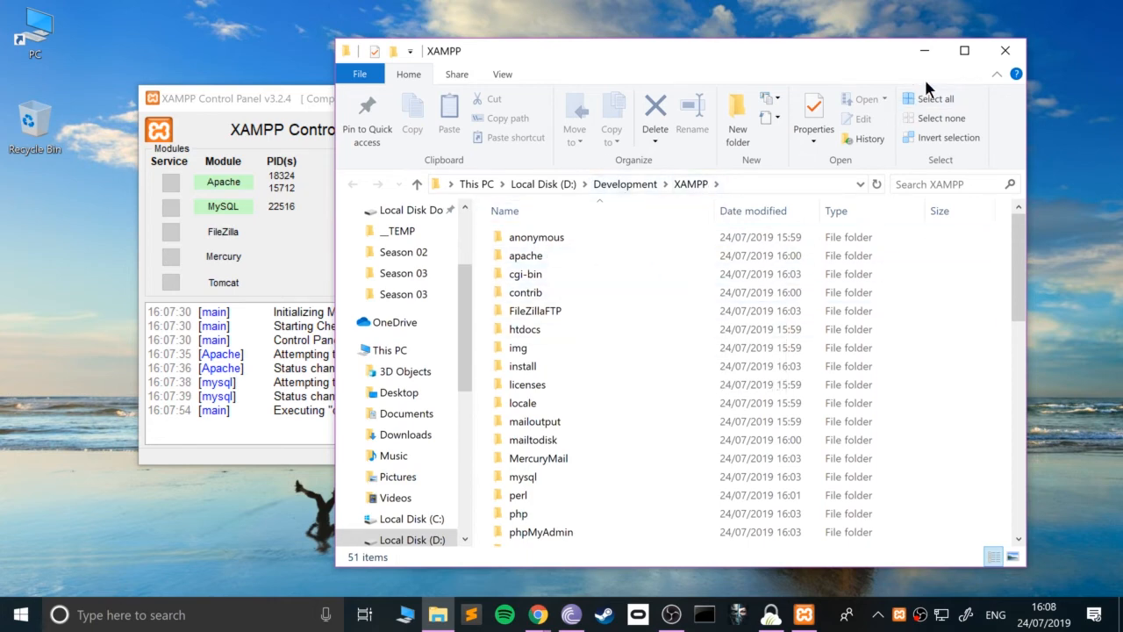
- Minimise the XAMPP folder window, then look over the Control Panel configuration and the Windows Services list without changing anything
left_click(925, 53)
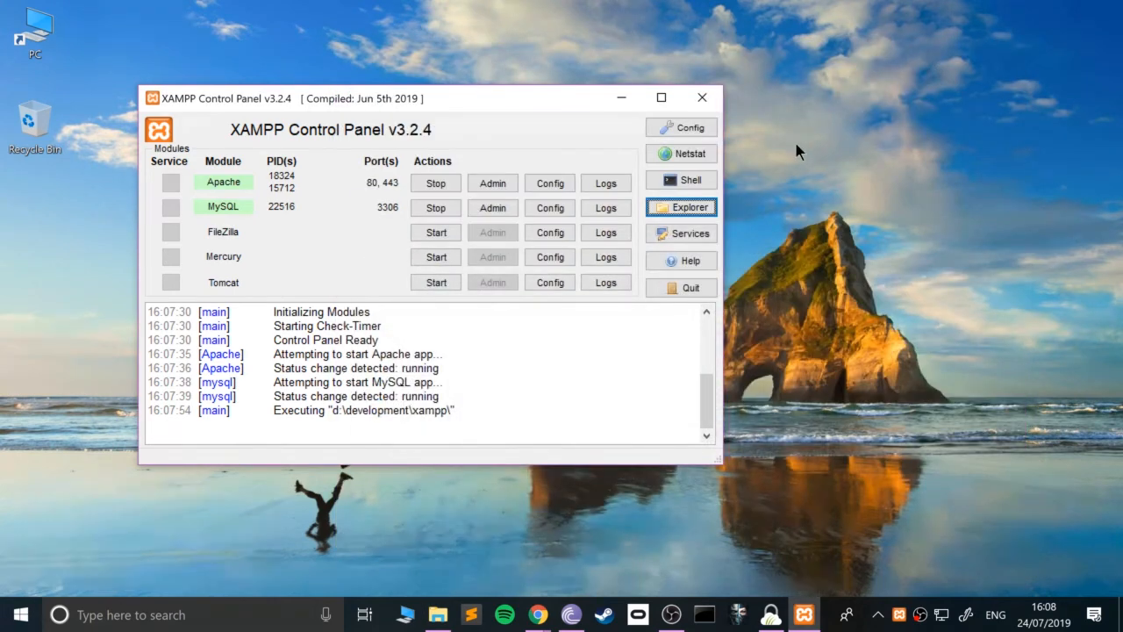
left_click(670, 127)
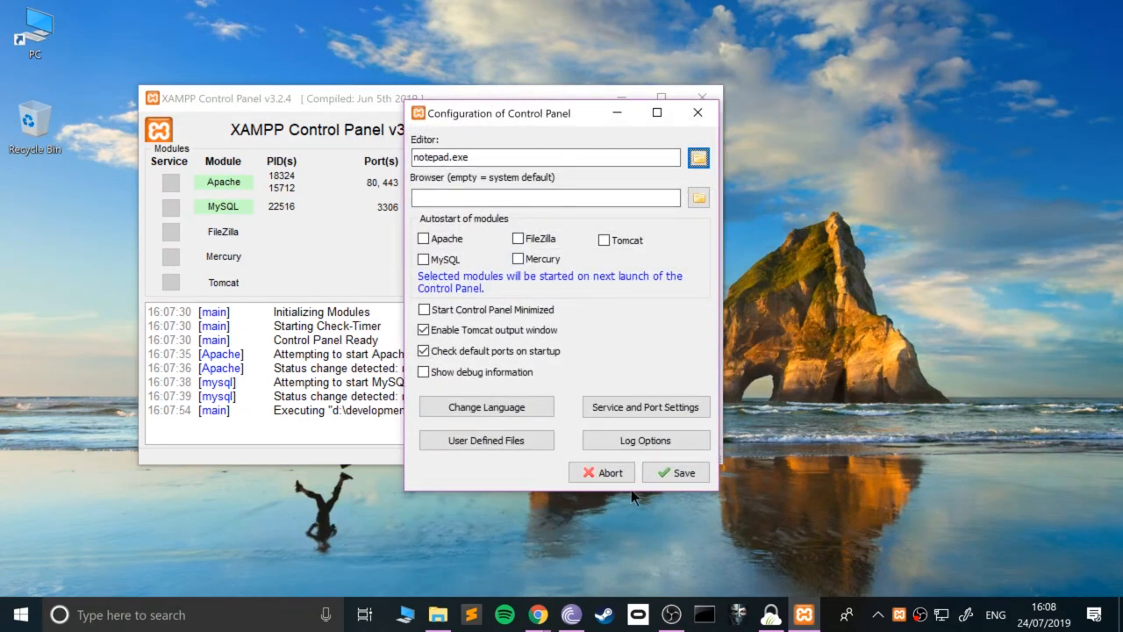
left_click(593, 474)
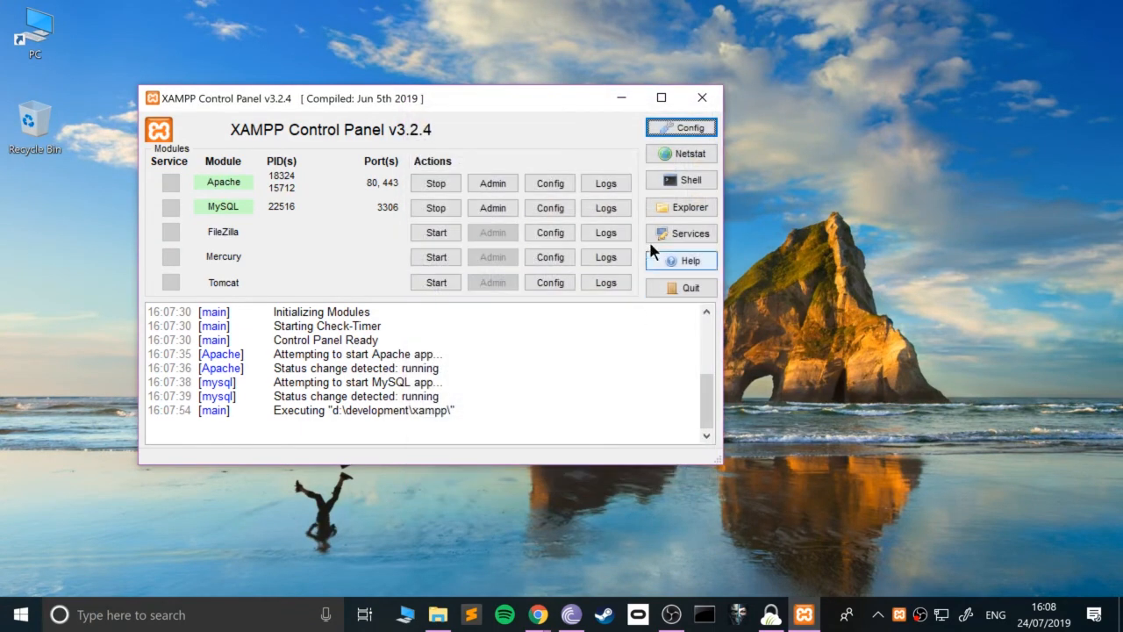
left_click(674, 232)
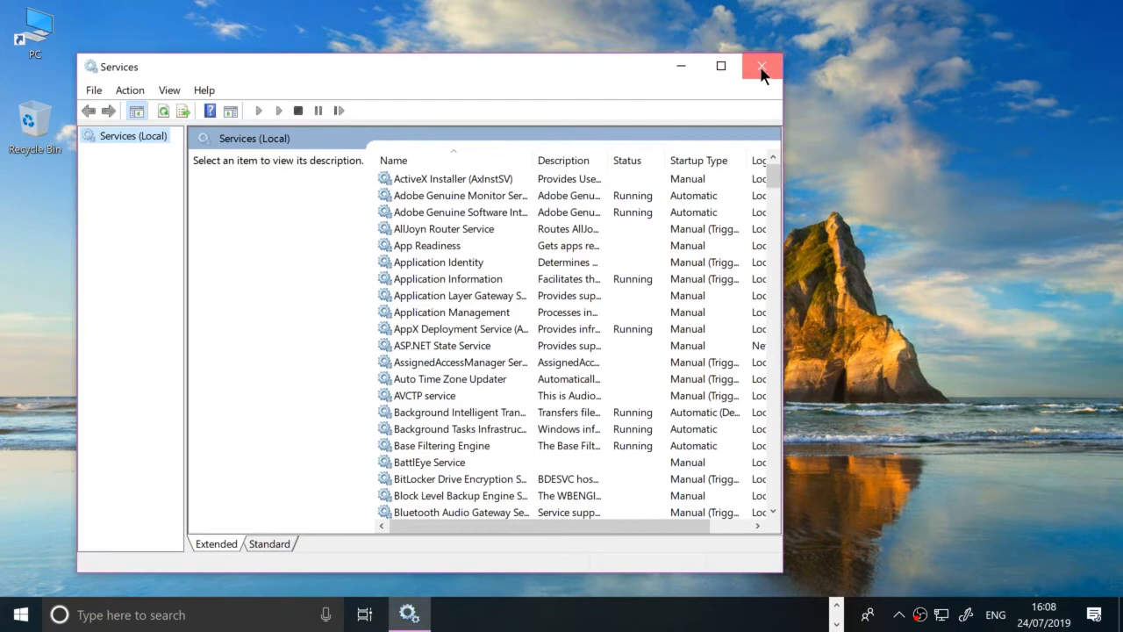
left_click(762, 68)
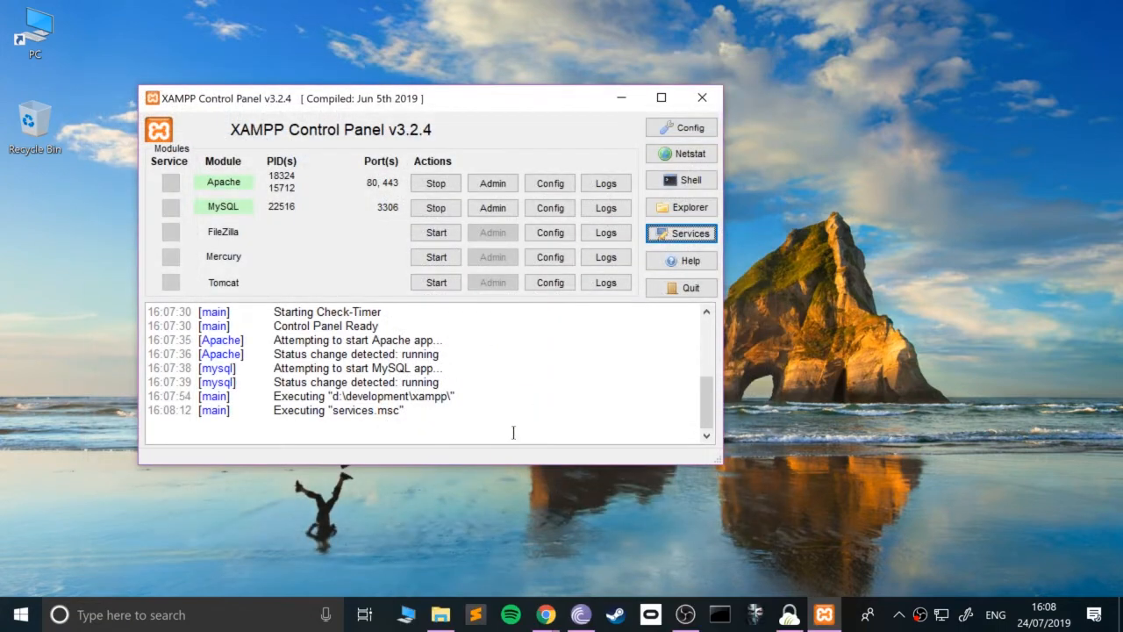
- Open localhost in a new Chrome window to check the XAMPP dashboard, and reload it
mouse_move(545, 614)
left_click(593, 561)
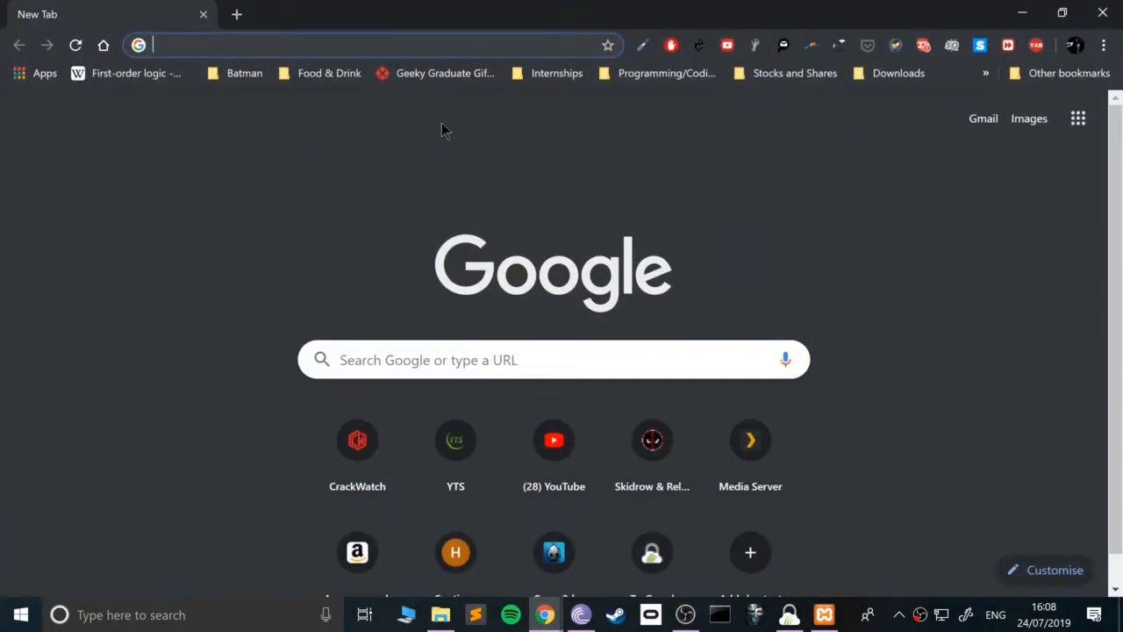
type("local")
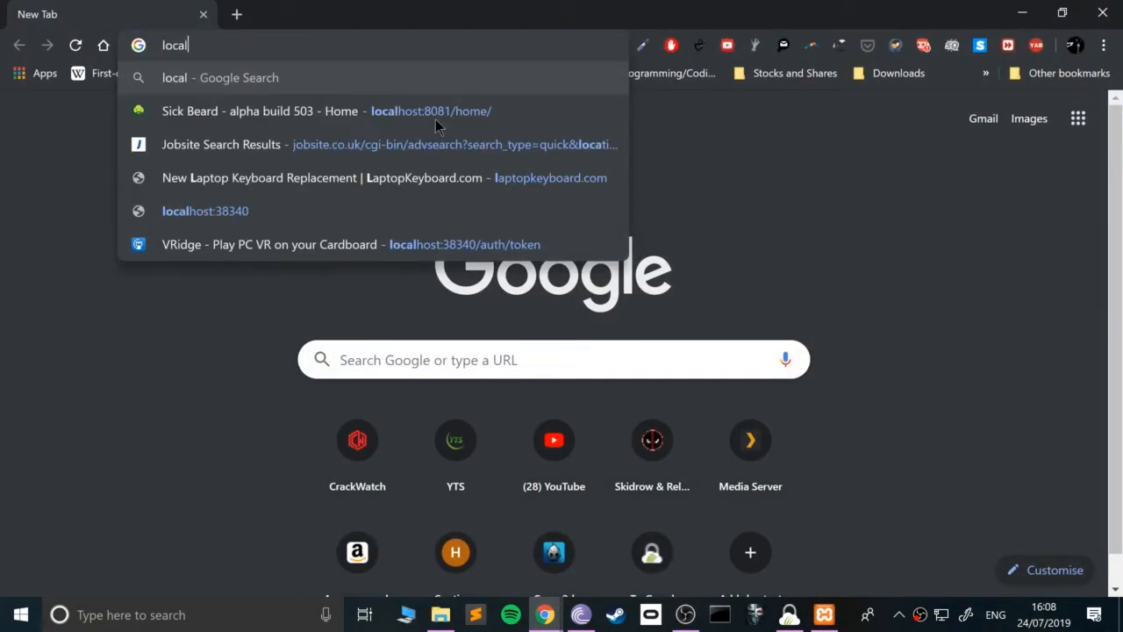
type("host")
key("Return")
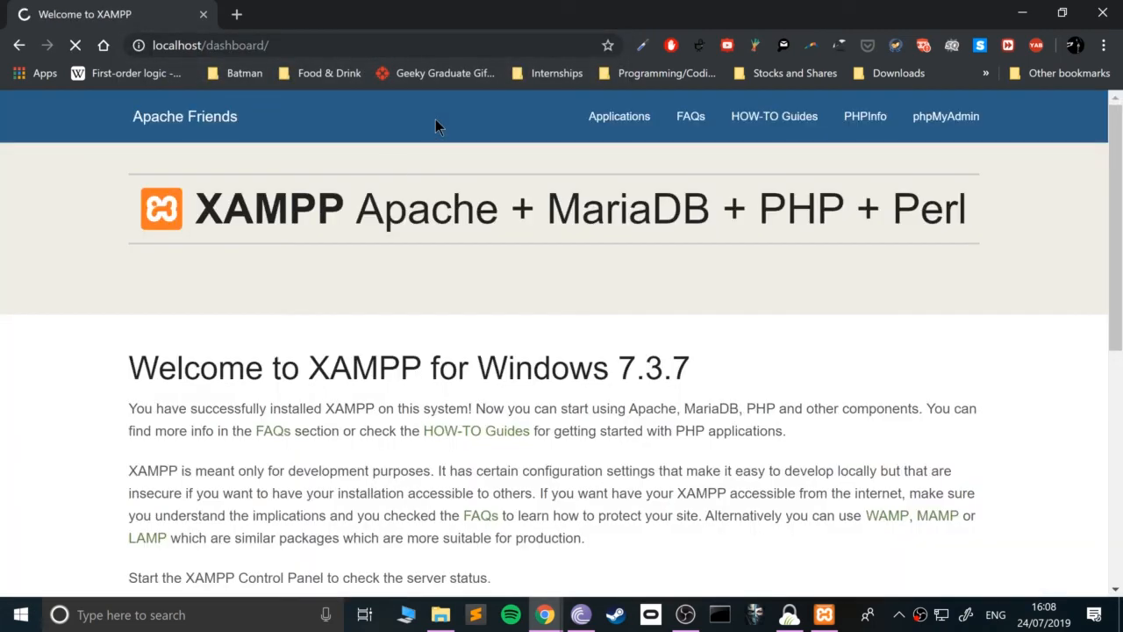
left_click(205, 45)
key("Return")
- Stop the MySQL and Apache modules in the XAMPP Control Panel, and reload localhost in Chrome to test the connection
left_click(823, 614)
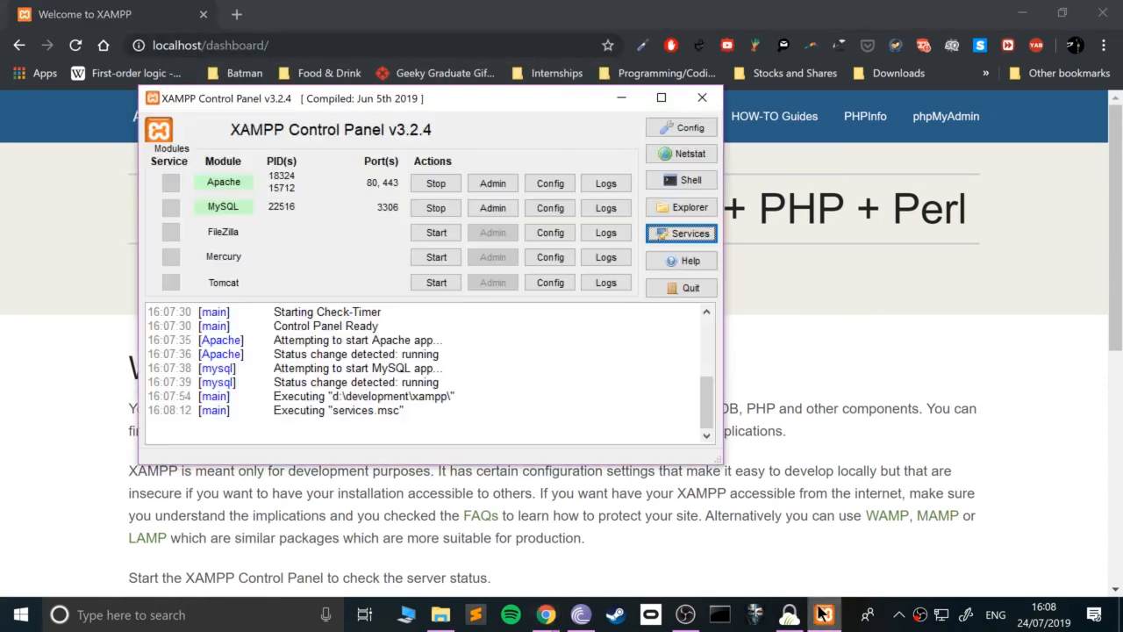
left_click(432, 207)
left_click(432, 184)
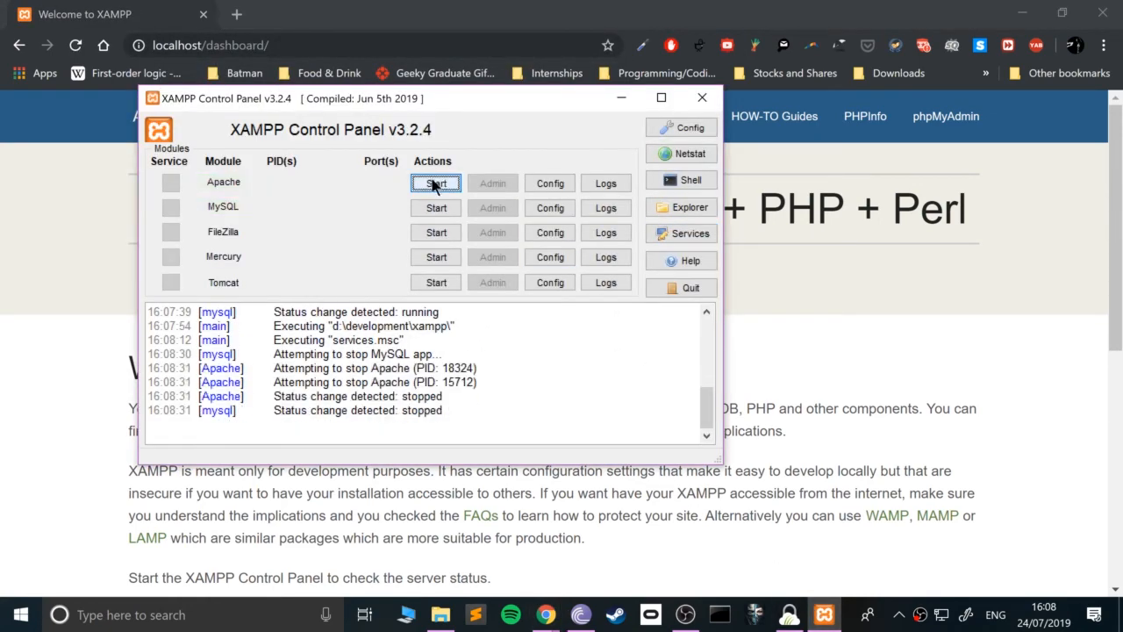
left_click(279, 44)
key("Return")
left_click_drag(215, 45, 410, 84)
key("BackSpace")
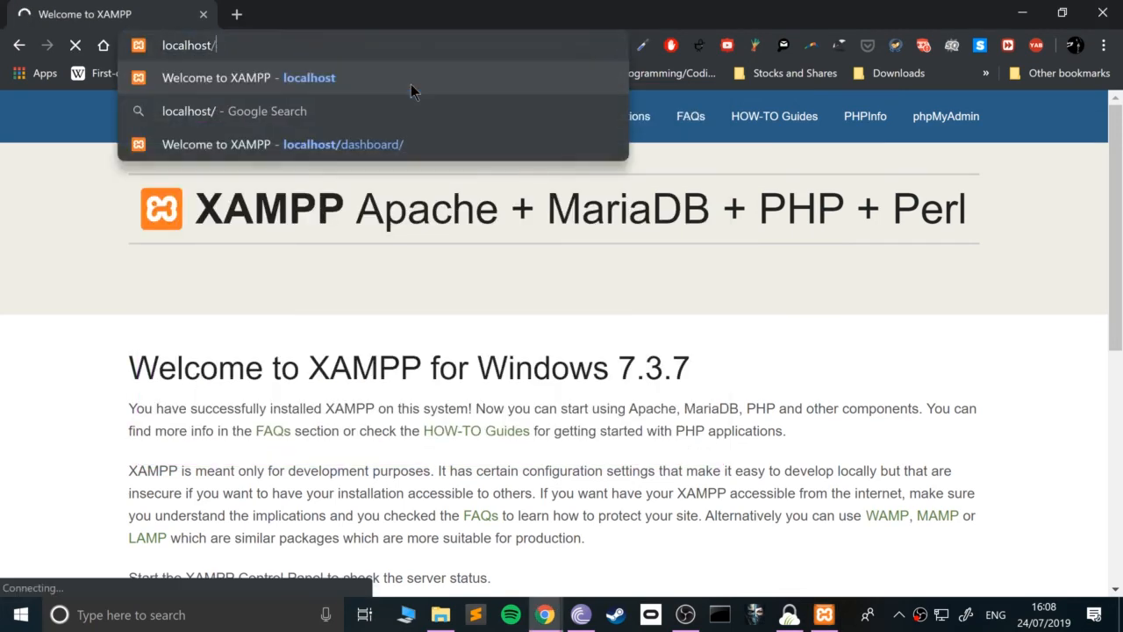
key("Return")
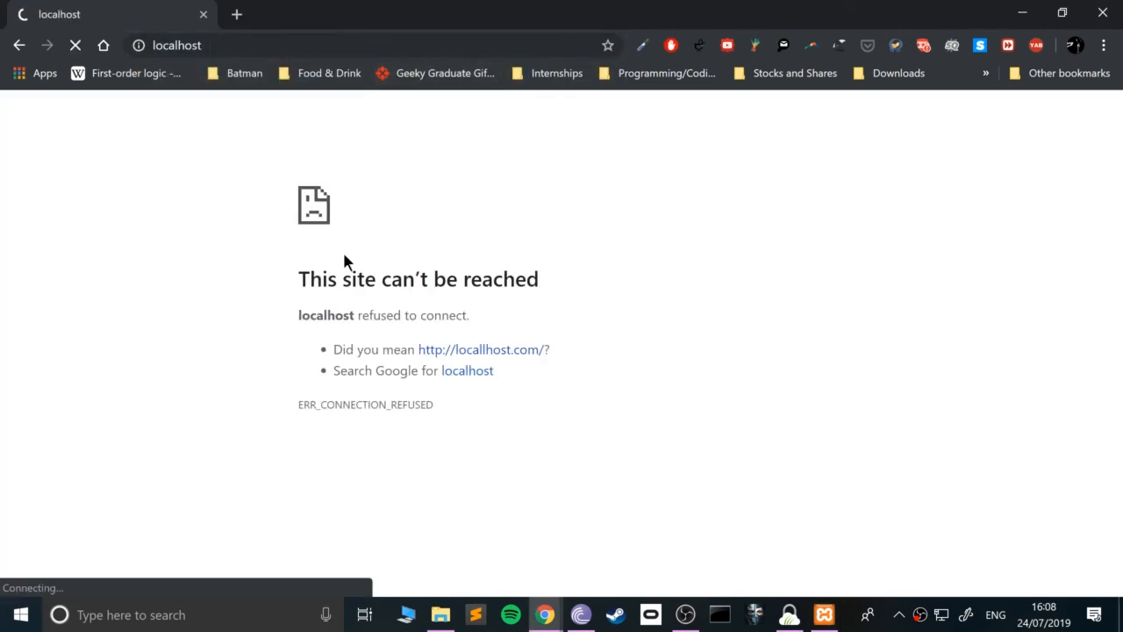
- Restart the MySQL and Apache modules in the XAMPP Control Panel, and reload localhost in Chrome
left_click(823, 614)
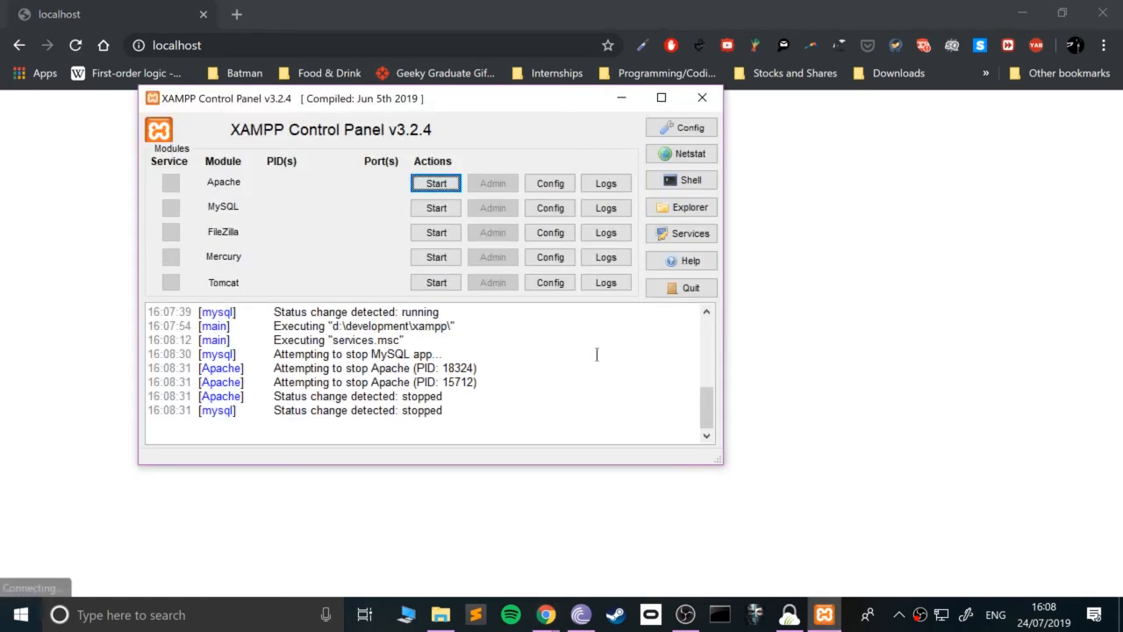
left_click(436, 208)
left_click(436, 183)
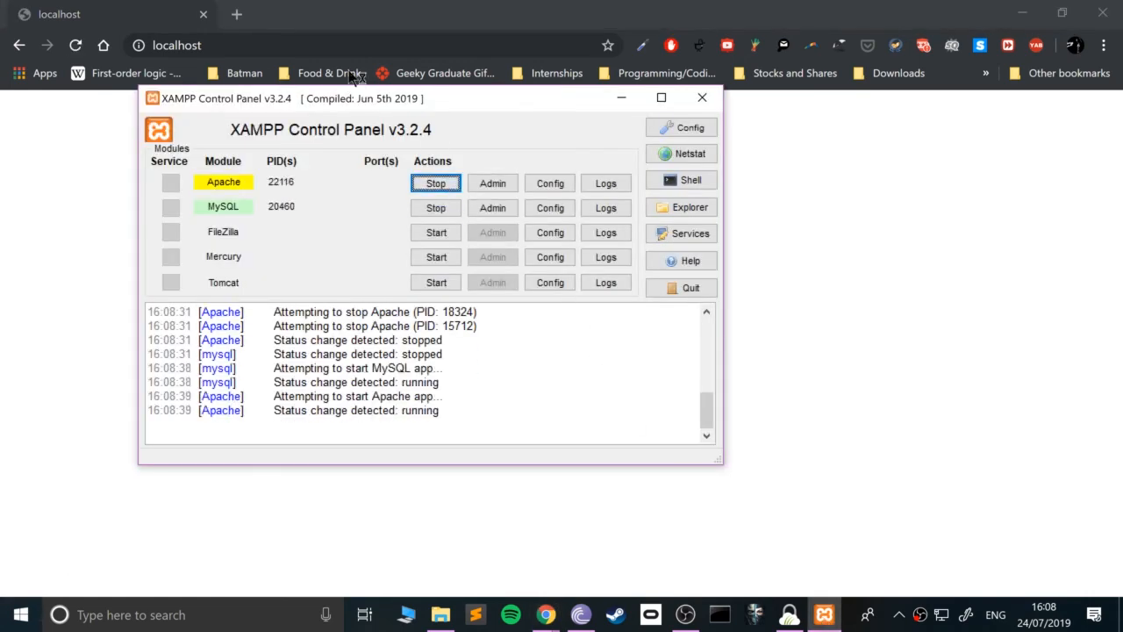
left_click(228, 44)
key("Return")
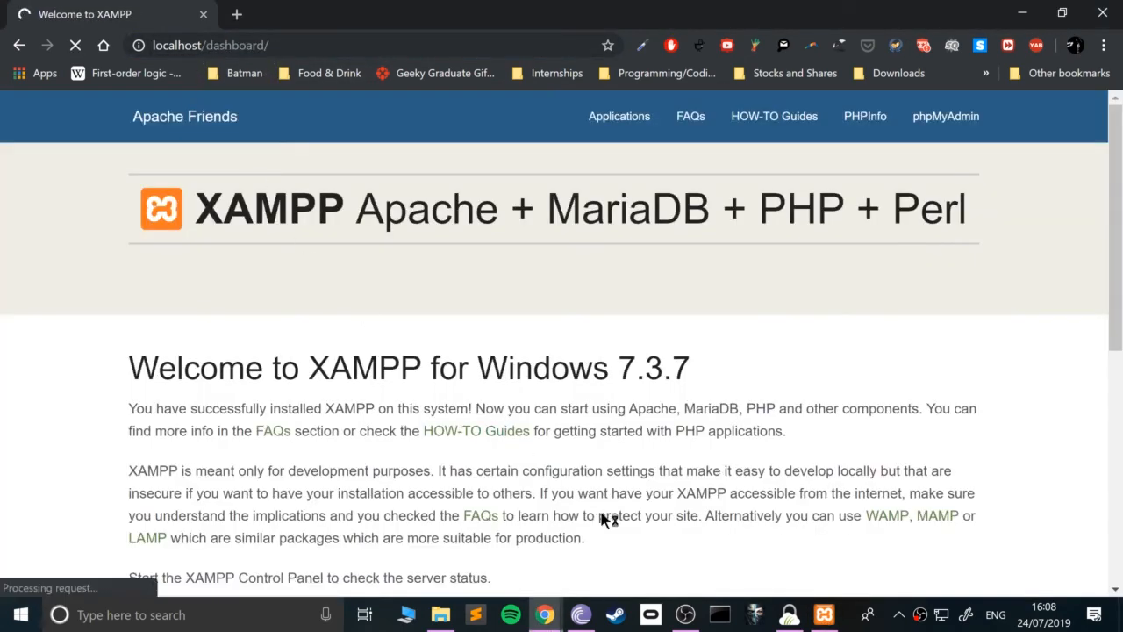
- Open the XAMPP installation folder from the Control Panel, enter htdocs, and open index.php in Brackets
left_click(824, 614)
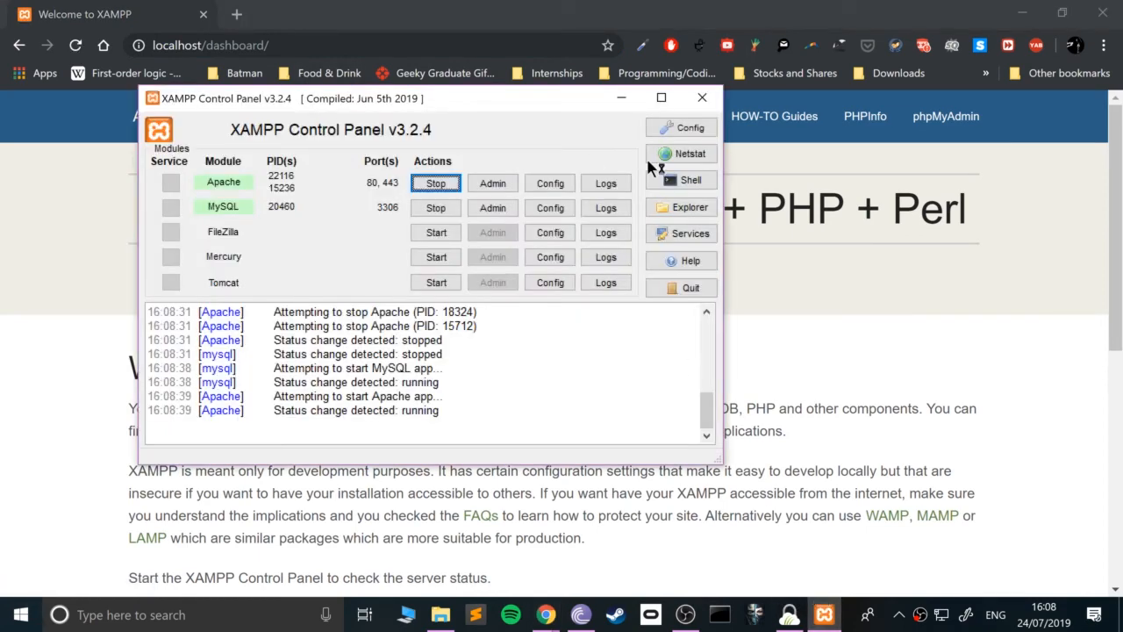
left_click(702, 208)
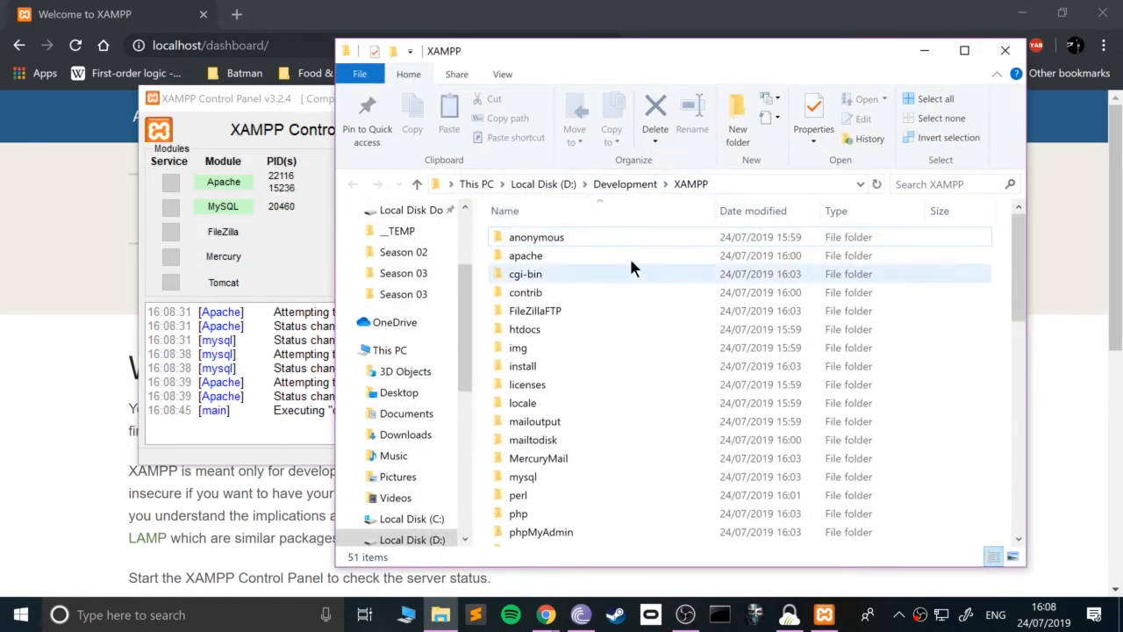
left_click(587, 237)
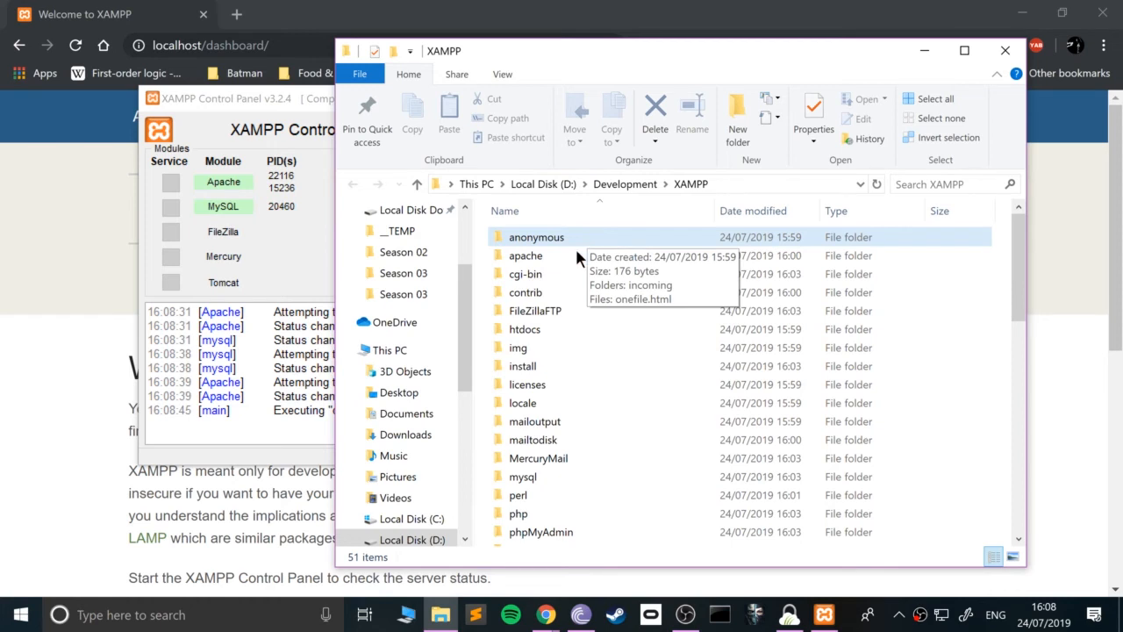
double_click(552, 329)
left_click_drag(590, 443, 530, 159)
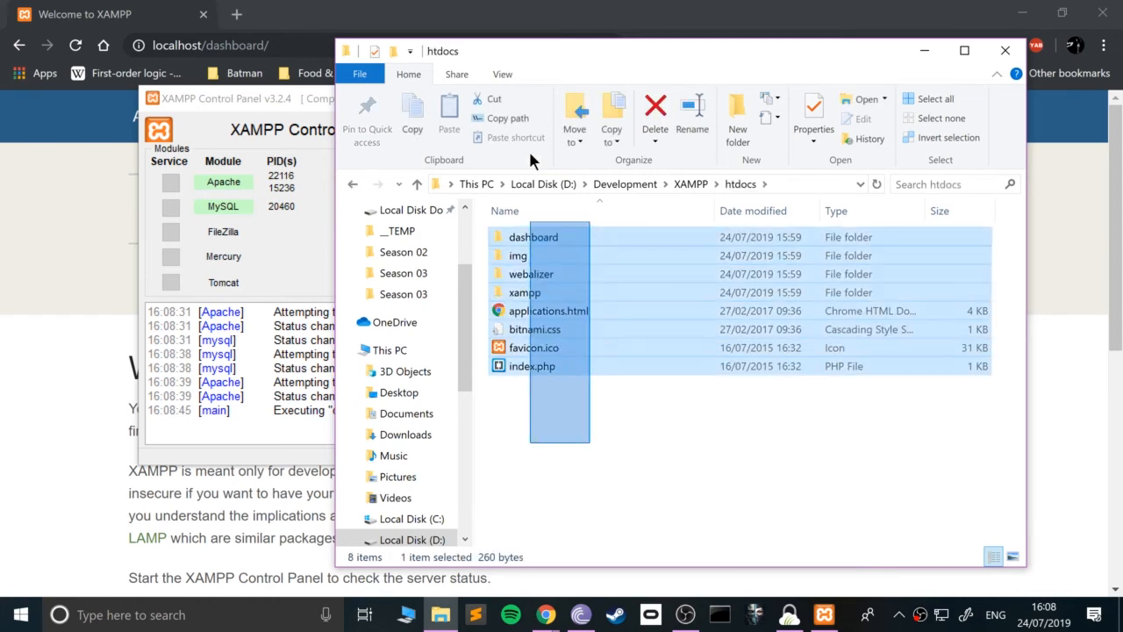
left_click(542, 390)
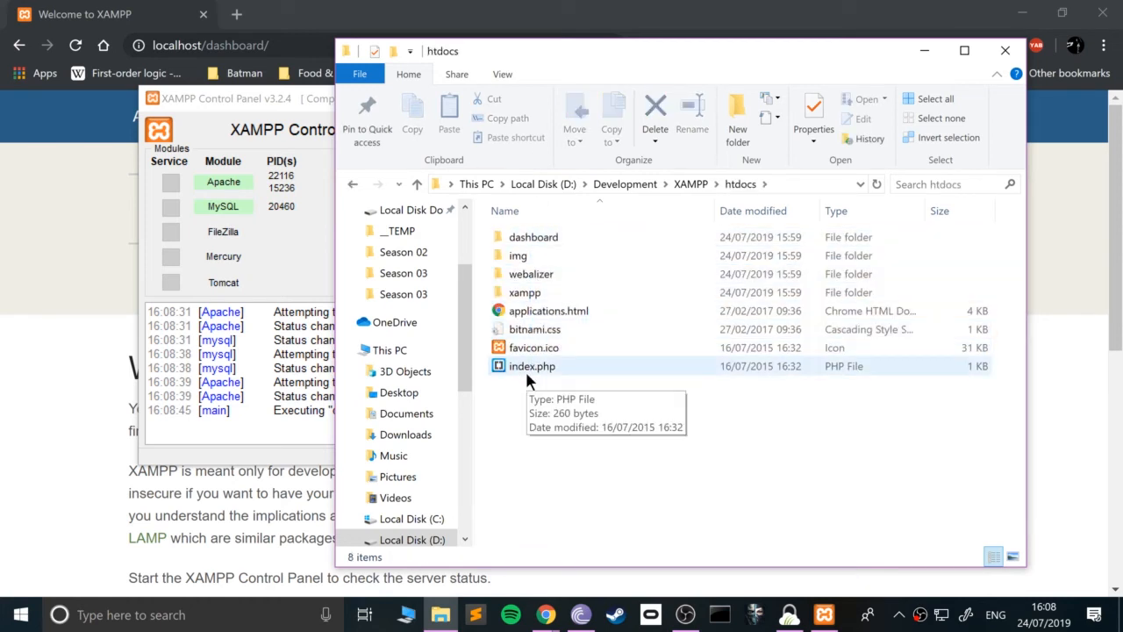
left_click(525, 369)
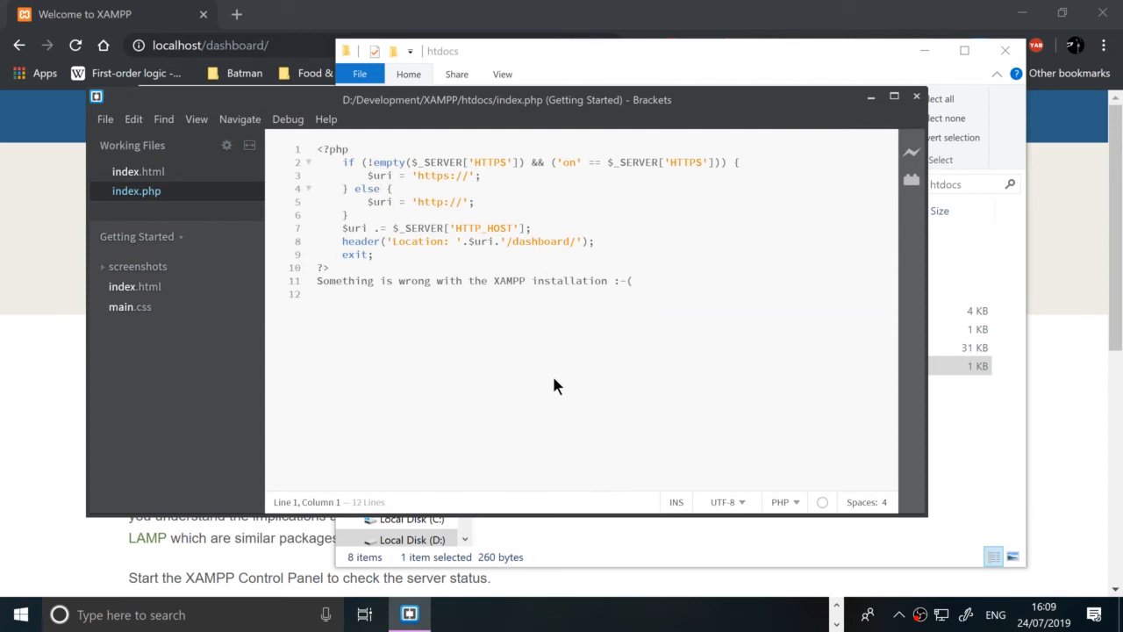
- Dismiss the Brackets health report notice, allow Node.js through the firewall on private networks, and cancel the PHP runtime error dialog
left_click(881, 149)
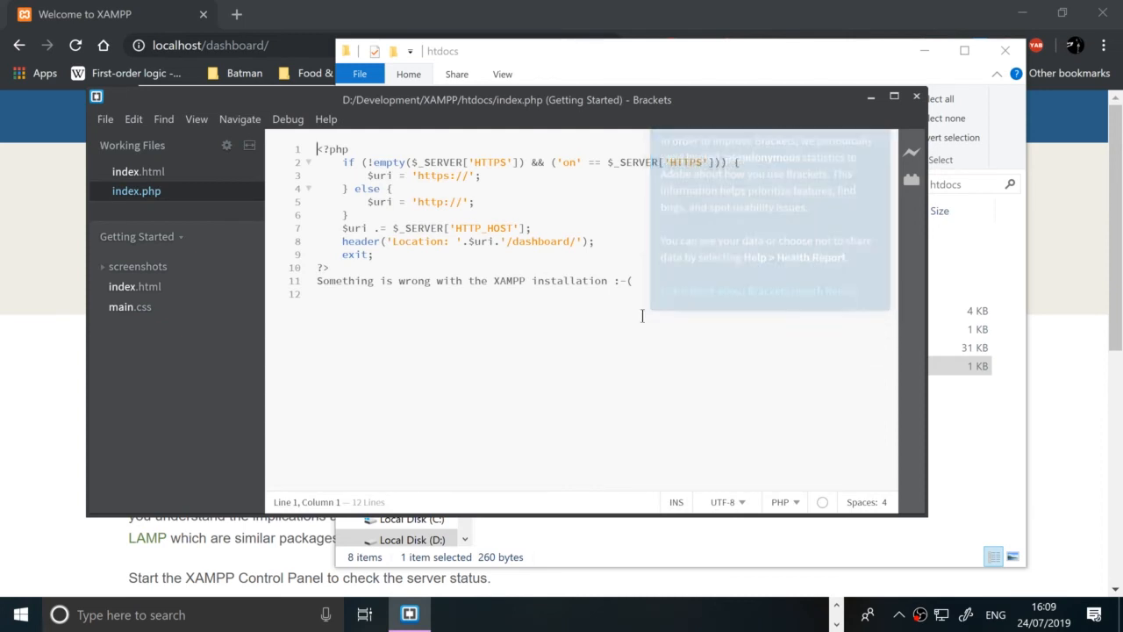
key("ctrl+a")
left_click(481, 367)
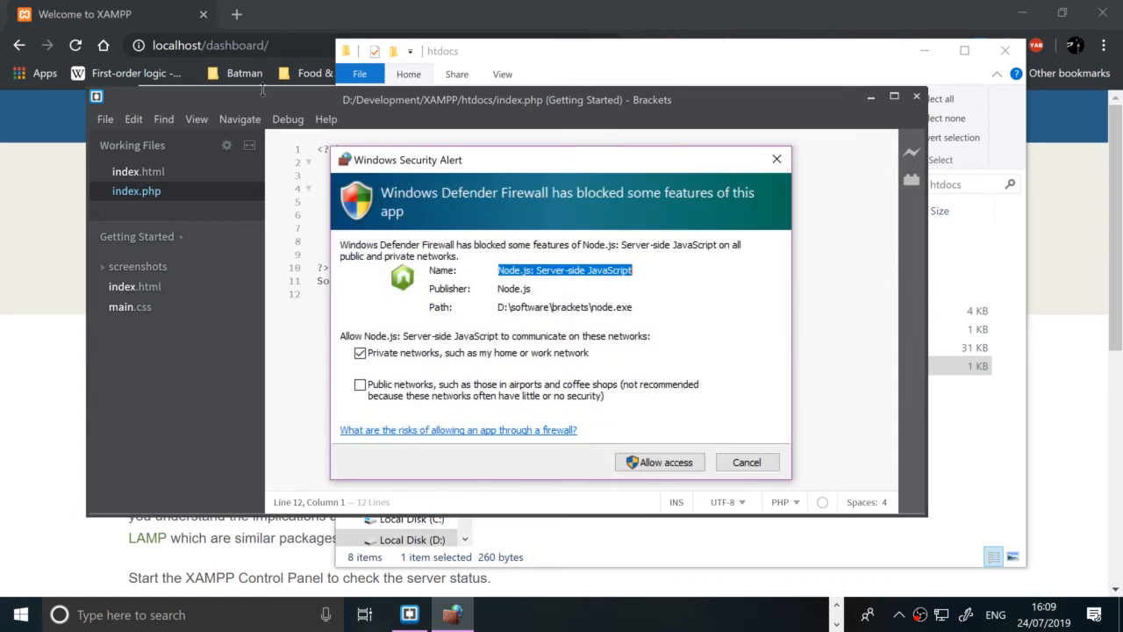
left_click(646, 457)
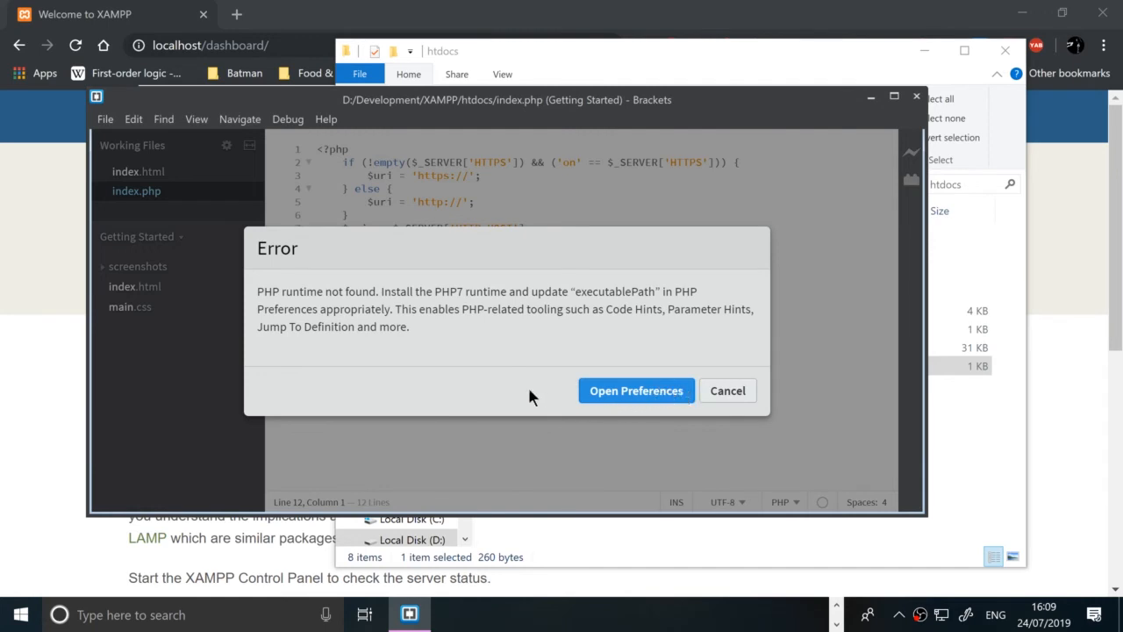
left_click(724, 396)
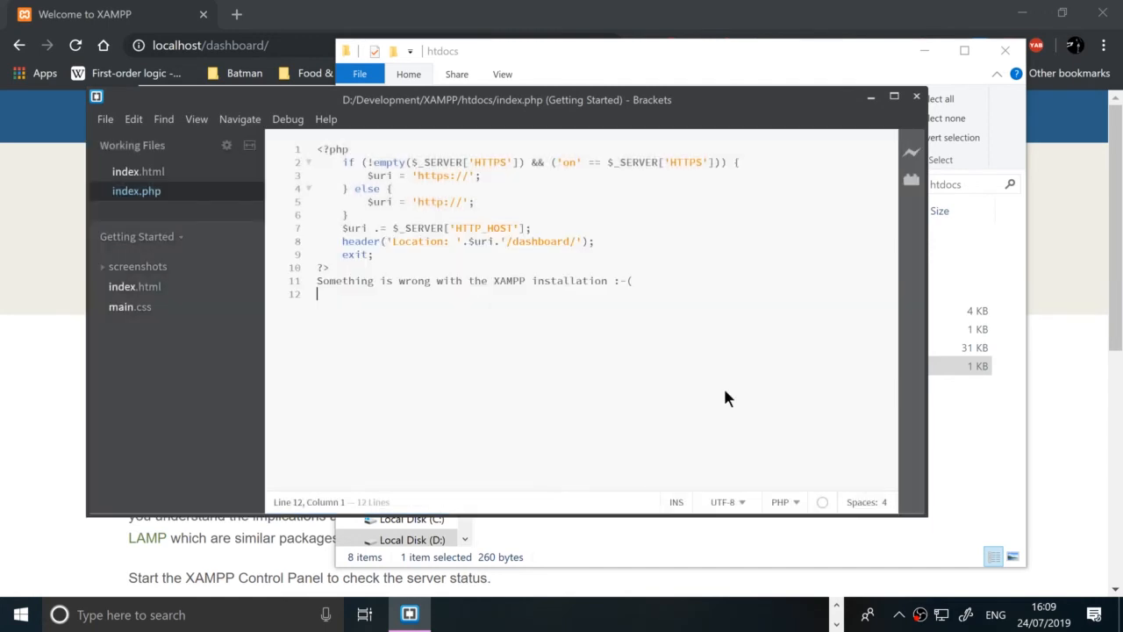
- Review the code of index.php, look through the dashboard folder's files, and return to htdocs
left_click_drag(422, 300, 268, 150)
left_click(486, 379)
left_click_drag(486, 379, 241, 178)
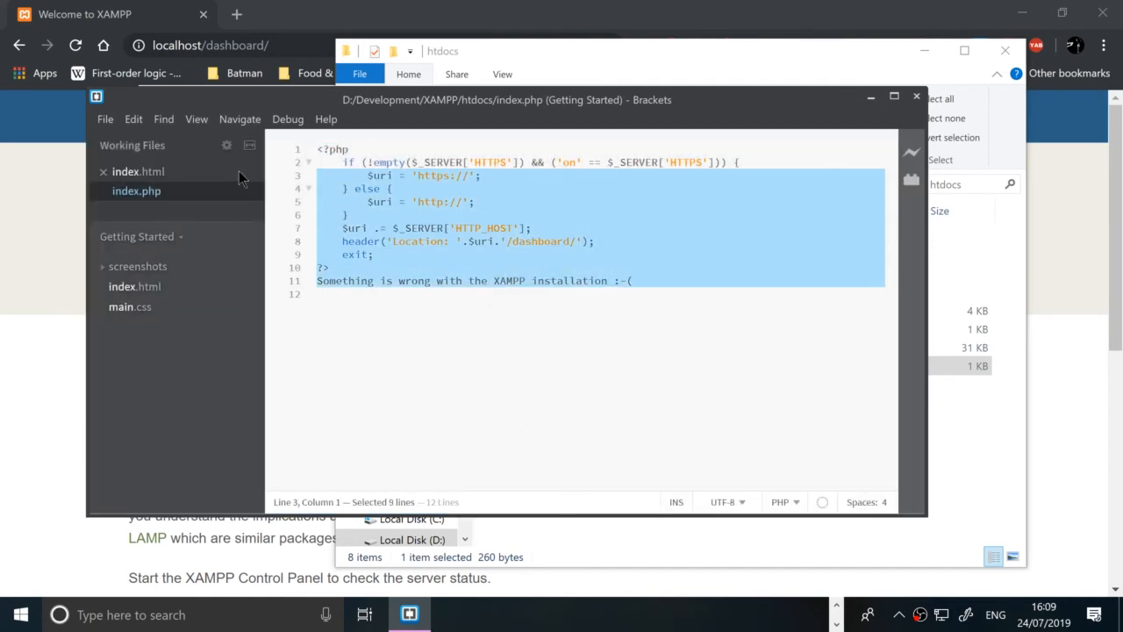
left_click(446, 305)
left_click(952, 423)
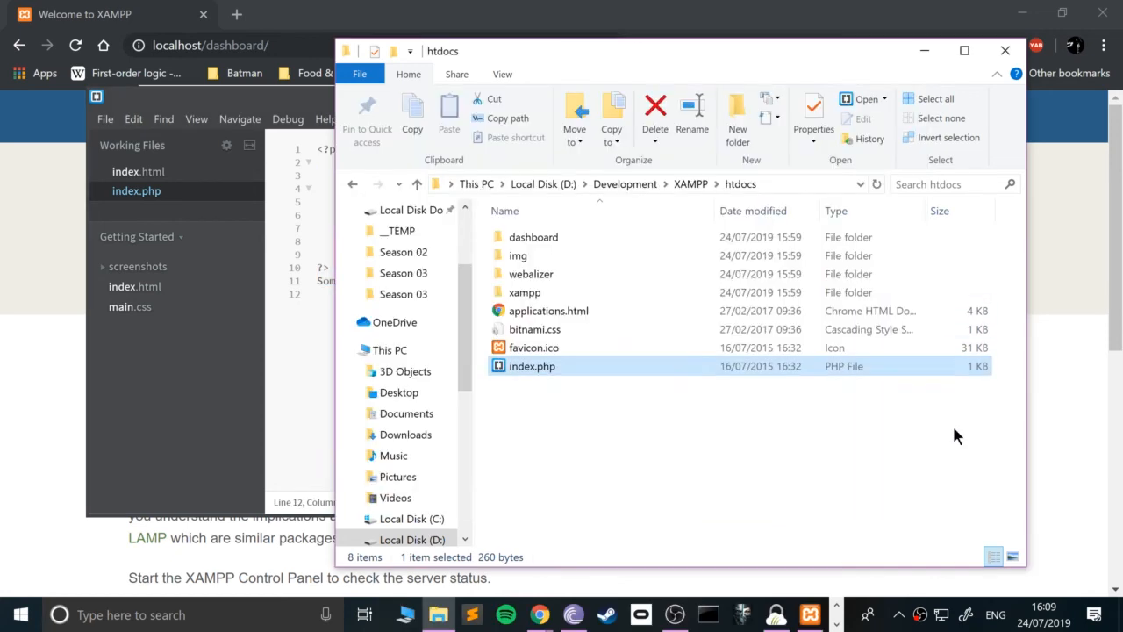
double_click(586, 229)
scroll(526, 421, "down", 4)
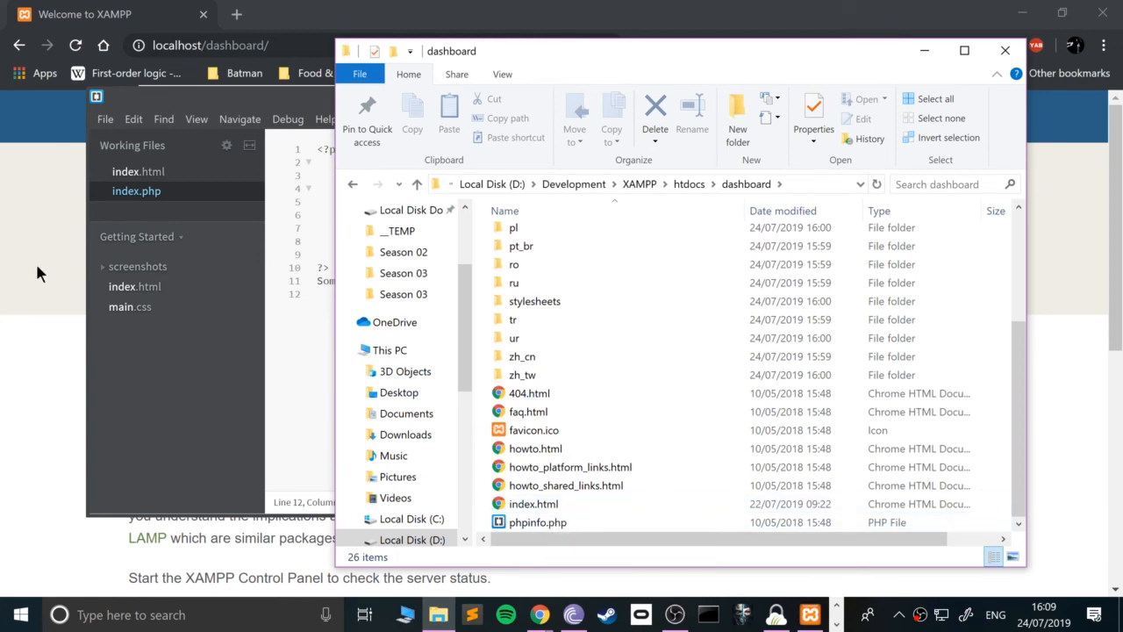
left_click(354, 183)
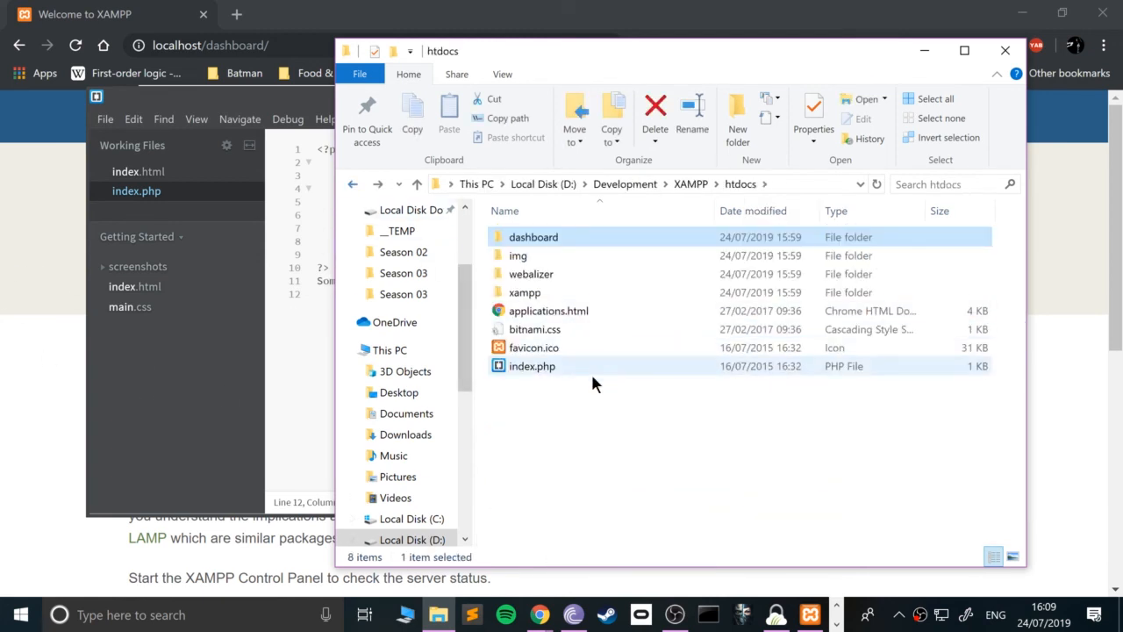
- Create a new folder in htdocs and delete the surplus New folder (2) and New folder (3)
right_click(550, 428)
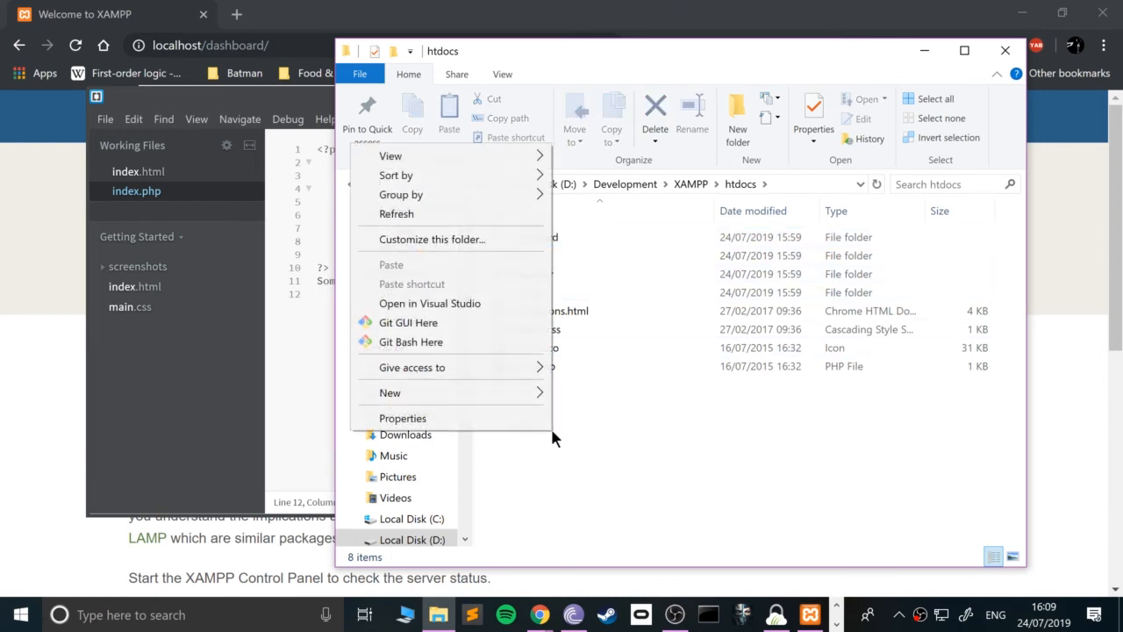
left_click(731, 133)
left_click(732, 128)
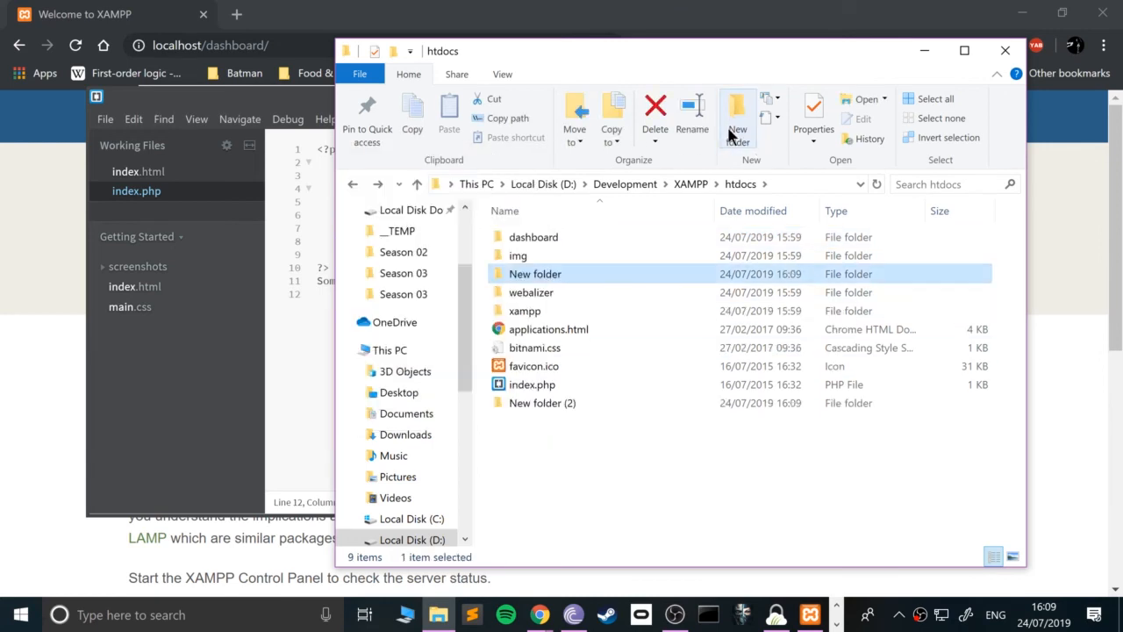
left_click(732, 127)
left_click(733, 127)
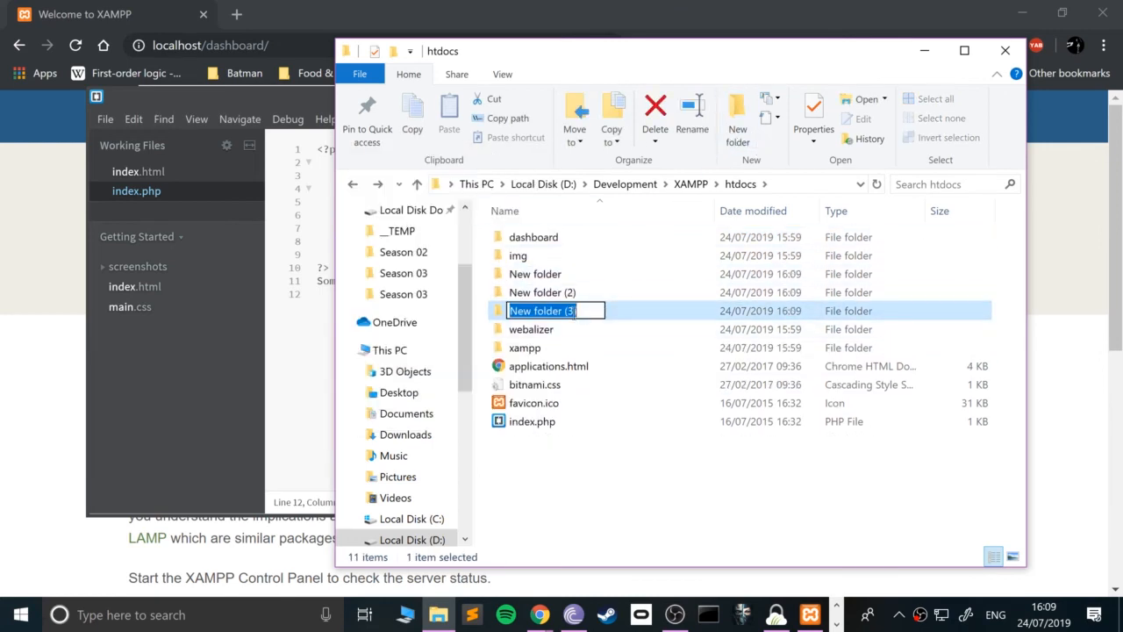
left_click(573, 296)
left_click(575, 311, "ctrl")
key("Delete")
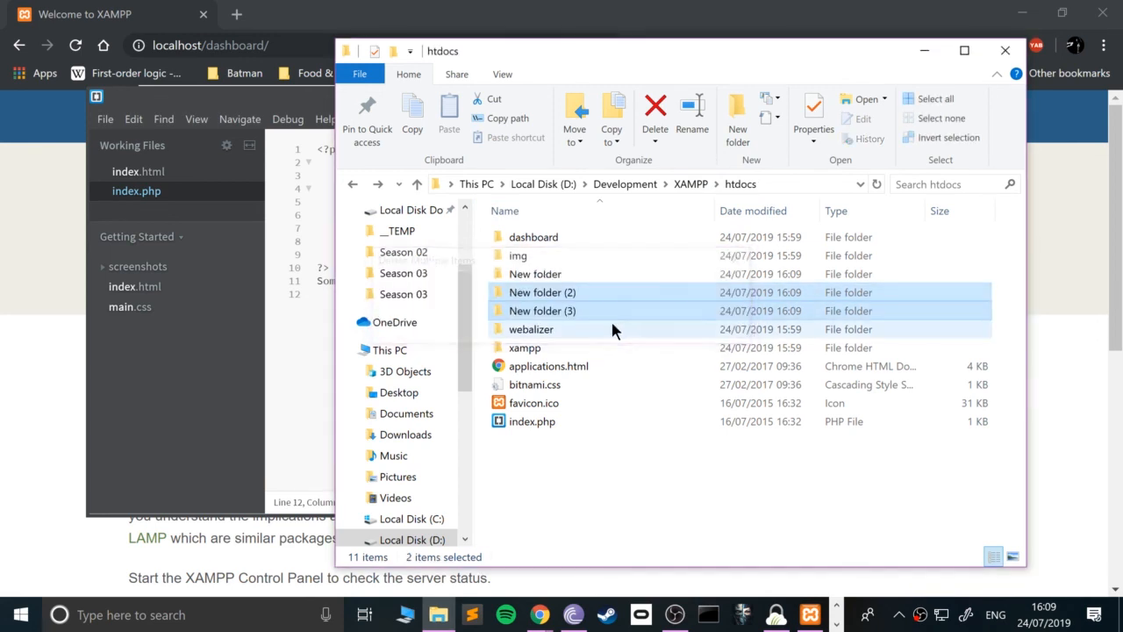
- Rename the new folder in htdocs as Tutorial
left_click(554, 272)
left_click(692, 114)
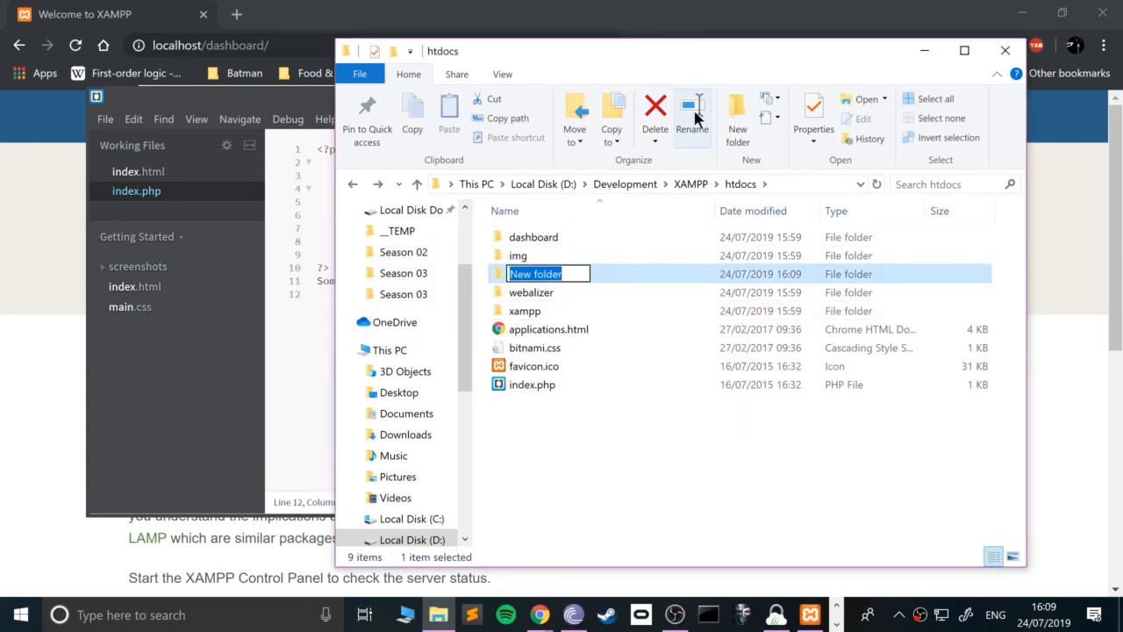
type("Tutorial")
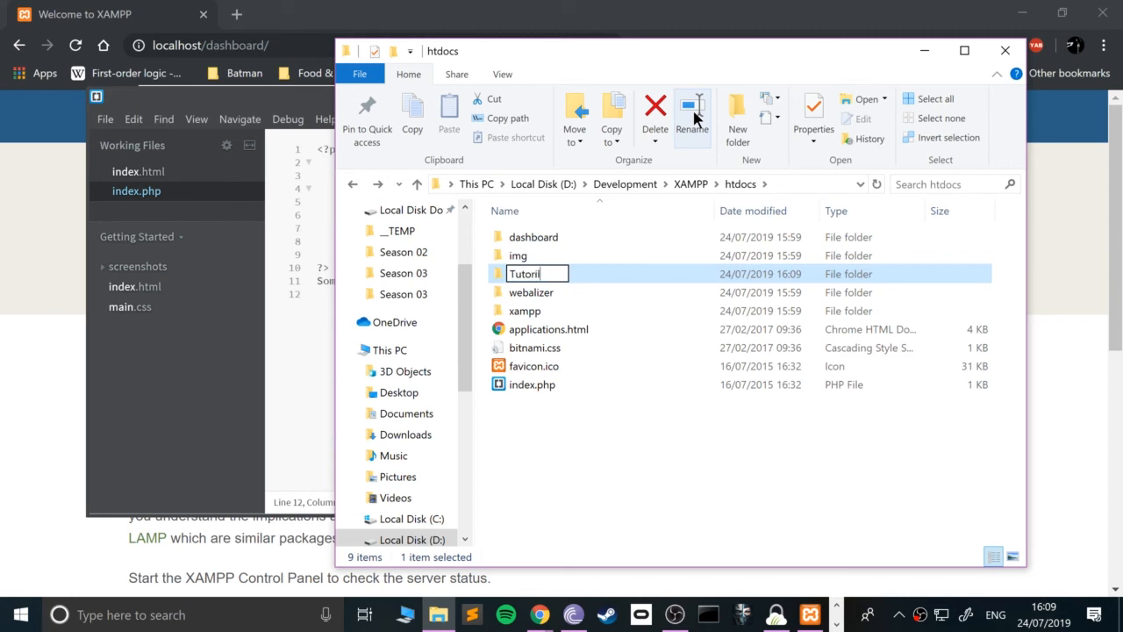
key("BackSpace")
type("l")
key("Return")
- Switch to Chrome and load localhost/Tutorial/ in place of the dashboard page
left_click(215, 45)
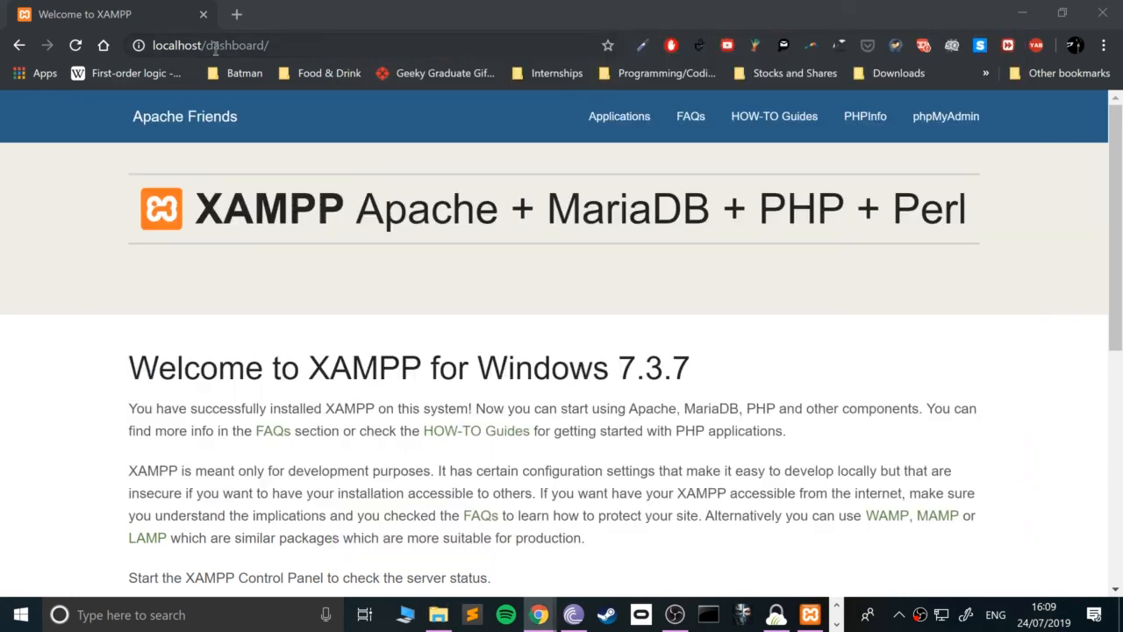
double_click(214, 48)
type("Tutro")
key("BackSpace")
key("BackSpace")
type("ori")
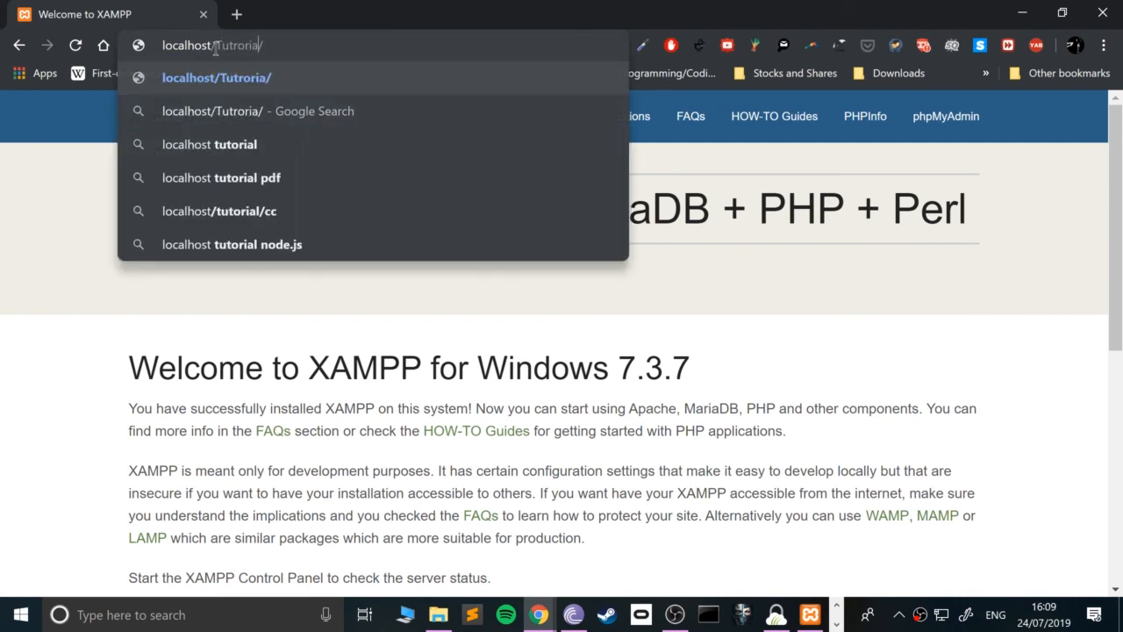
key("BackSpace")
key("BackSpace")
key("BackSpace")
type("orial")
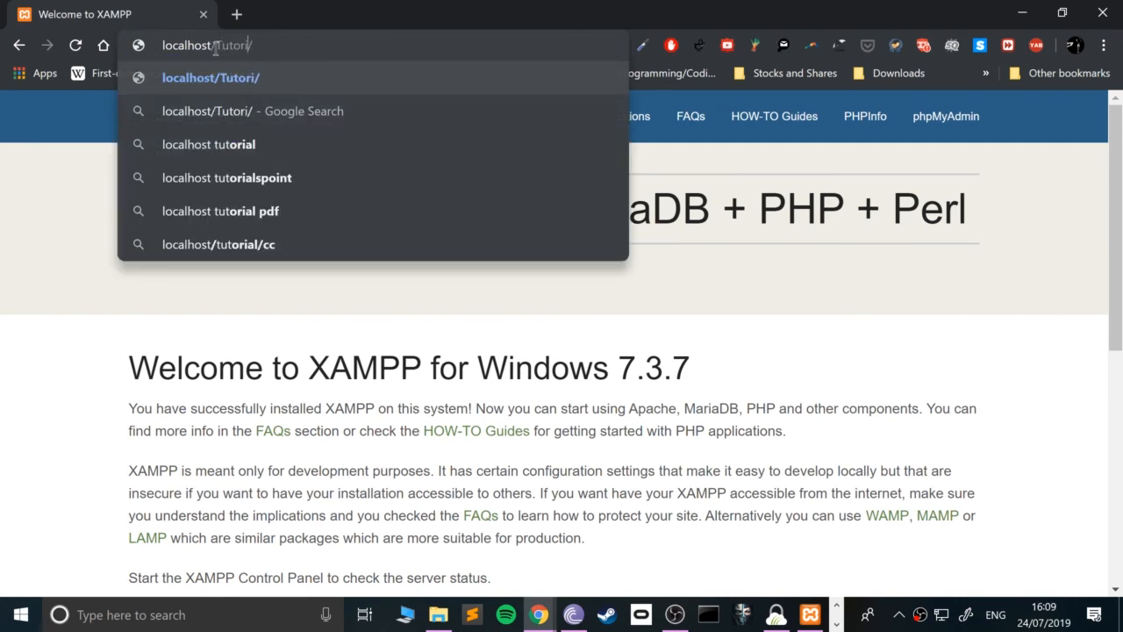
key("Return")
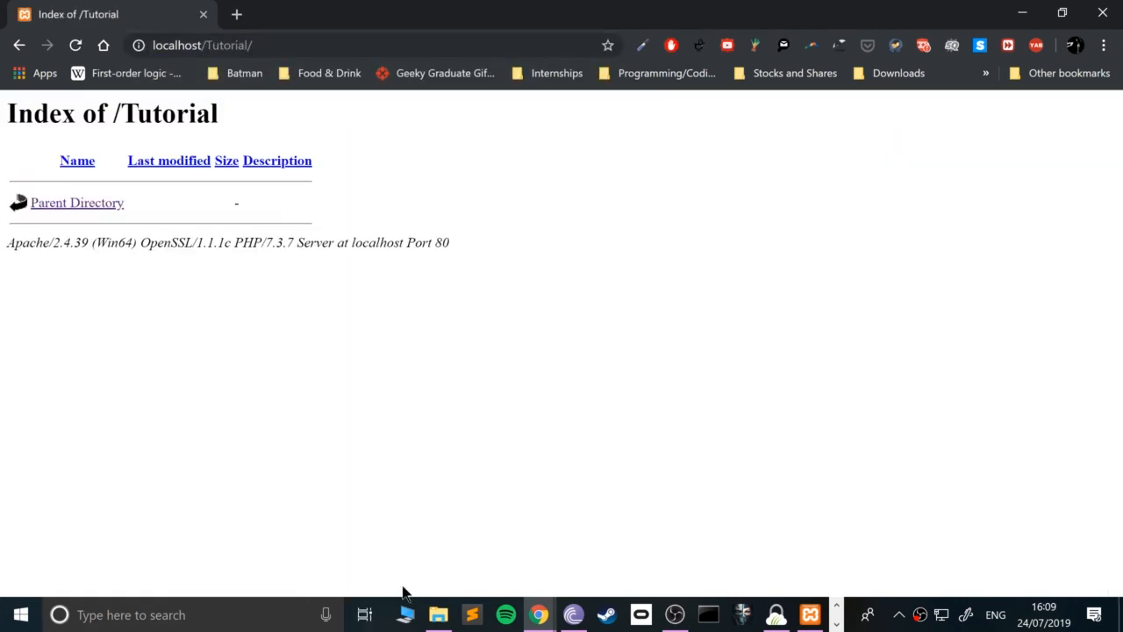
- Go up to the XAMPP folder in File Explorer and open its htdocs folder as the project in Brackets
left_click(438, 614)
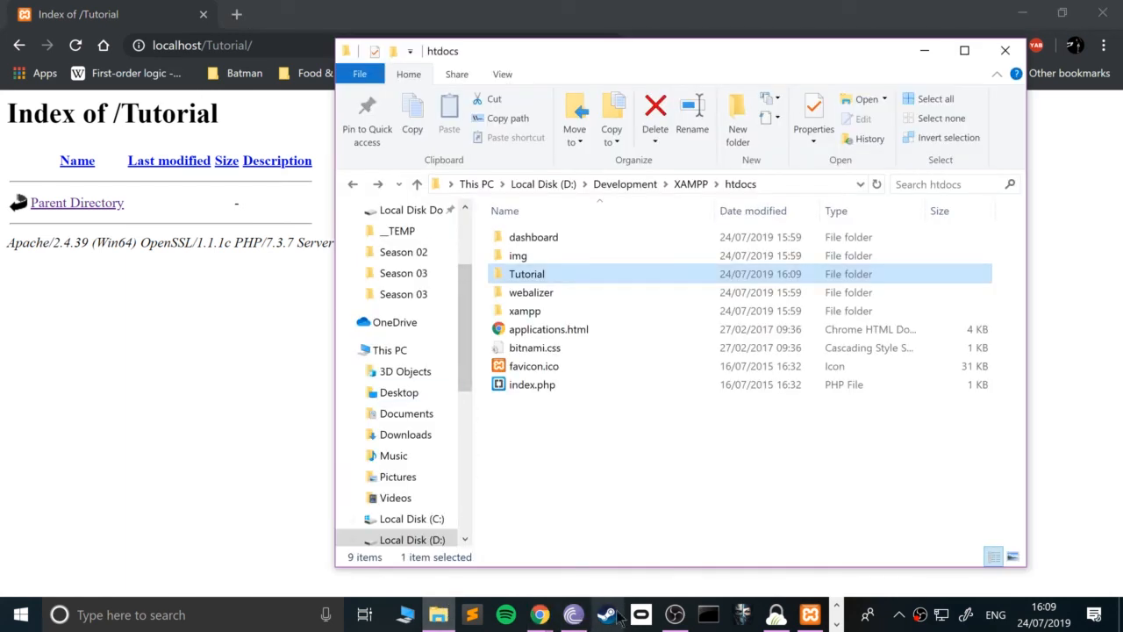
left_click(838, 625)
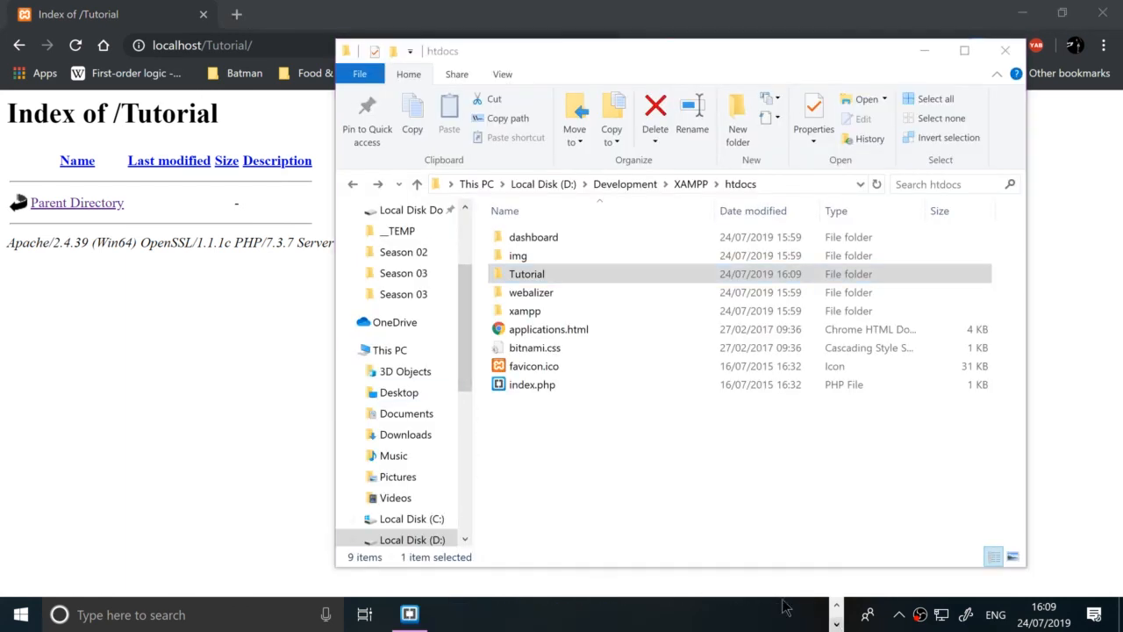
left_click(409, 614)
left_click(957, 500)
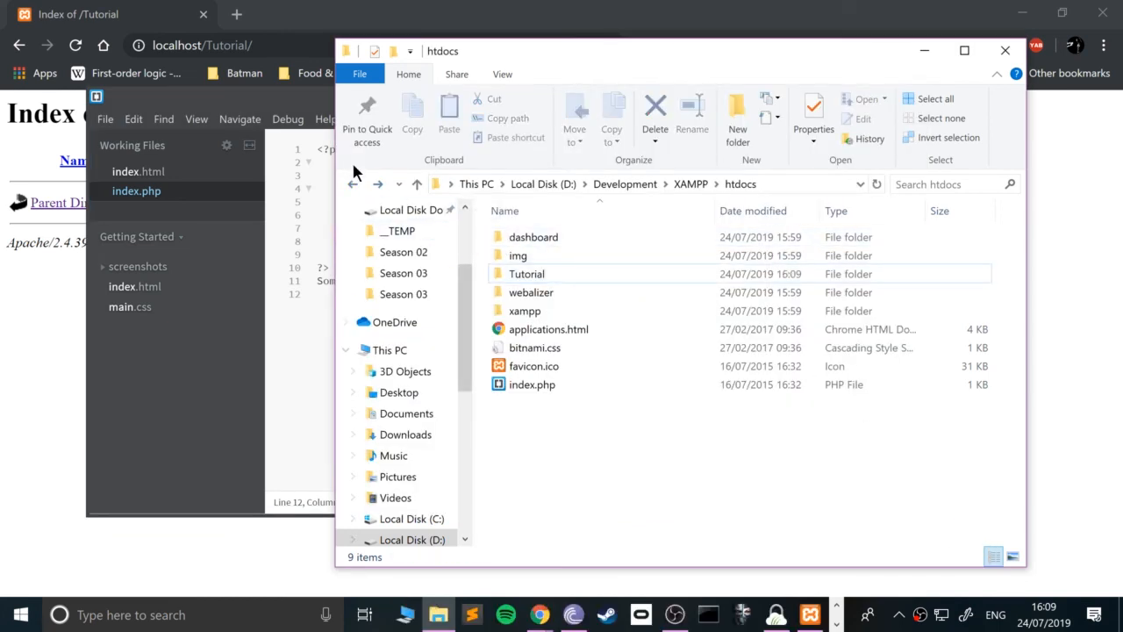
left_click(352, 184)
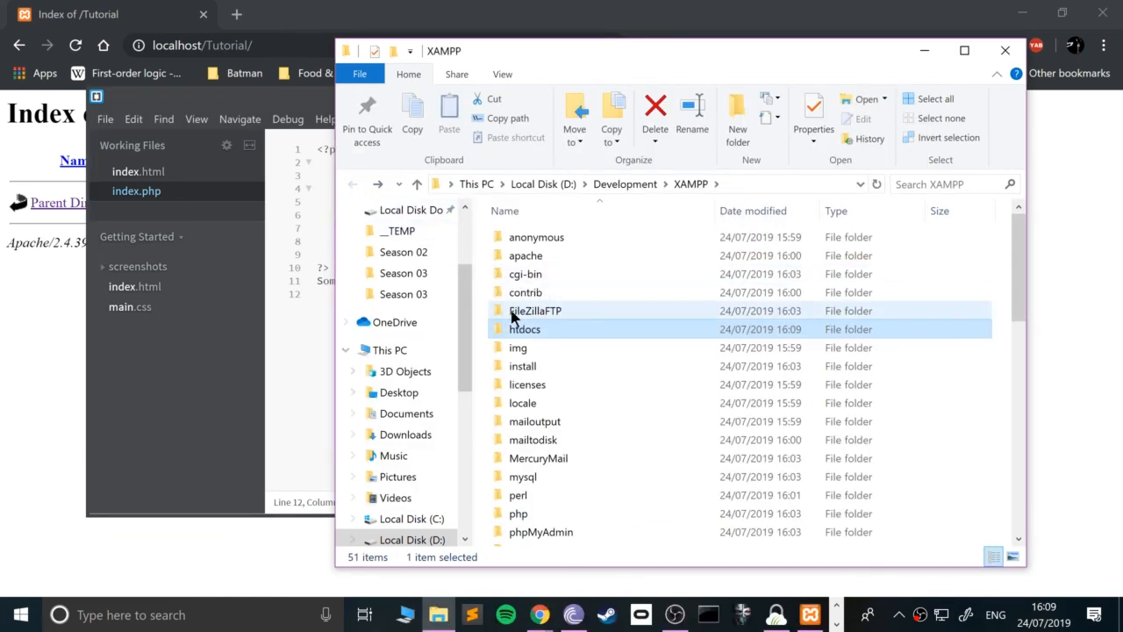
mouse_move(517, 328)
left_mouse_down()
mouse_move(254, 312)
mouse_move(484, 391)
mouse_move(531, 328)
left_mouse_up()
left_click(148, 115)
left_click(107, 120)
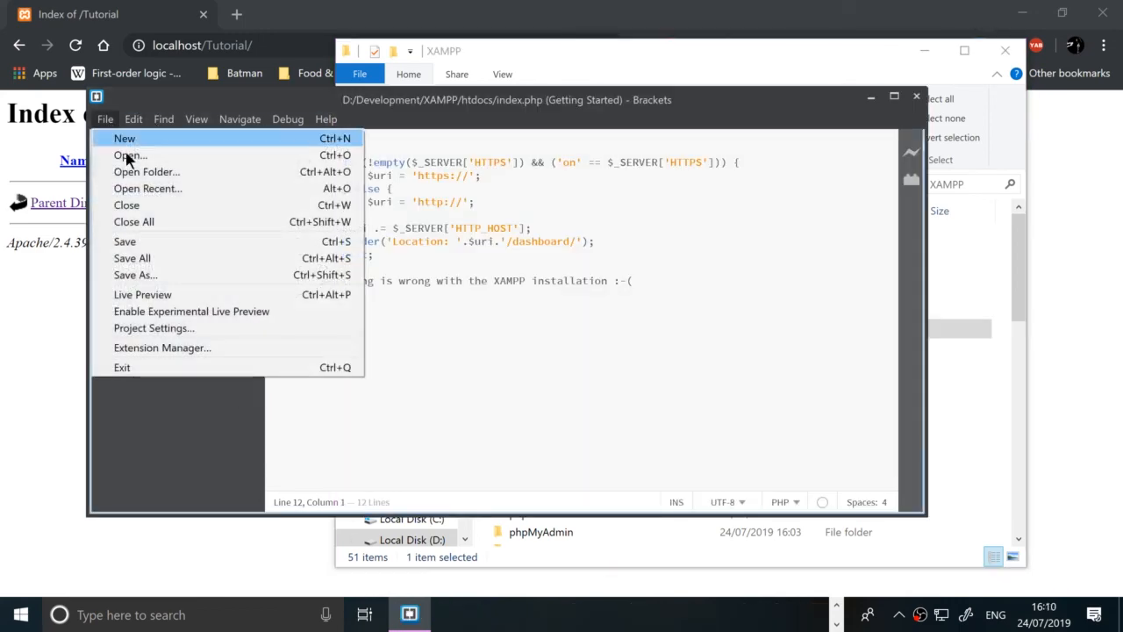
left_click(746, 55)
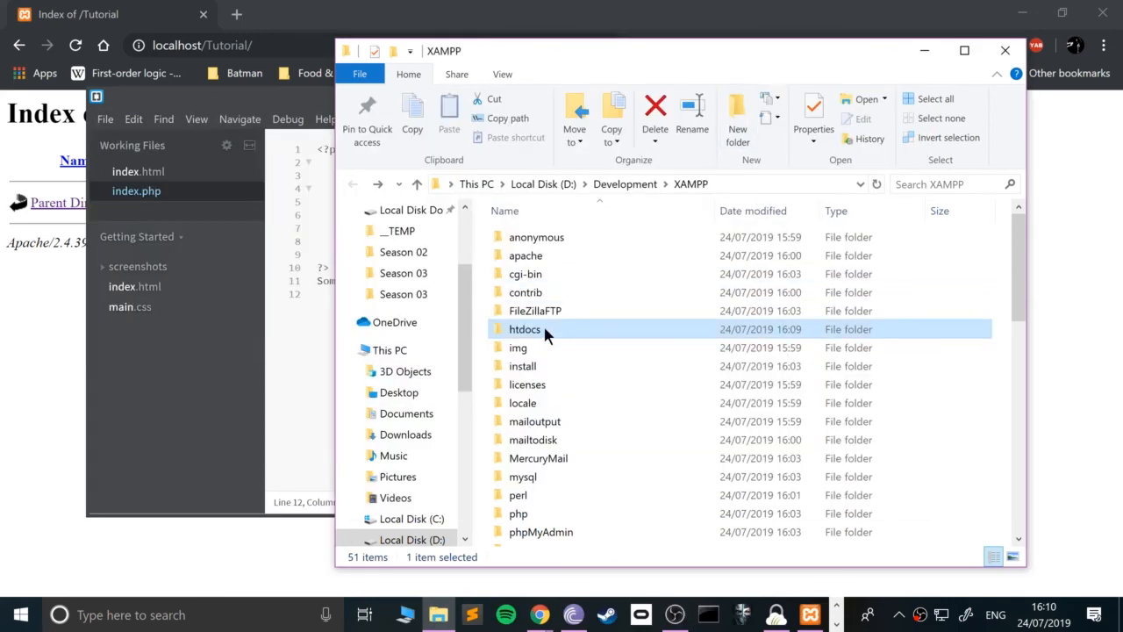
left_click_drag(544, 329, 215, 324)
left_click(141, 404)
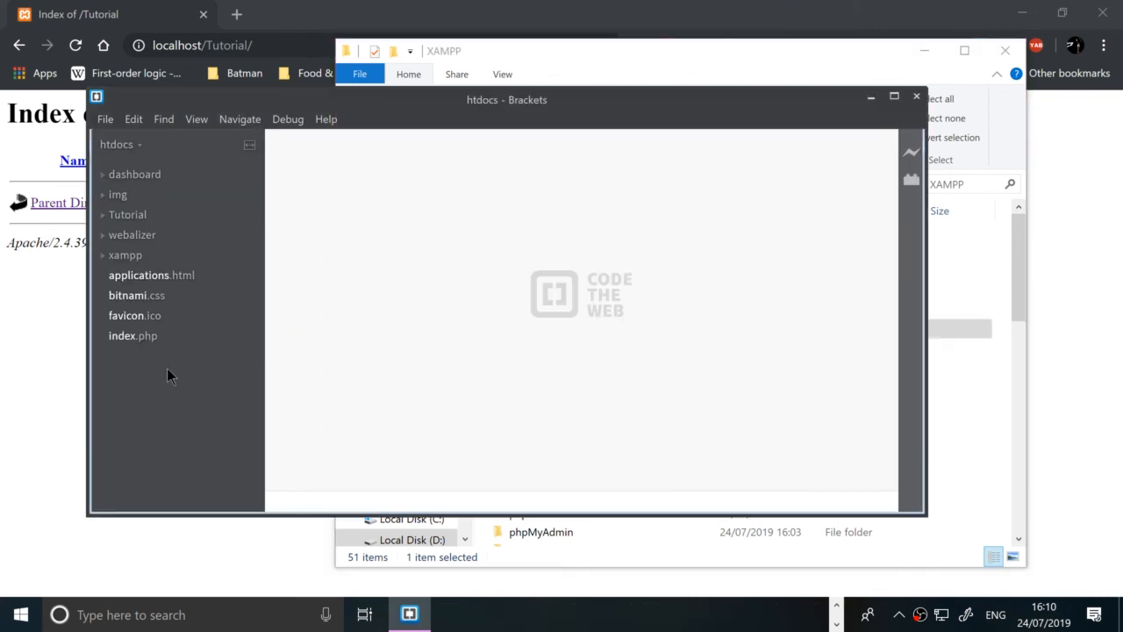
- View the existing index.php in htdocs, and create a new file named index.php inside the Tutorial folder
left_click(136, 333)
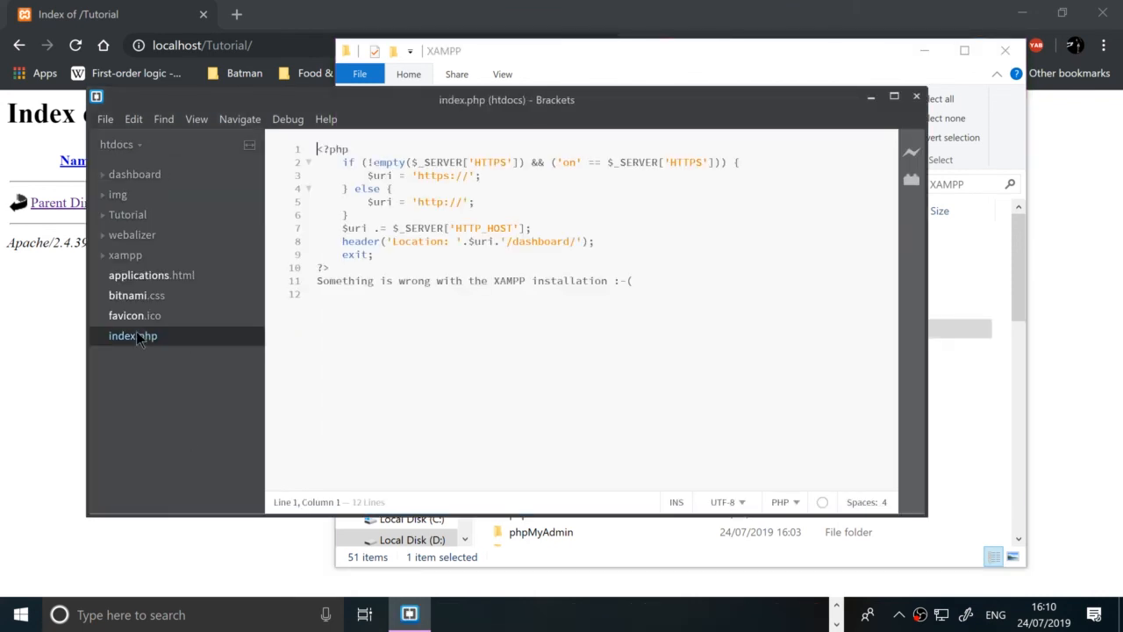
right_click(120, 218)
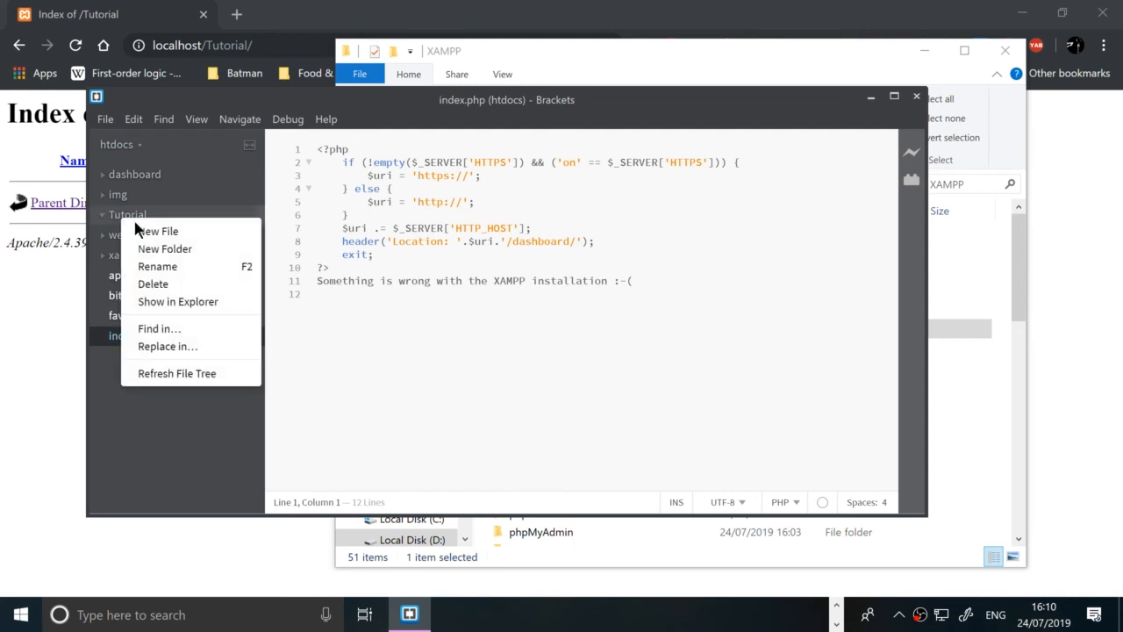
left_click(142, 233)
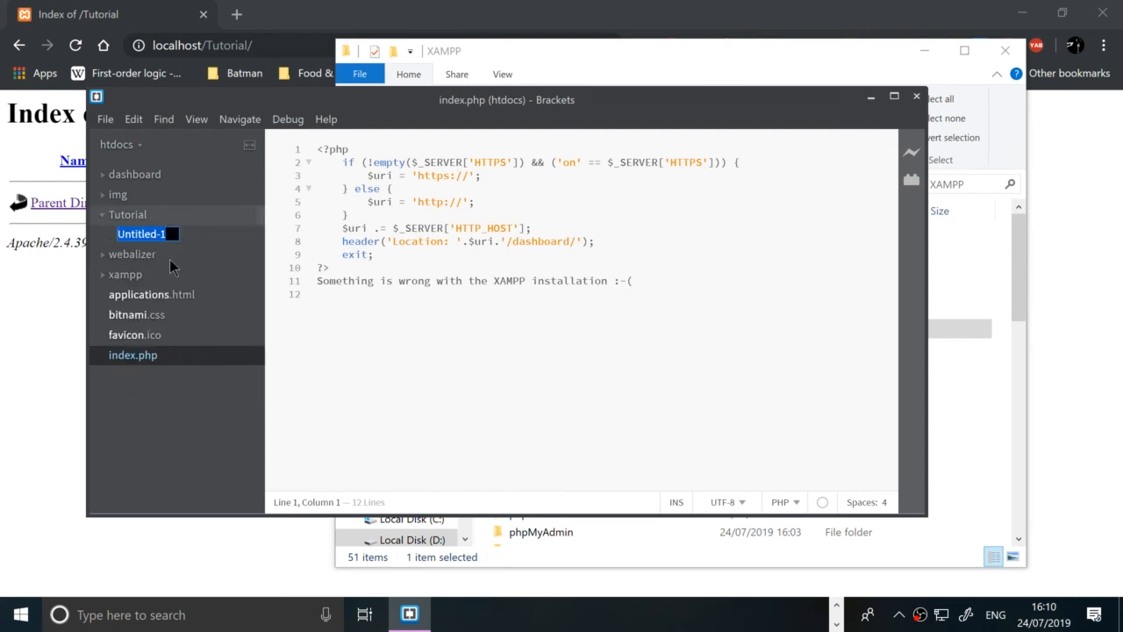
key("BackSpace")
type("index.php")
key("Return")
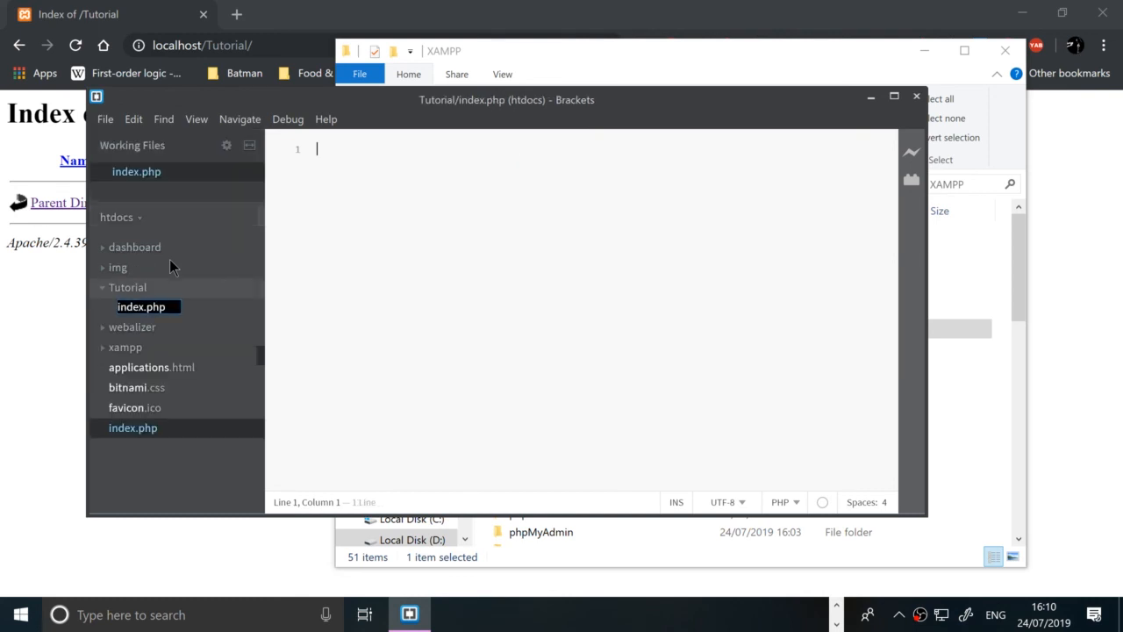
- Add the <?php opening tag and ?> closing tag to Tutorial/index.php, with blank lines between them for code
type("<?php?")
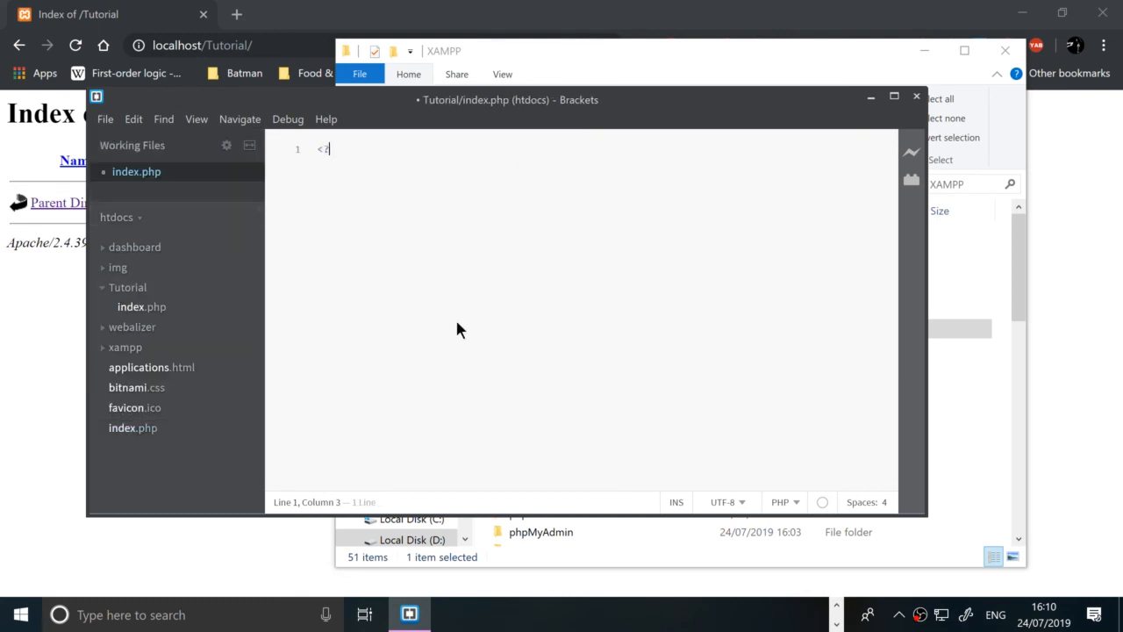
key("BackSpace")
key("Return")
key("Return")
type("?>")
key("Up")
key("Return")
key("Return")
key("Up")
- Write the statement echo "Hello World!"; on line 3 between the PHP tags and save the file
type("eccho")
key("BackSpace")
key("BackSpace")
key("BackSpace")
type("ho Hel")
key("BackSpace")
key("BackSpace")
key("BackSpace")
type("He")
key("BackSpace")
key("BackSpace")
type("\"\"")
key("BackSpace")
type("Hello Wor")
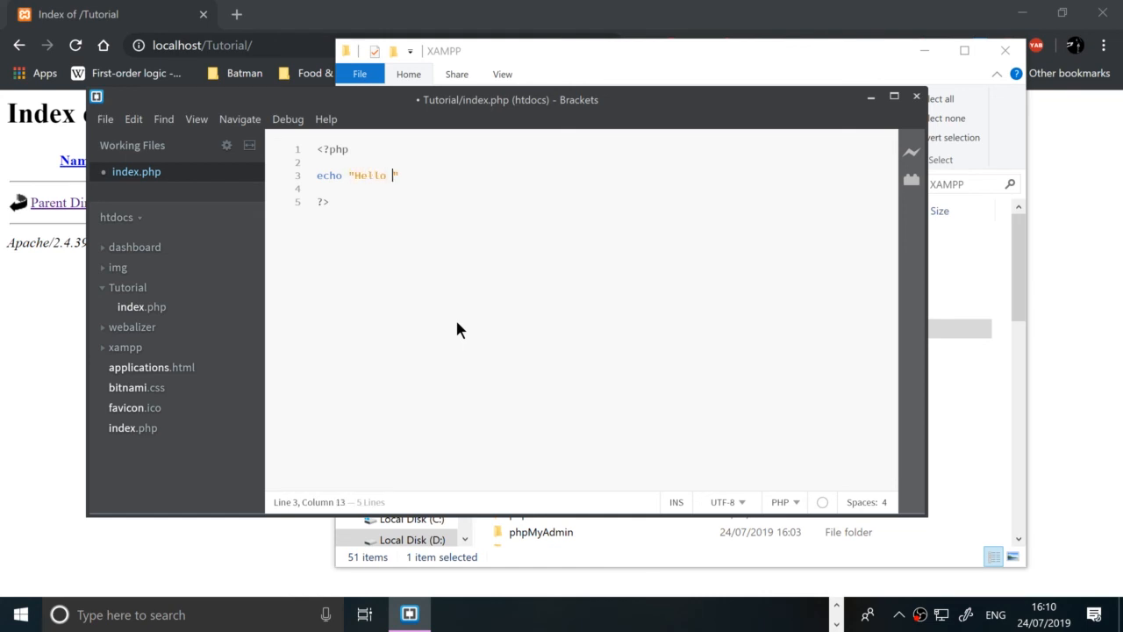
type("ld!\";")
key("ctrl+s")
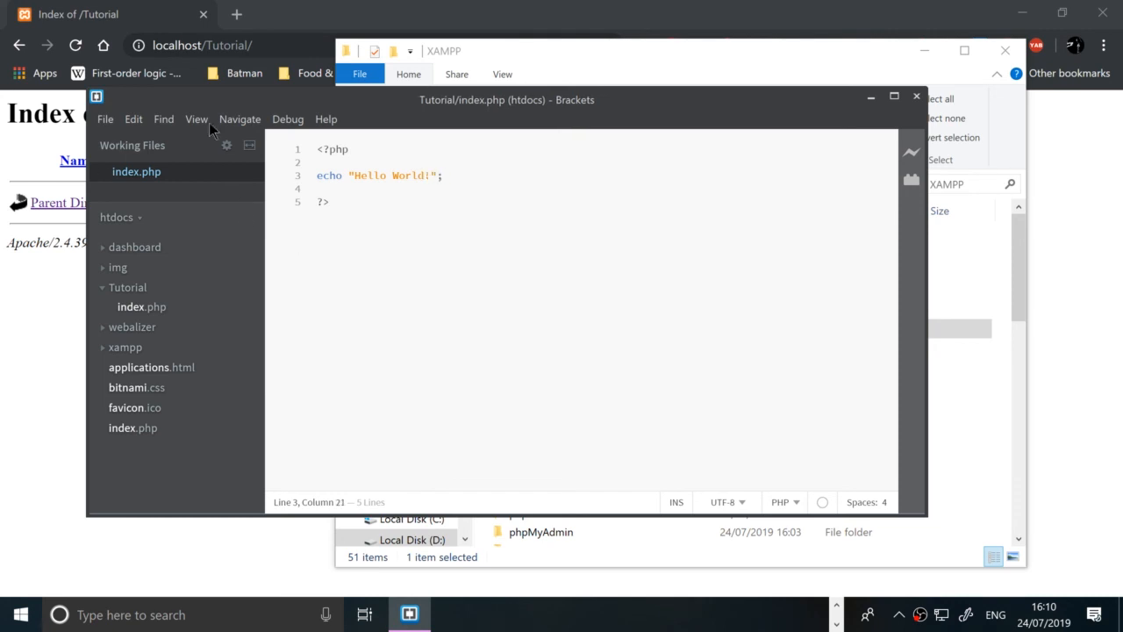
- Reload localhost/Tutorial/ in Chrome to check the script's output, and bring up the XAMPP Control Panel
left_click(243, 44)
key("Return")
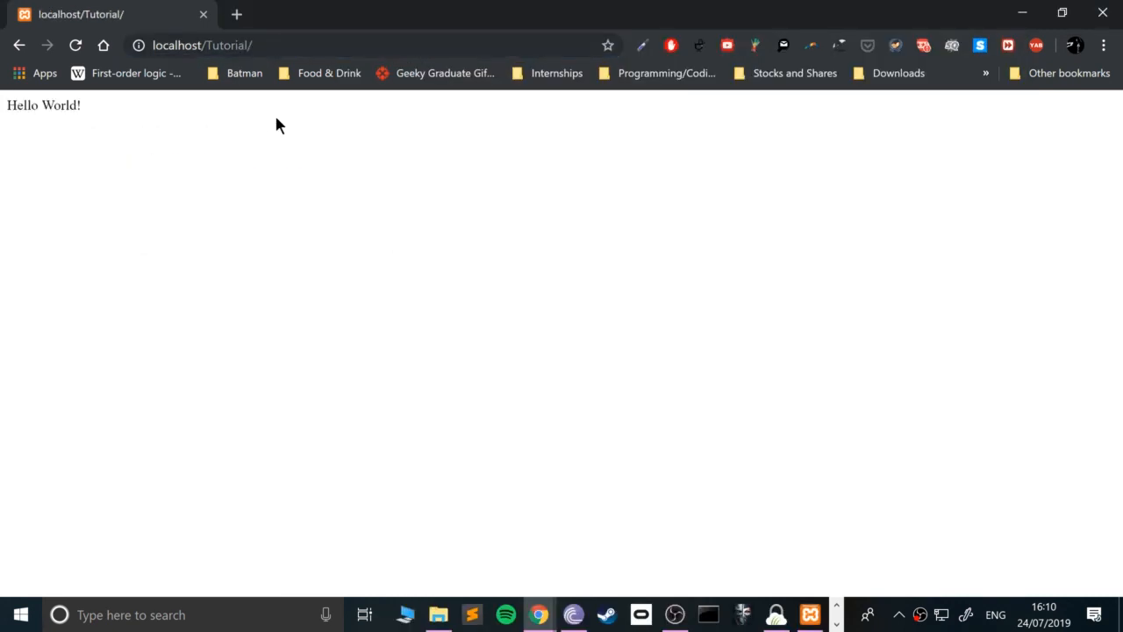
left_click_drag(278, 117, 3, 69)
left_click(111, 228)
left_click_drag(110, 228, 3, 81)
left_click(496, 362)
mouse_move(810, 614)
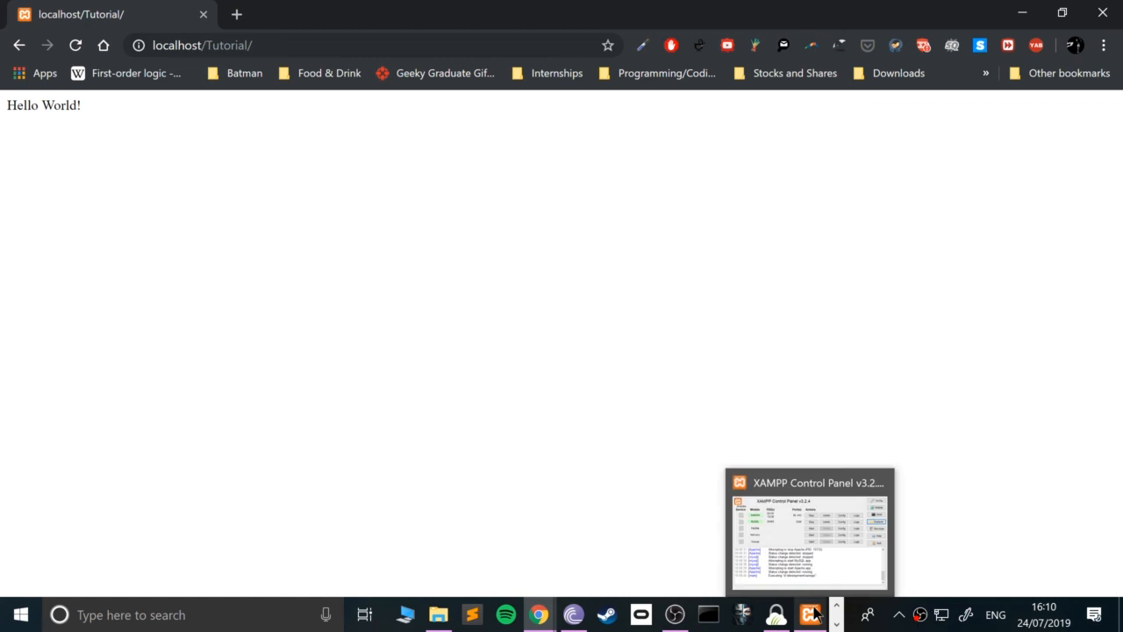
left_click(800, 578)
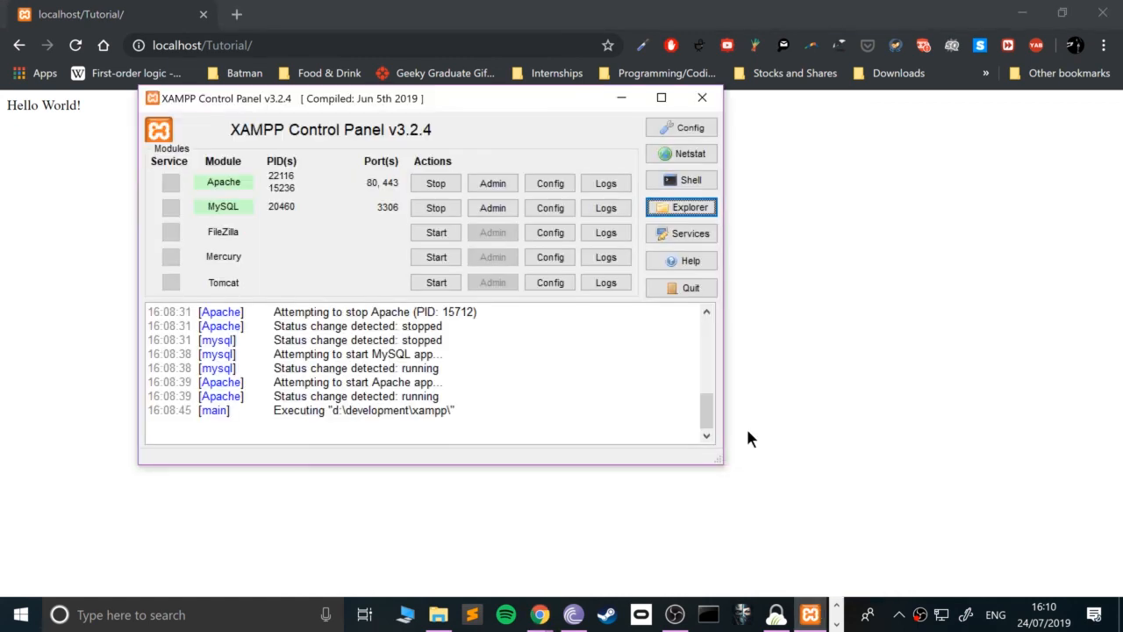